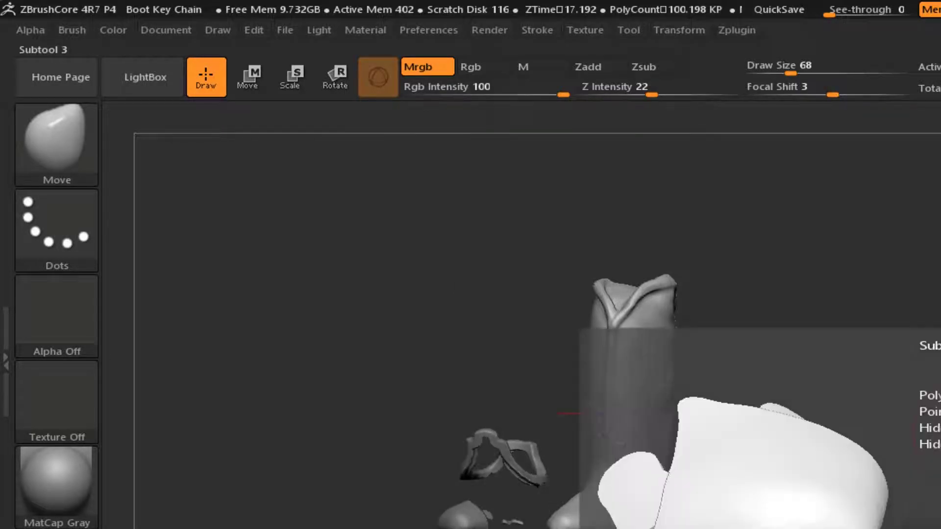
Rename the boot subtool as Left Boot
mouse_move(770, 322)
mouse_down()
mouse_move(907, 322)
mouse_move(844, 322)
mouse_move(891, 315)
mouse_up()
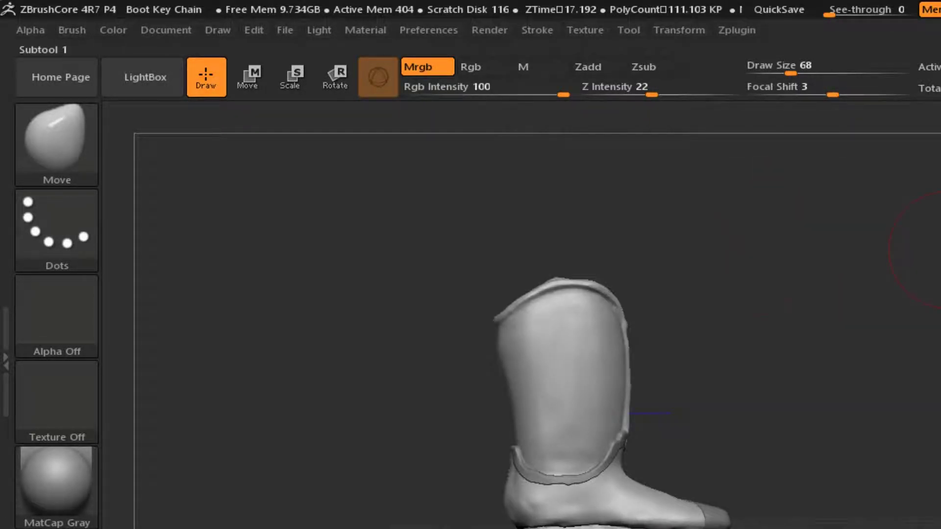
drag(907, 432, 931, 527)
text(Left Boot)
key(Return)
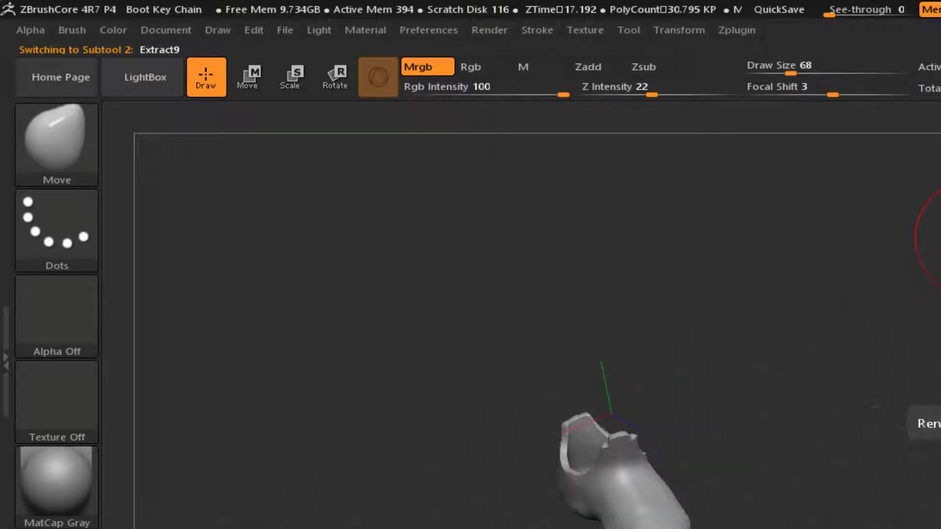
Go through the Extract9, GBody and Extract22 subtools and examine the small curved piece from several angles
key(shift)
key(shift)
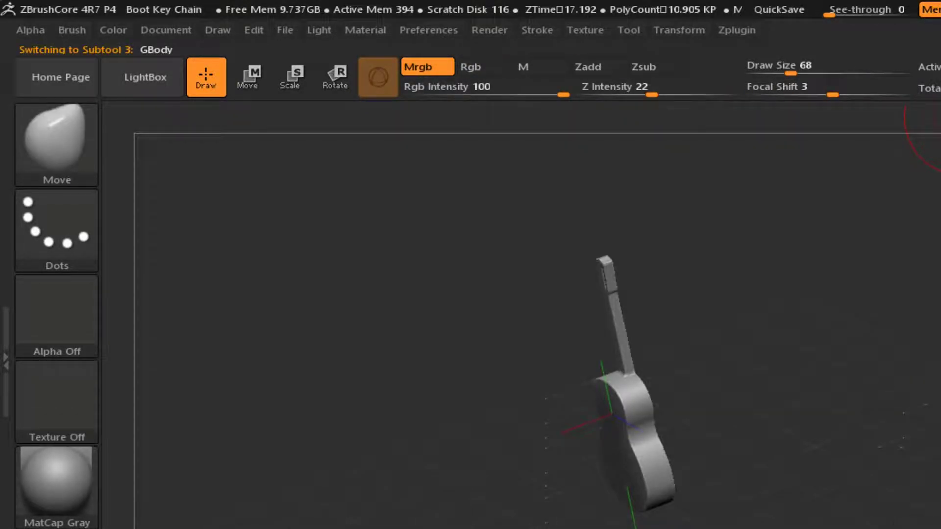
ctrl+right_drag(531, 528, 596, 460)
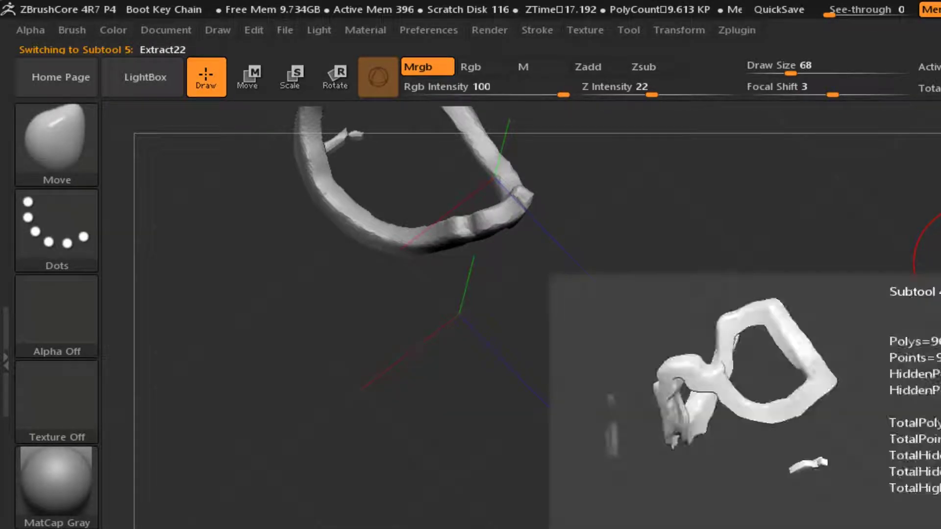
key(shift)
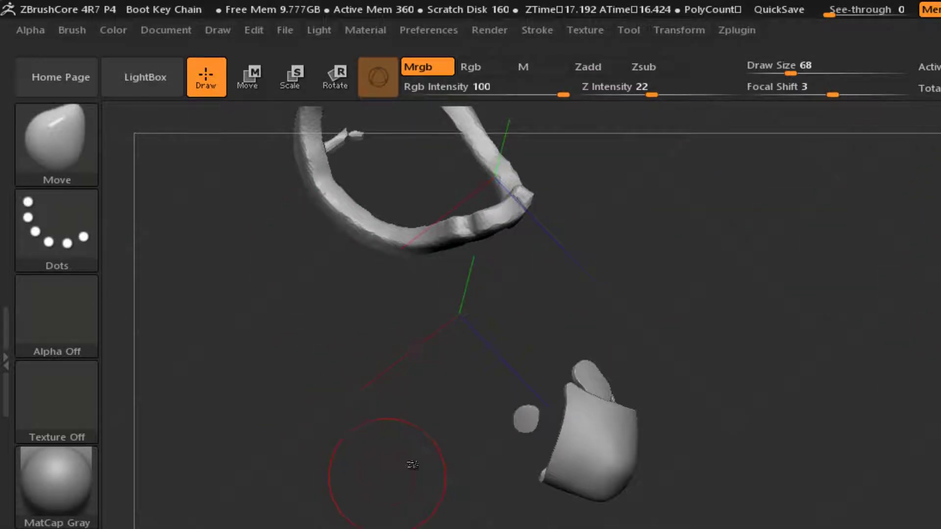
drag(142, 410, 392, 360)
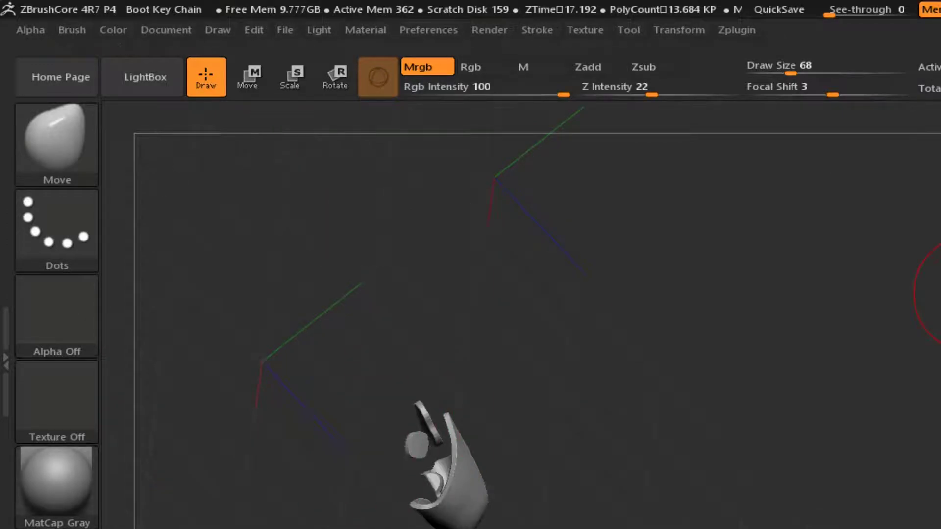
drag(376, 474, 426, 399)
ctrl+click(454, 435)
key(ctrl+z)
Build up and smooth the inner wall of the small curved piece with the ClayBuildup brush
mouse_move(490, 387)
ctrl+right_down()
mouse_move(523, 418)
mouse_move(574, 278)
mouse_move(460, 412)
mouse_move(464, 422)
mouse_move(478, 416)
ctrl+right_up()
key(b)
key(c)
key(b)
drag(686, 377, 699, 404)
drag(732, 466, 696, 431)
right_drag(696, 432, 651, 450)
drag(651, 450, 672, 465)
mouse_move(671, 465)
right_down()
mouse_move(435, 366)
mouse_move(409, 368)
mouse_move(549, 263)
mouse_move(594, 378)
mouse_move(387, 207)
right_up()
key(ctrl+z)
right_drag(656, 389, 471, 412)
shift+drag(708, 473, 706, 471)
right_drag(706, 470, 508, 196)
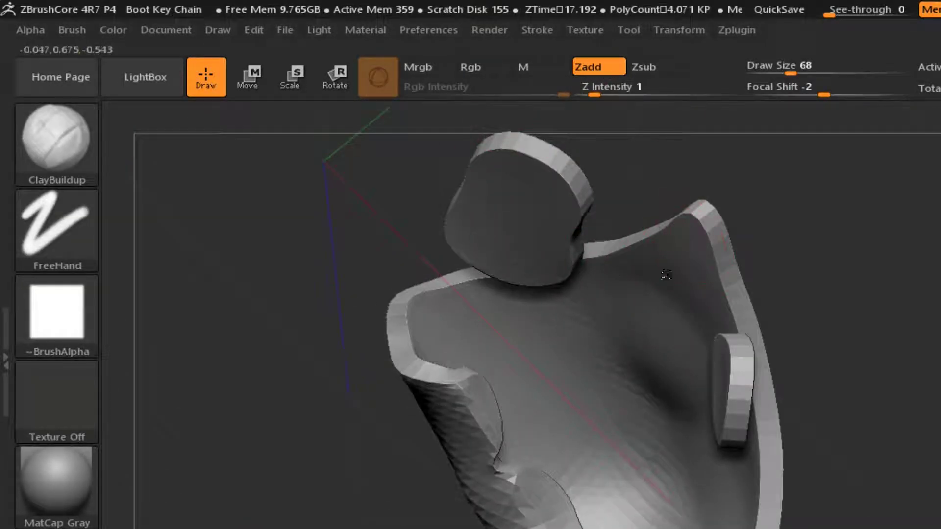
Invert the mask on the curved piece and set the Move brush to RGB intensity 0 and Z intensity 2
right_drag(663, 467, 648, 213)
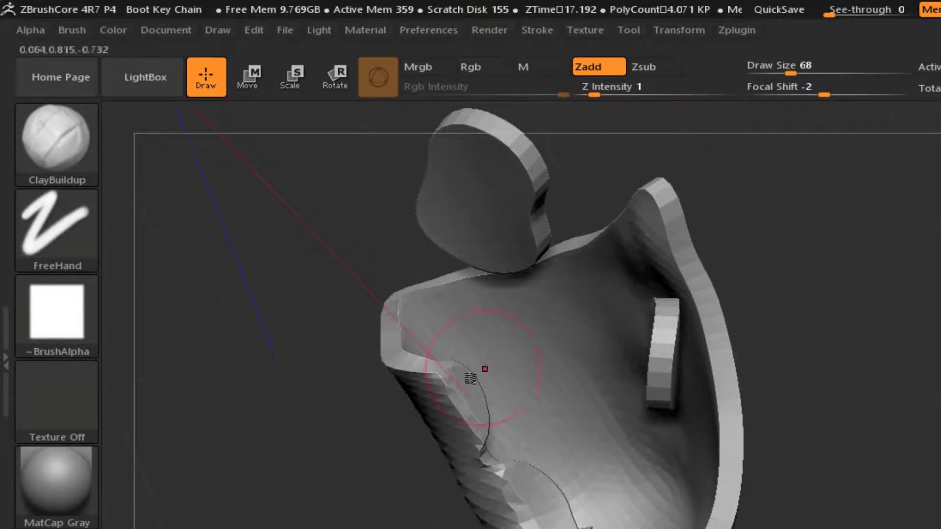
right_drag(565, 331, 637, 363)
click(490, 528)
right_drag(696, 304, 645, 244)
mouse_move(582, 301)
right_down()
mouse_move(309, 351)
mouse_move(509, 311)
mouse_move(275, 291)
mouse_move(384, 436)
mouse_move(683, 395)
mouse_move(629, 409)
mouse_move(598, 446)
mouse_move(551, 256)
right_up()
key(ctrl)
ctrl+click(688, 232)
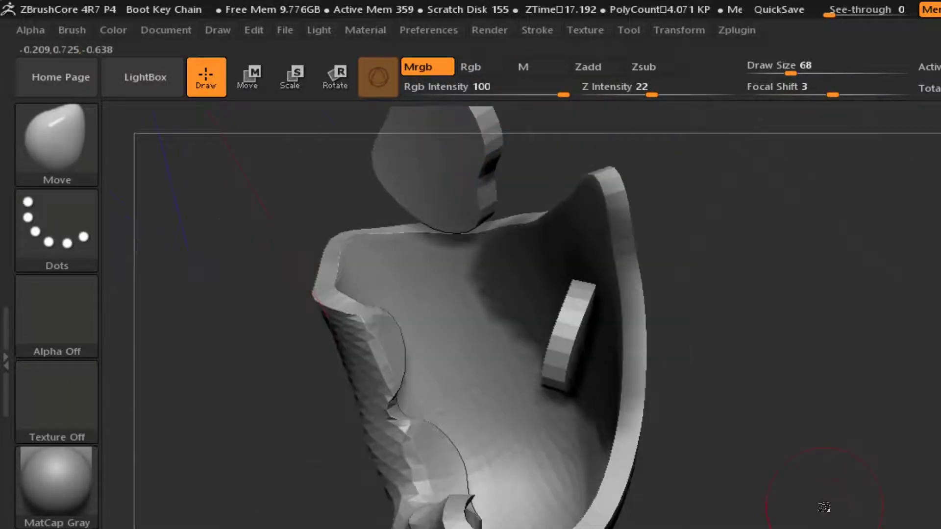
drag(564, 94, 423, 94)
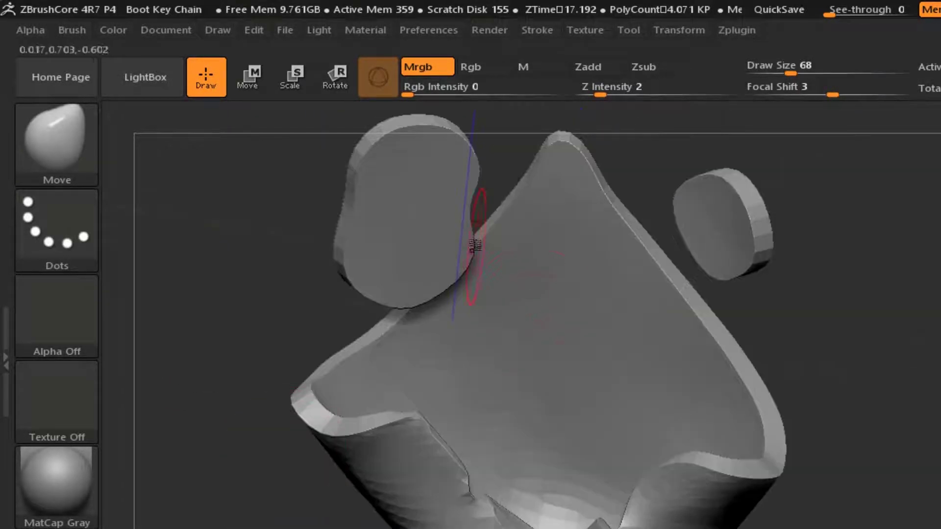
Mask part of the curved piece's inner wall with the MaskPen at draw size 26 and focal shift -100
key(ctrl)
ctrl+drag(783, 93, 841, 93)
ctrl+drag(791, 72, 780, 70)
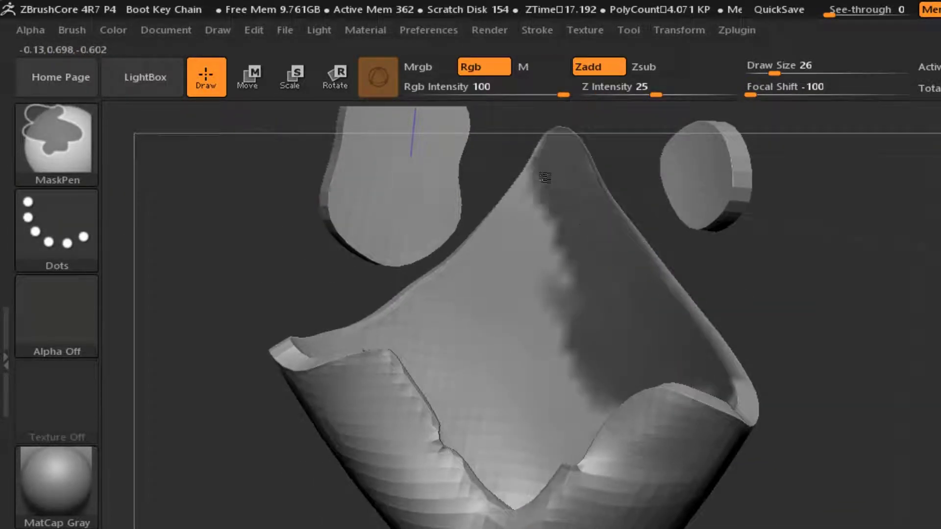
ctrl+drag(545, 178, 218, 259)
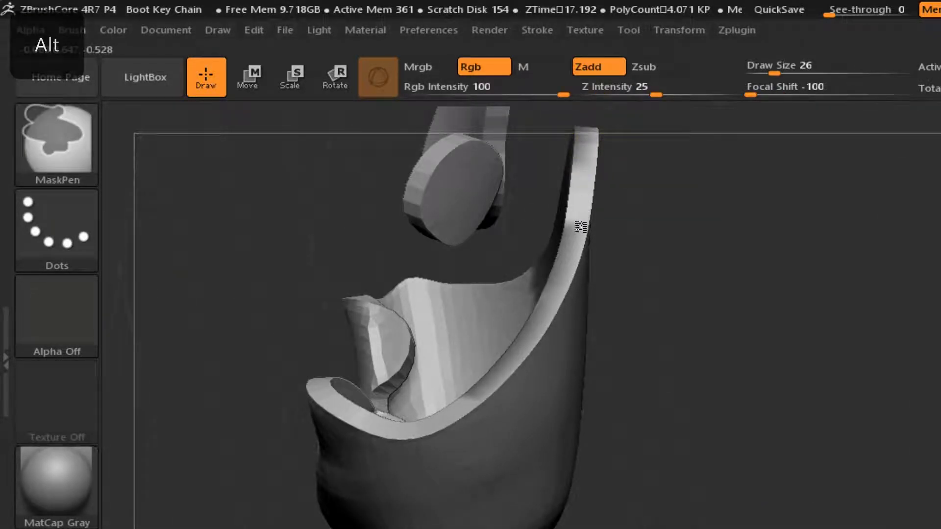
mouse_move(581, 226)
mouse_down()
mouse_move(708, 412)
mouse_move(603, 189)
mouse_up()
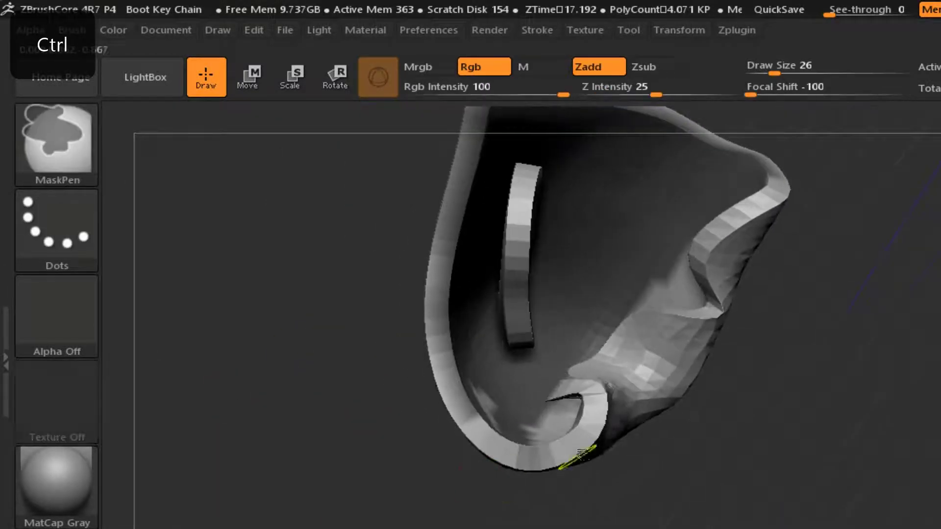
Try hiding the rolled edges of the curved piece with rectangular selections
ctrl+shift+drag(659, 528, 552, 373)
ctrl+click(686, 460)
key(ctrl+z)
ctrl+alt+shift+drag(693, 199, 861, 294)
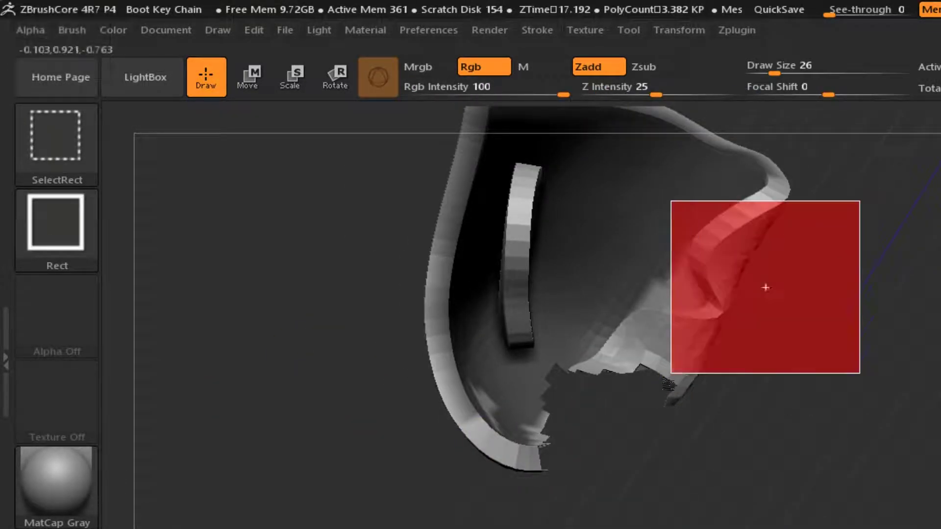
key(ctrl+z)
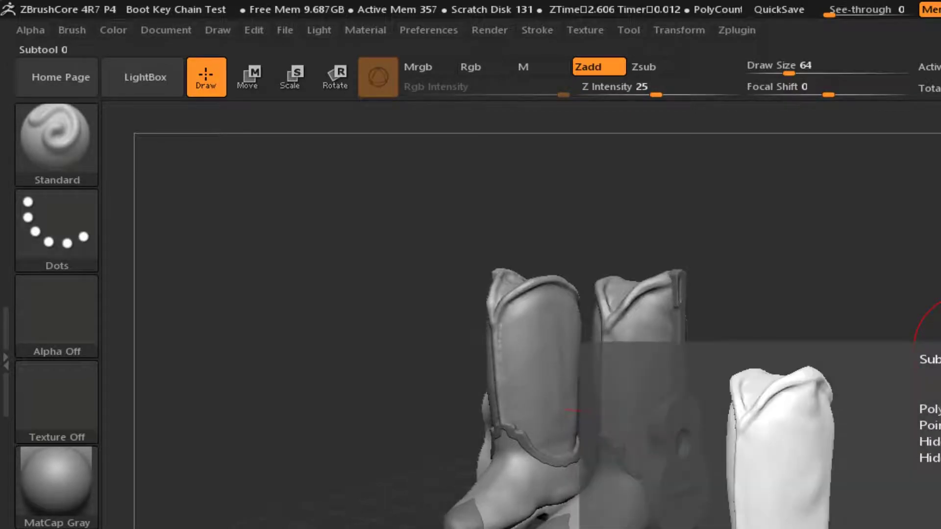
Isolate the curved piece in the Boot Key Chain Test model and lower the MaskPen's RGB intensity to 3
drag(937, 485, 556, 523)
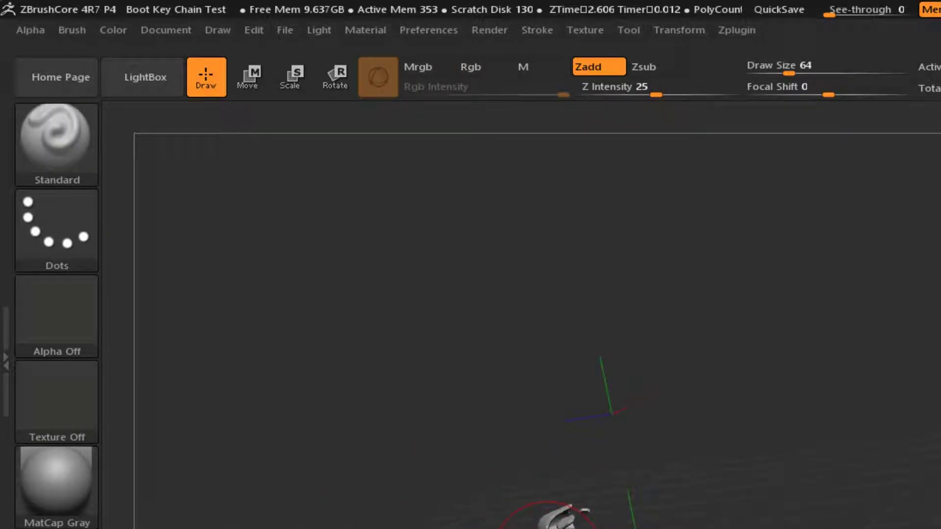
ctrl+right_drag(504, 497, 514, 519)
mouse_move(515, 519)
alt+right_down()
mouse_move(598, 252)
mouse_move(684, 447)
mouse_move(514, 273)
mouse_move(598, 213)
alt+right_up()
ctrl+drag(599, 212, 721, 362)
mouse_move(721, 362)
right_down()
mouse_move(254, 393)
mouse_move(530, 198)
right_up()
key(ctrl+z)
ctrl+drag(490, 89, 423, 121)
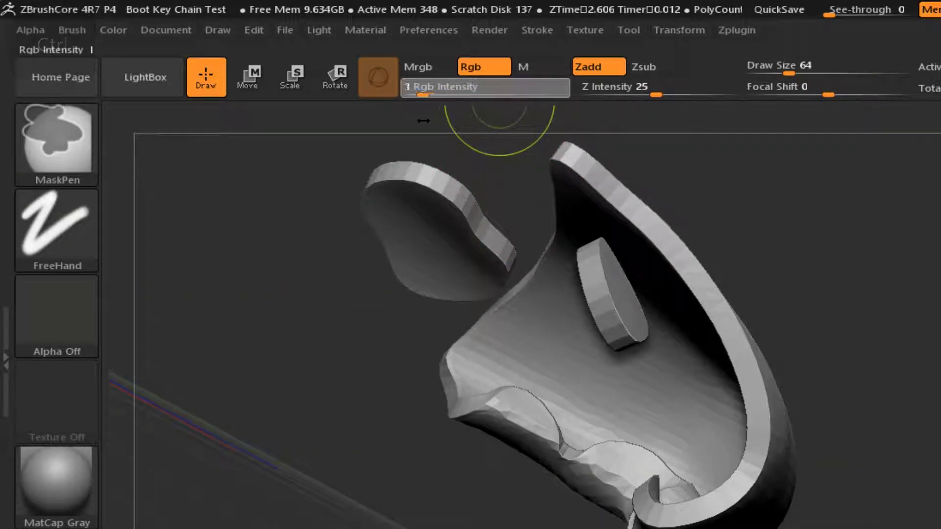
right_drag(336, 336, 464, 125)
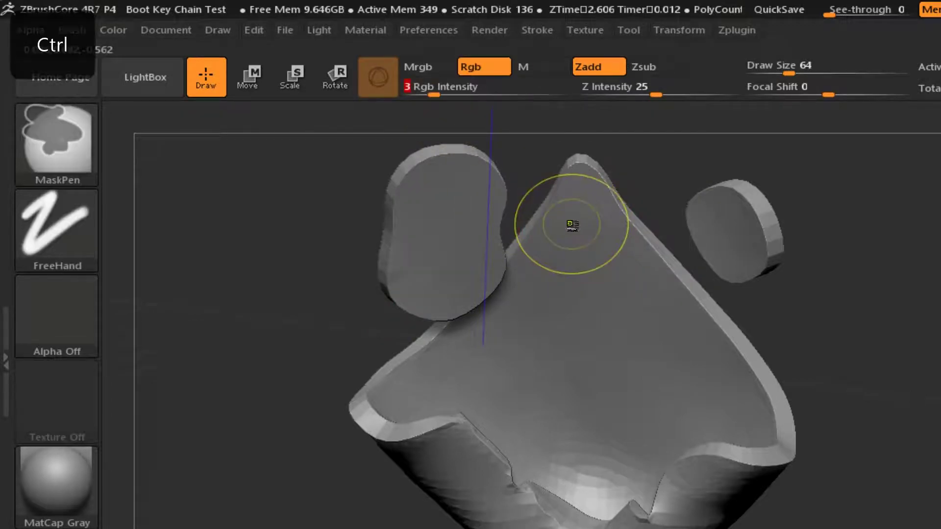
Try faint, low-intensity mask strokes on the curved piece's inner wall and undo them
ctrl+drag(612, 274, 625, 300)
mouse_move(444, 115)
right_down()
mouse_move(807, 366)
mouse_move(432, 93)
right_up()
key(ctrl+z)
ctrl+drag(603, 265, 590, 317)
mouse_move(275, 338)
mouse_down()
mouse_move(515, 235)
mouse_move(403, 318)
mouse_move(464, 311)
mouse_up()
key(ctrl+z)
Paint a mask patch on the curved piece's inner wall with the MaskPen at RGB intensity 10 and draw size 25
drag(310, 297, 534, 230)
ctrl+drag(564, 93, 549, 92)
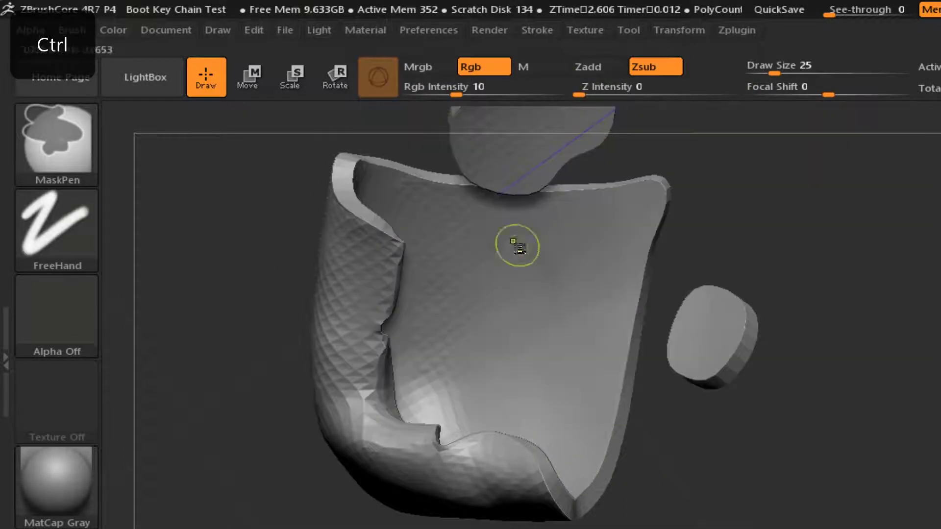
ctrl+drag(506, 230, 534, 294)
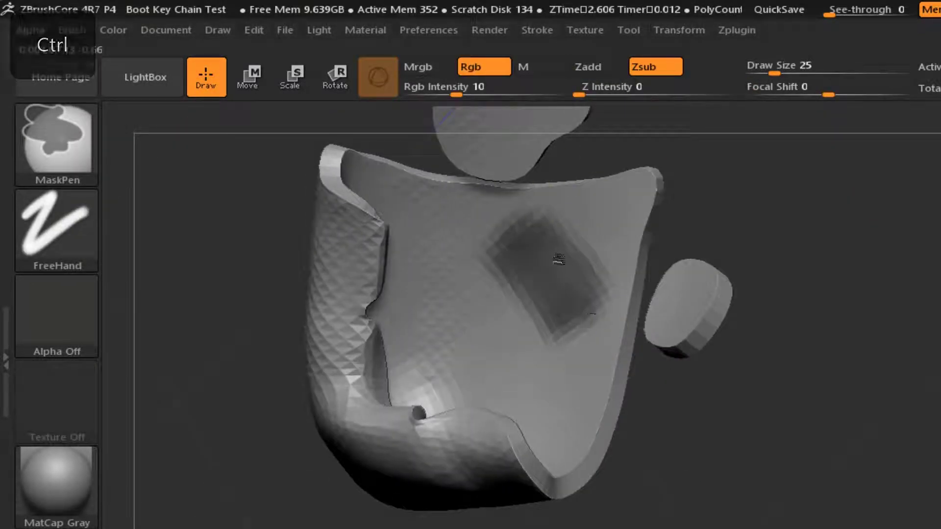
mouse_move(556, 258)
ctrl+mouse_down()
mouse_move(490, 280)
mouse_move(437, 388)
ctrl+mouse_up()
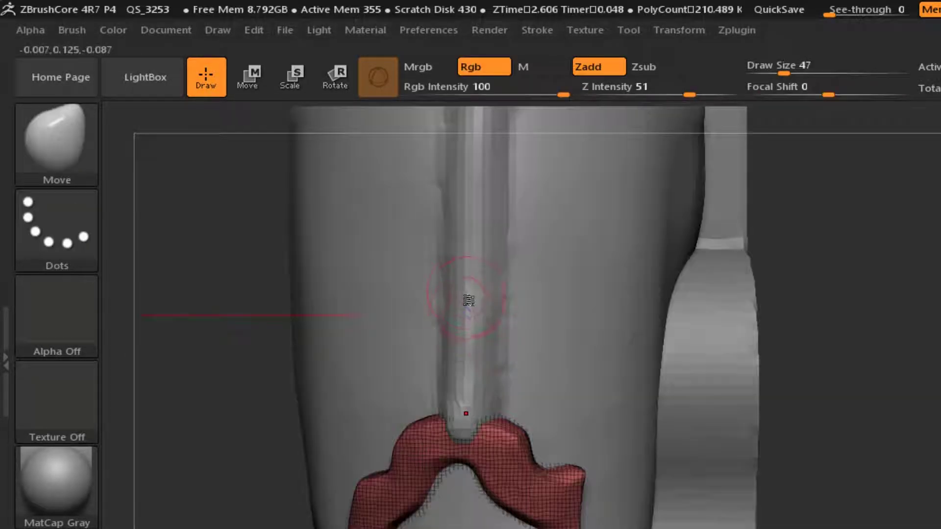
Try the TrimDynamic and ClayBuildup brushes where the boot's vertical seam meets the scalloped trim
click(56, 142)
click(164, 243)
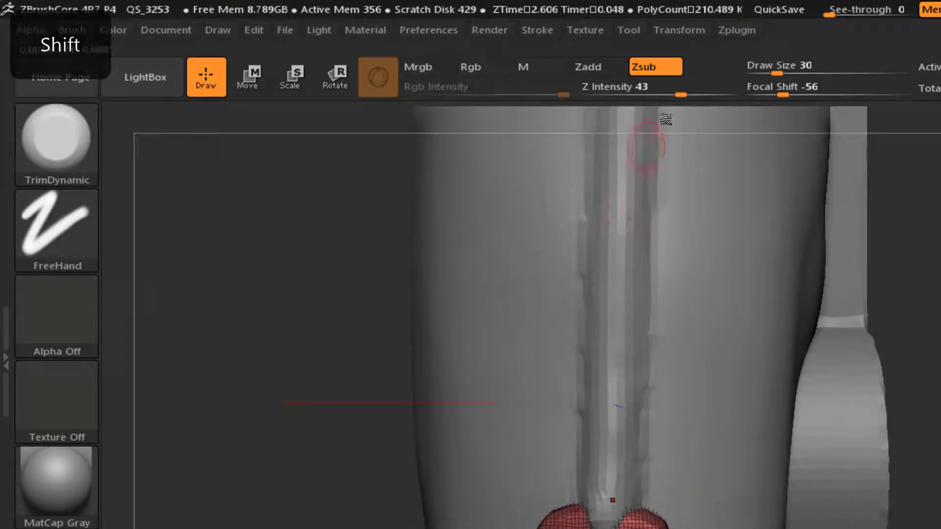
click(56, 142)
click(248, 237)
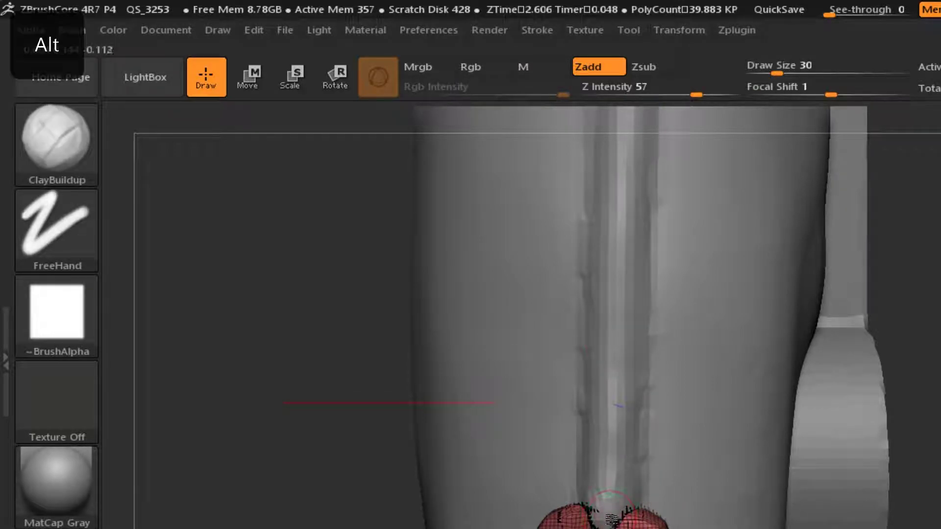
key(ctrl+z)
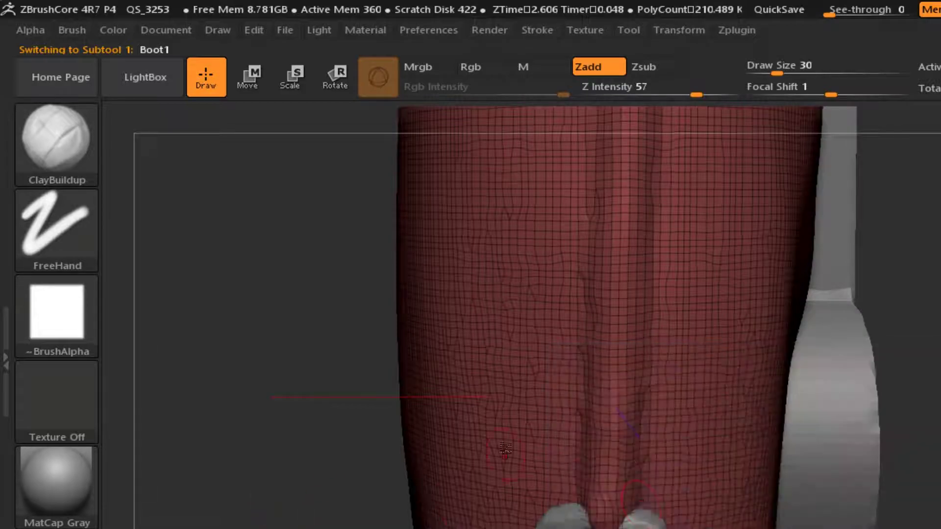
Try smoothing the vertical seam on the Boot1 subtool and undo the strokes
key(shift)
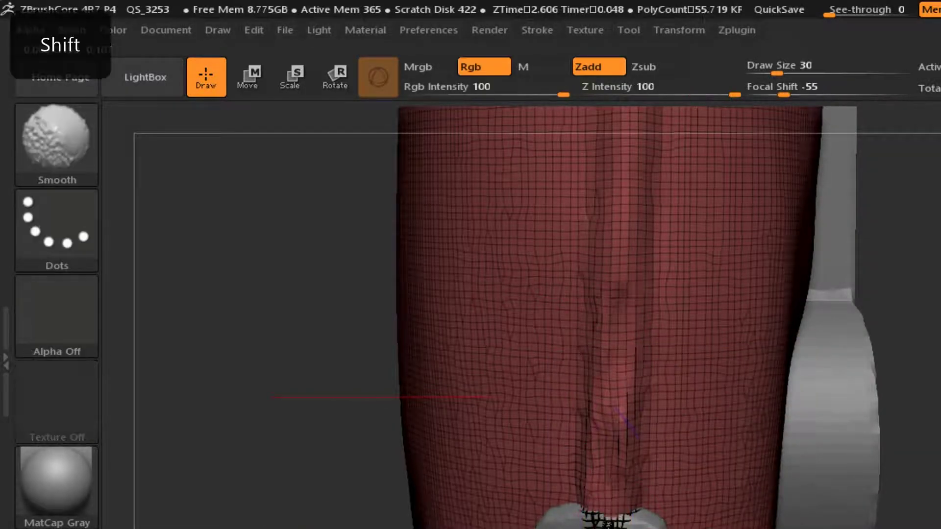
key(ctrl+z)
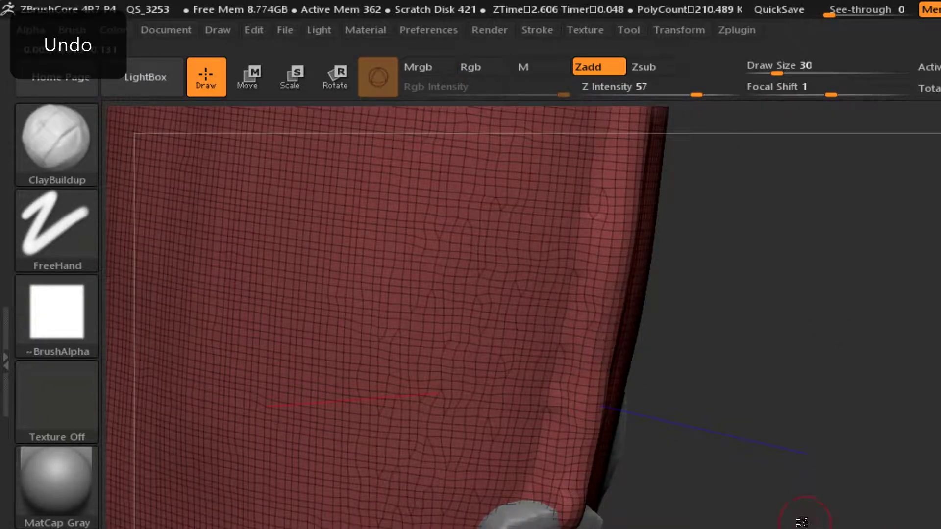
drag(821, 526, 686, 512)
shift+drag(211, 336, 181, 338)
mouse_move(621, 309)
shift+mouse_down()
mouse_move(610, 520)
mouse_move(618, 444)
shift+mouse_up()
key(ctrl+z)
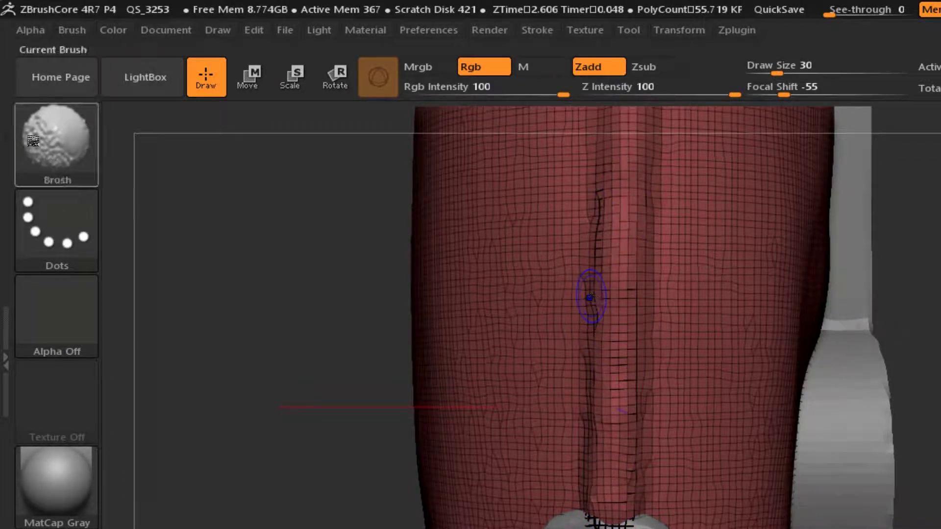
Select the Pinch brush and turn off the boot's polygon wireframe display
key(b)
key(p)
key(i)
key(shift+r)
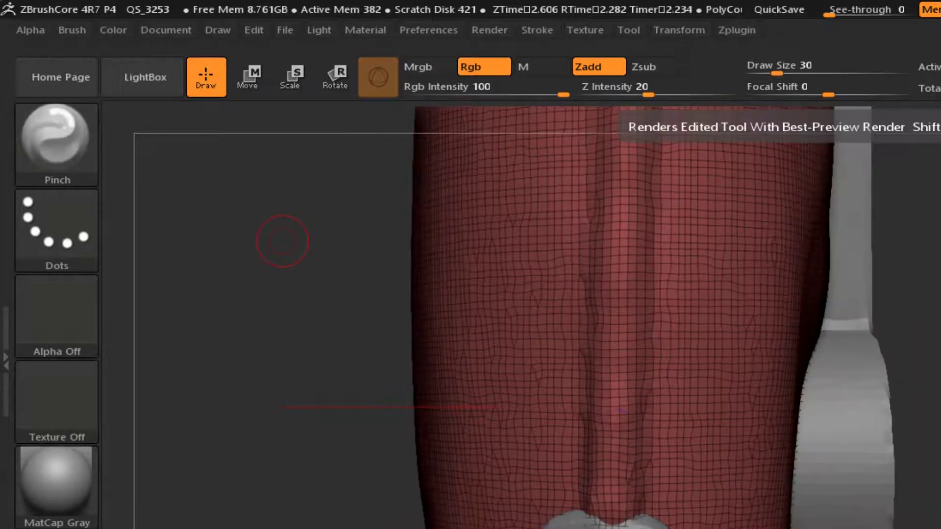
key(shift+f)
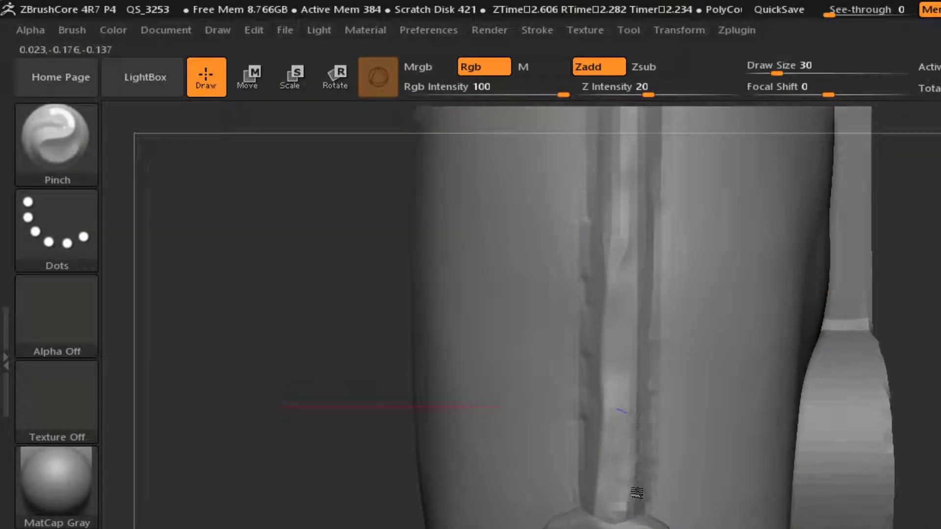
Pinch and smooth the edges of the boot's raised vertical seam along its length
alt+drag(330, 327, 319, 470)
drag(591, 306, 584, 436)
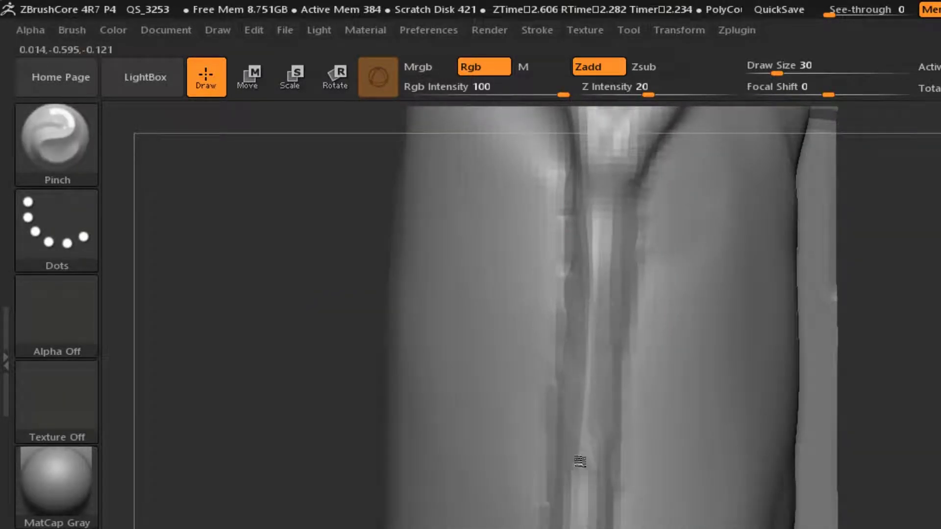
shift+drag(610, 273, 618, 319)
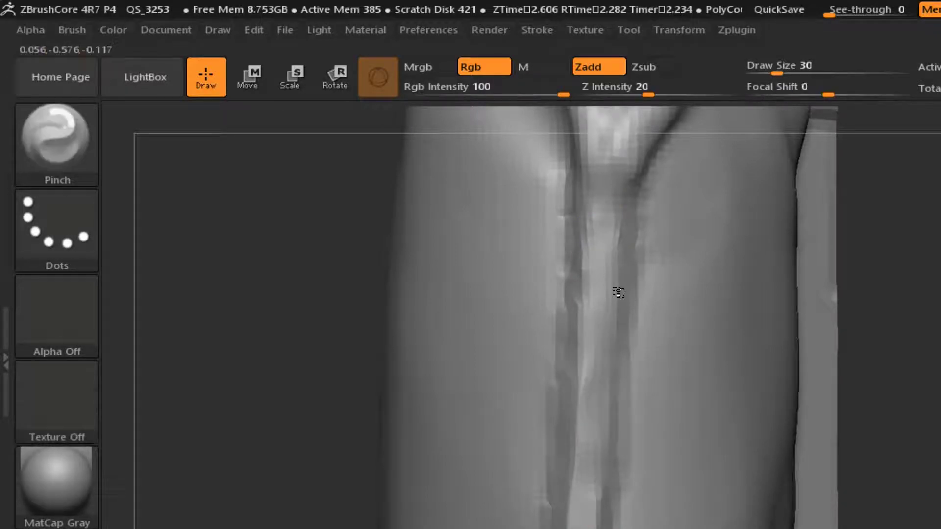
alt+drag(595, 265, 592, 360)
alt+drag(256, 416, 285, 306)
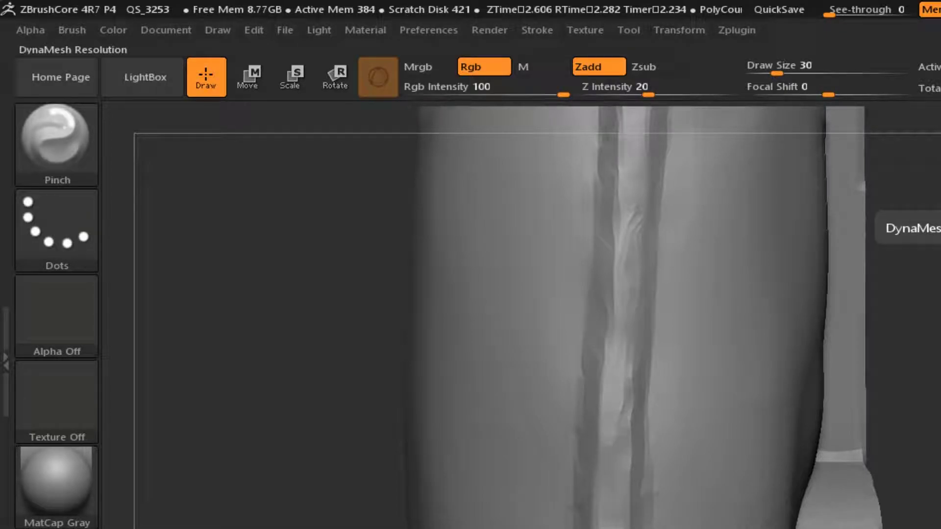
Remesh the boot with DynaMesh and smooth the raised vertical seam down toward the scalloped trim
ctrl+drag(228, 237, 264, 265)
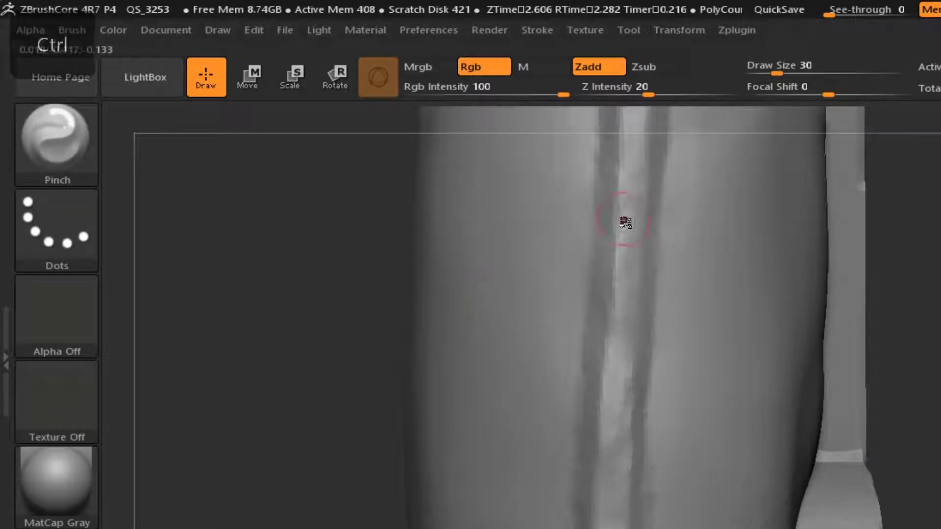
shift+drag(631, 390, 615, 426)
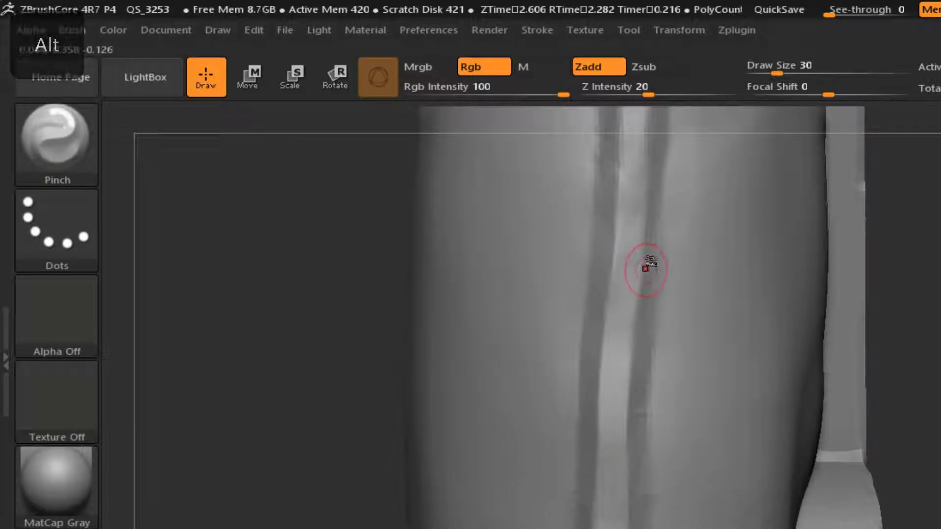
alt+drag(291, 445, 714, 231)
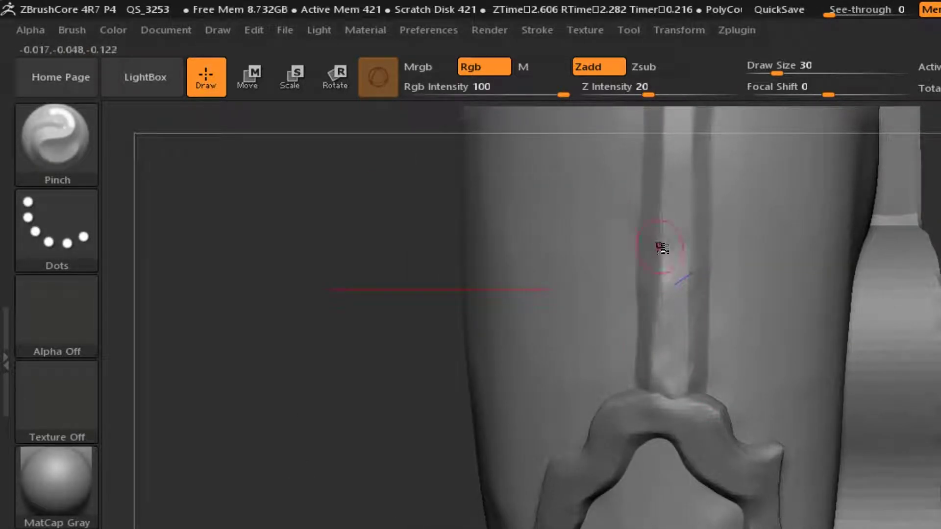
Pinch the narrow vertical seam further along the boot shaft
alt+drag(310, 283, 619, 343)
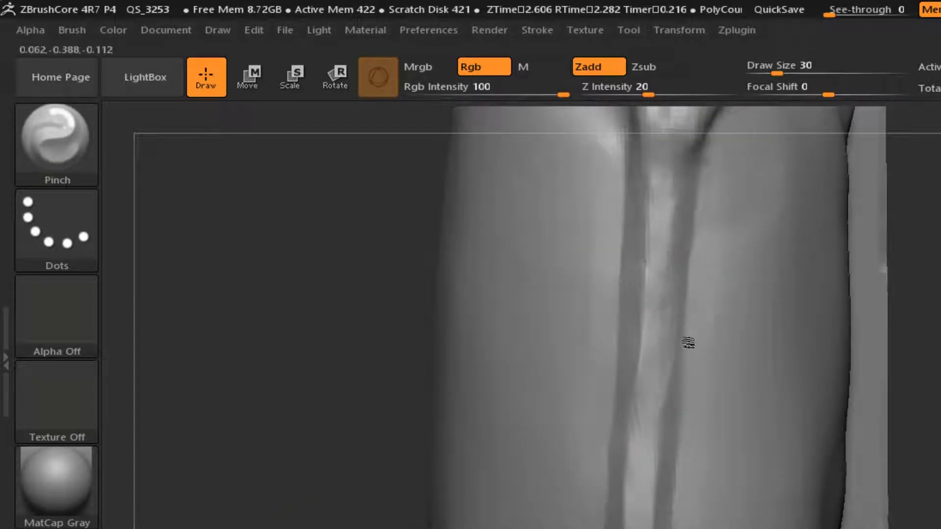
drag(662, 256, 652, 294)
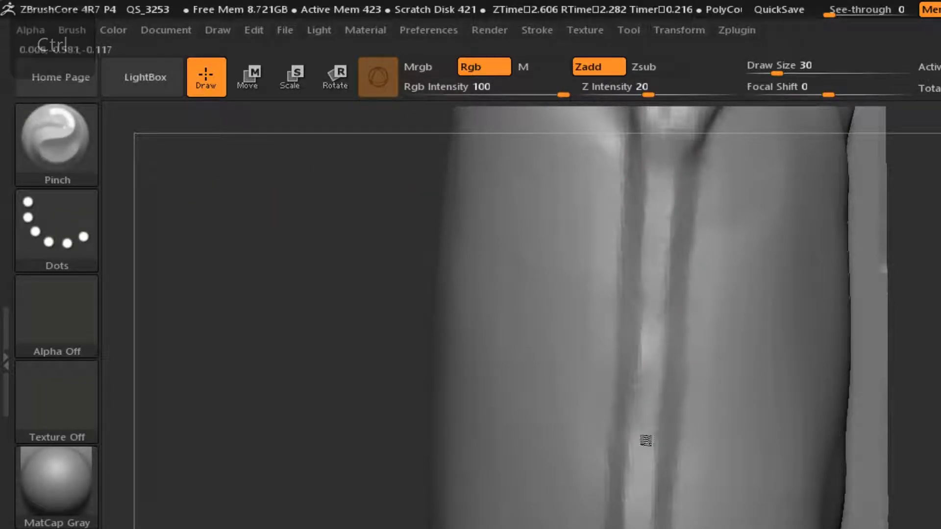
mouse_move(643, 351)
alt+mouse_down()
mouse_move(661, 377)
mouse_move(799, 166)
alt+mouse_up()
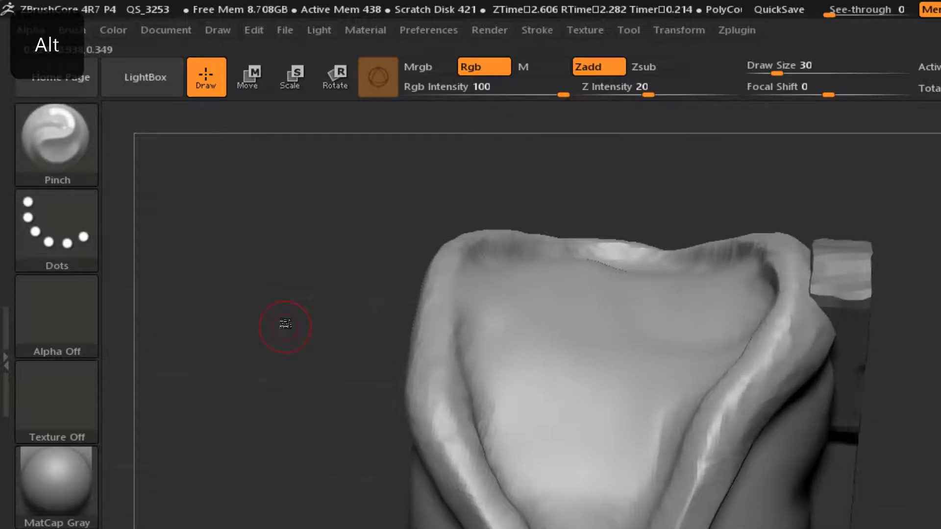
Build up the surface inside the boot's top opening with ClayBuildup and flatten it with hPolish
key(b)
key(c)
key(b)
mouse_move(655, 195)
mouse_down()
mouse_move(598, 294)
mouse_move(539, 289)
mouse_up()
key(b)
key(h)
key(p)
mouse_move(634, 319)
mouse_down()
mouse_move(577, 305)
mouse_move(706, 325)
mouse_move(730, 260)
mouse_up()
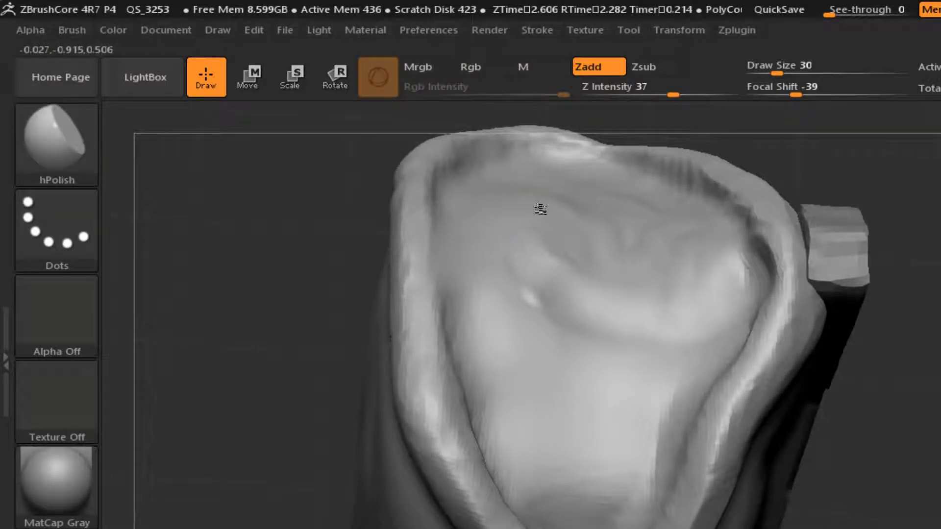
Fill the boot's top opening further with ClayBuildup at draw size 57 and smooth the strokes
key(b)
key(c)
key(b)
mouse_move(522, 225)
mouse_down()
mouse_move(651, 220)
mouse_move(686, 328)
mouse_up()
drag(777, 73, 787, 73)
mouse_move(569, 265)
shift+mouse_down()
mouse_move(626, 319)
mouse_move(686, 274)
shift+mouse_up()
mouse_move(686, 274)
shift+mouse_down()
mouse_move(664, 324)
mouse_move(596, 338)
shift+mouse_up()
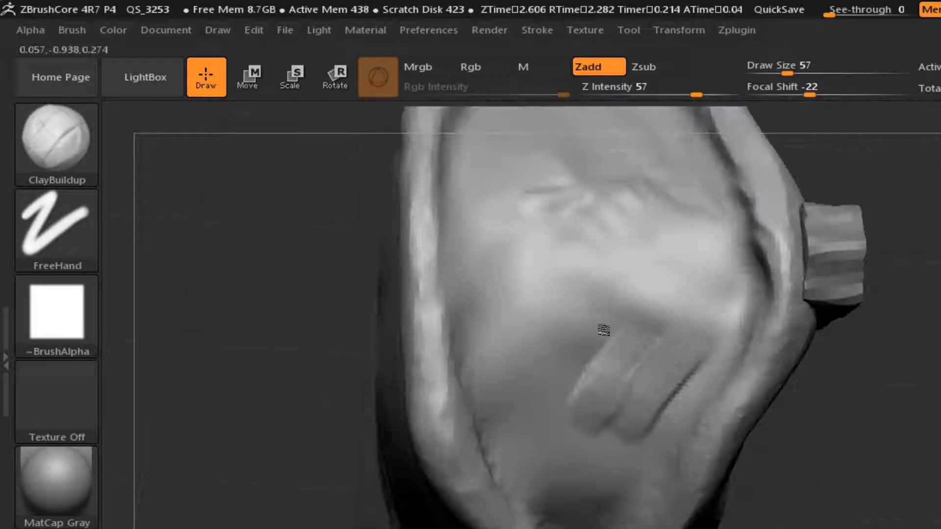
key(shift)
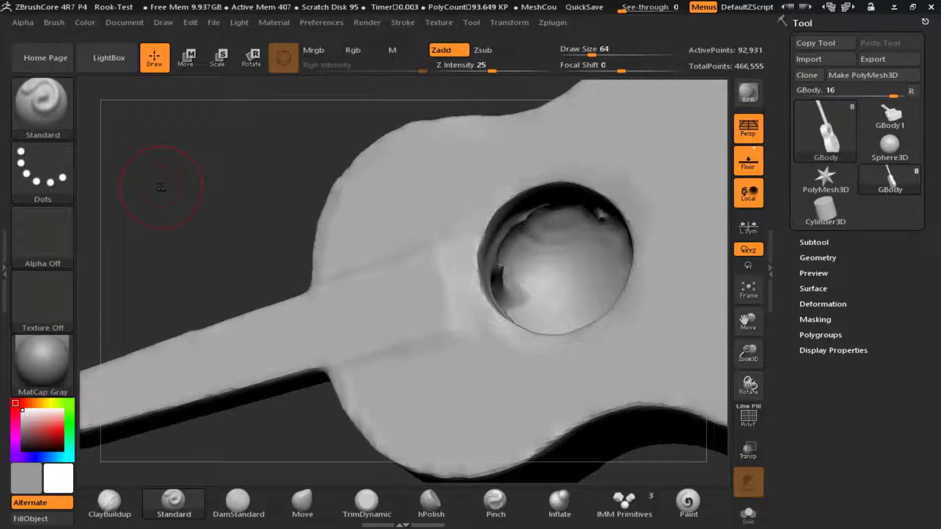
Set the draw size to 28, tighten the focal shift and select ClayBuildup for the guitar's neck-to-body joint
drag(161, 189, 216, 241)
mouse_move(319, 289)
ctrl+right_down()
mouse_move(376, 298)
mouse_move(411, 265)
ctrl+right_up()
click(589, 67)
click(581, 52)
click(565, 67)
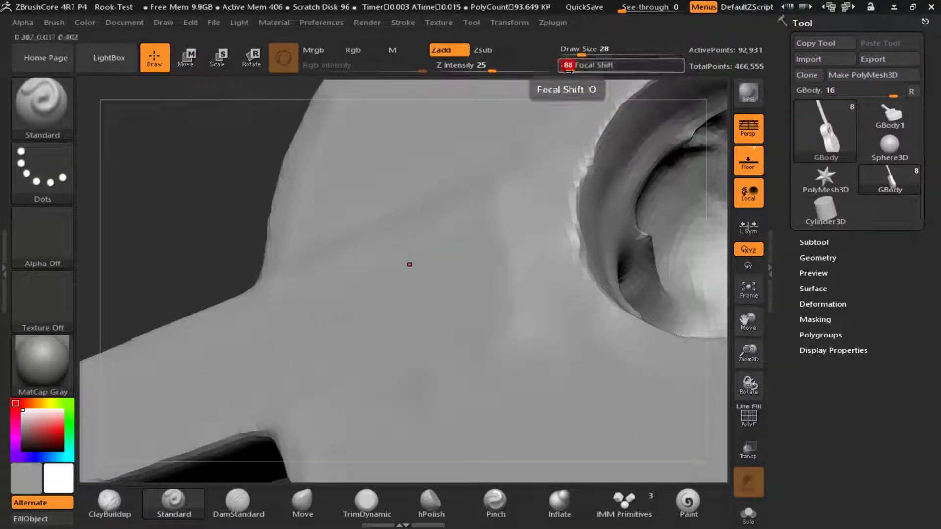
click(118, 501)
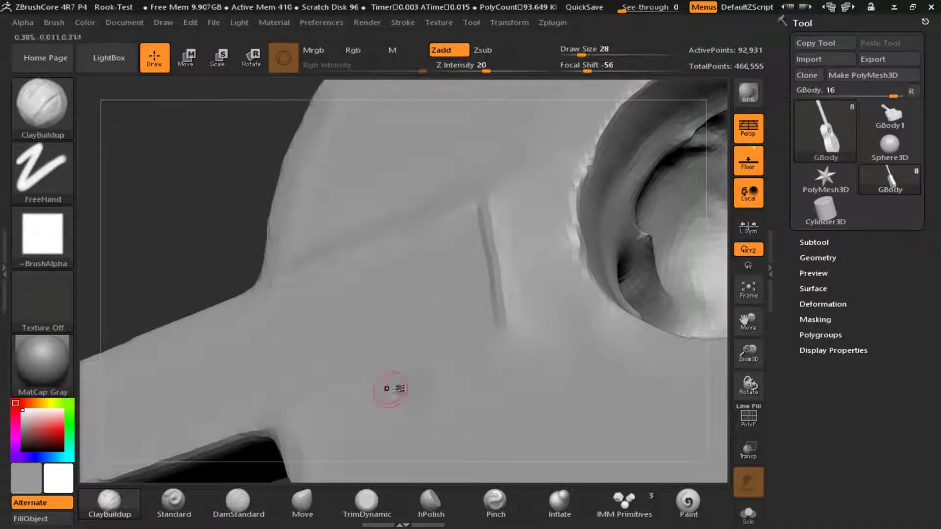
Undo the last sculpting strokes around the end of the guitar's fretboard
key(ctrl+z)
key(ctrl+z)
key(ctrl+z)
key(ctrl+z)
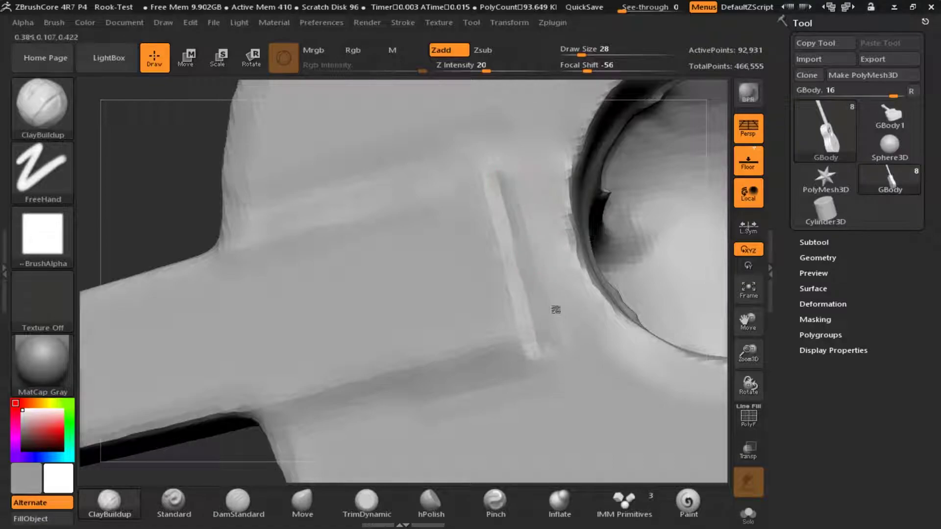
Carve and smooth a groove along the fretboard's short end and its upper long edge
shift+drag(544, 313, 504, 181)
mouse_move(506, 227)
alt+mouse_down()
mouse_move(507, 189)
mouse_move(544, 318)
alt+mouse_up()
right_drag(598, 319, 632, 338)
alt+drag(483, 168, 250, 226)
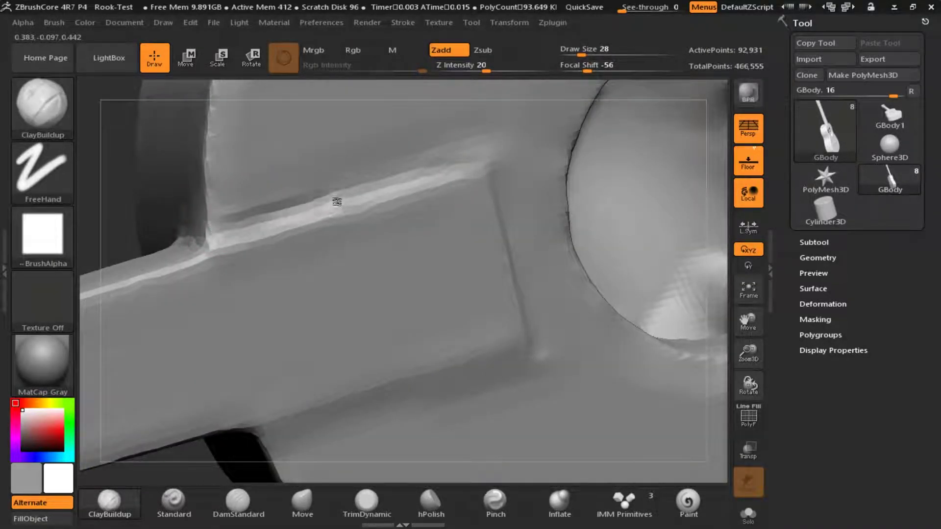
key(shift)
key(alt)
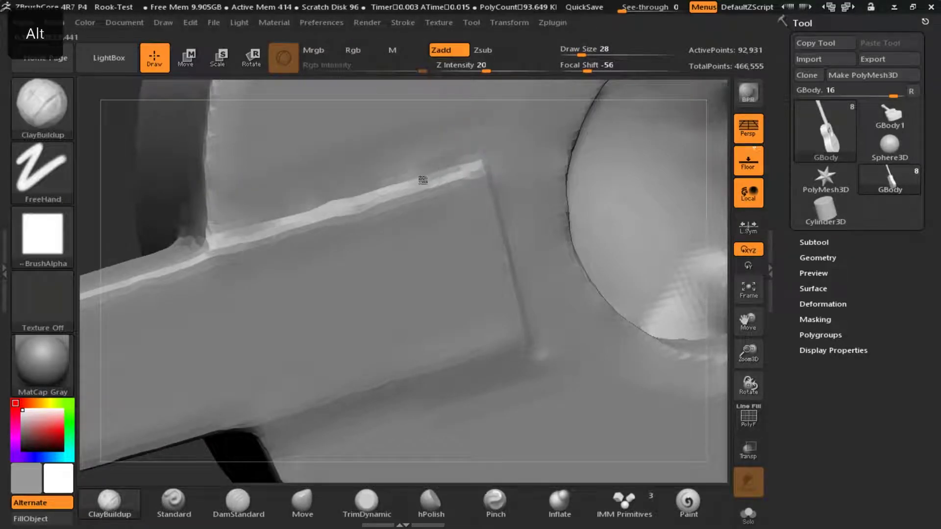
shift+drag(260, 223, 475, 153)
drag(110, 220, 101, 191)
key(ctrl+z)
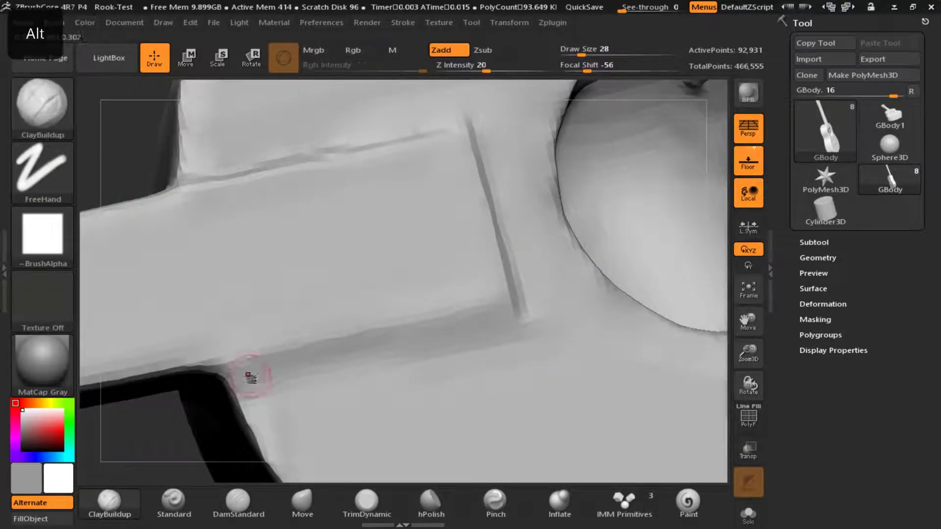
Clean up the fretboard's lower corner and carve and smooth a groove along its lower long edge
drag(500, 321, 527, 320)
mouse_move(526, 328)
shift+mouse_down()
mouse_move(265, 380)
mouse_move(522, 313)
shift+mouse_up()
mouse_move(514, 335)
mouse_down()
mouse_move(268, 394)
mouse_move(463, 343)
mouse_up()
mouse_move(510, 338)
shift+mouse_down()
mouse_move(273, 403)
mouse_move(421, 368)
shift+mouse_up()
alt+drag(240, 380, 491, 321)
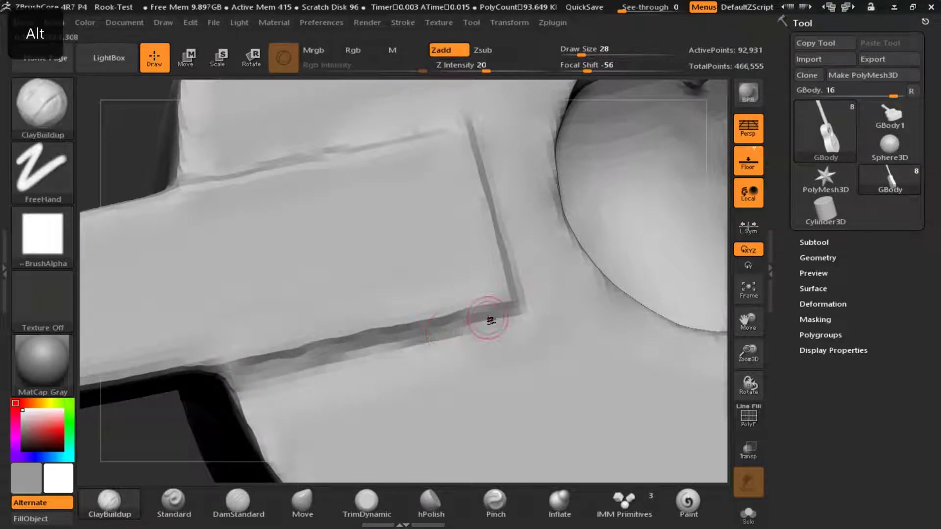
shift+drag(357, 355, 391, 357)
Select the Pinch brush and sharpen the grooves along the fretboard's long edges and short end
key(b)
key(p)
key(i)
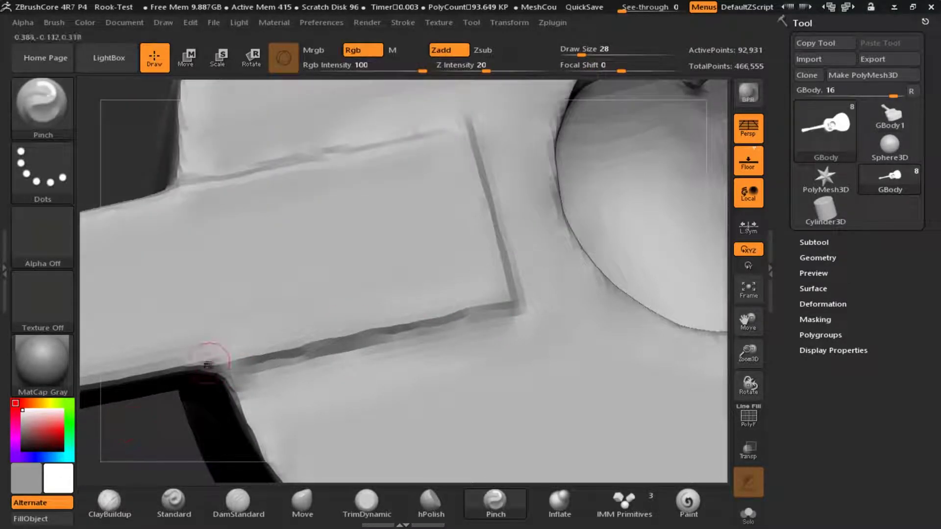
drag(239, 178, 392, 147)
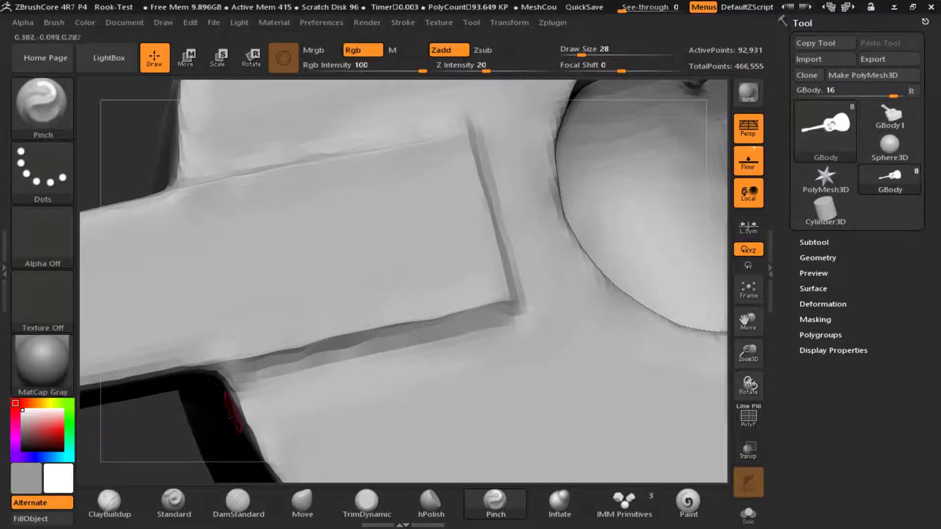
right_drag(275, 399, 197, 318)
drag(467, 290, 313, 308)
right_drag(230, 373, 222, 357)
shift+drag(223, 357, 487, 306)
alt+drag(498, 147, 513, 276)
Pinch the fretboard's lower long edge again from new angles and smooth the surface beside it
right_drag(441, 343, 343, 245)
mouse_move(235, 198)
alt+mouse_down()
mouse_move(485, 120)
mouse_move(360, 154)
alt+mouse_up()
key(ctrl+z)
drag(111, 157, 142, 235)
alt+drag(508, 277, 268, 345)
alt+drag(364, 341, 456, 311)
mouse_move(152, 201)
mouse_down()
mouse_move(137, 237)
mouse_move(161, 216)
mouse_up()
shift+drag(350, 293, 405, 270)
Carve around the fretboard with ClayBuildup and smooth the guitar body beside its upper long edge
click(110, 504)
mouse_move(486, 294)
mouse_down()
mouse_move(254, 397)
mouse_move(517, 291)
mouse_up()
mouse_move(262, 334)
alt+mouse_down()
mouse_move(525, 218)
mouse_move(249, 322)
alt+mouse_up()
shift+drag(397, 267, 315, 308)
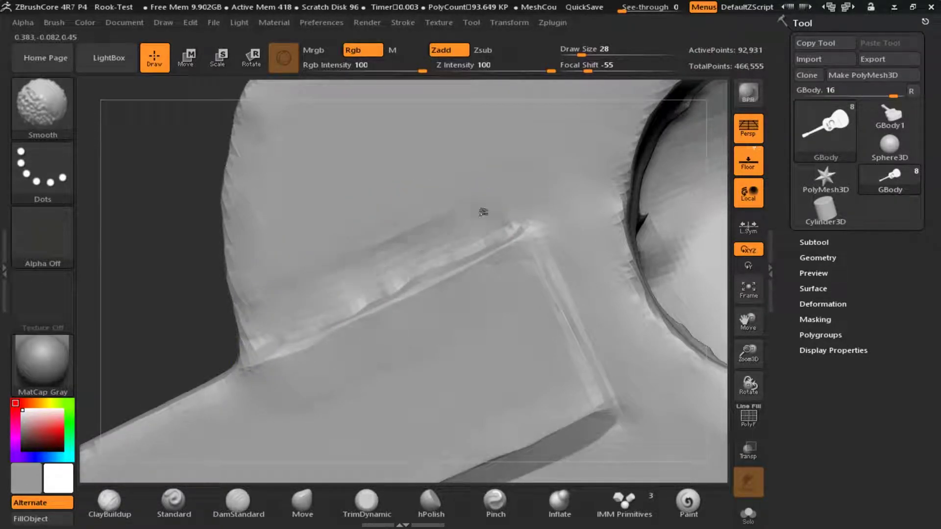
shift+drag(465, 231, 377, 250)
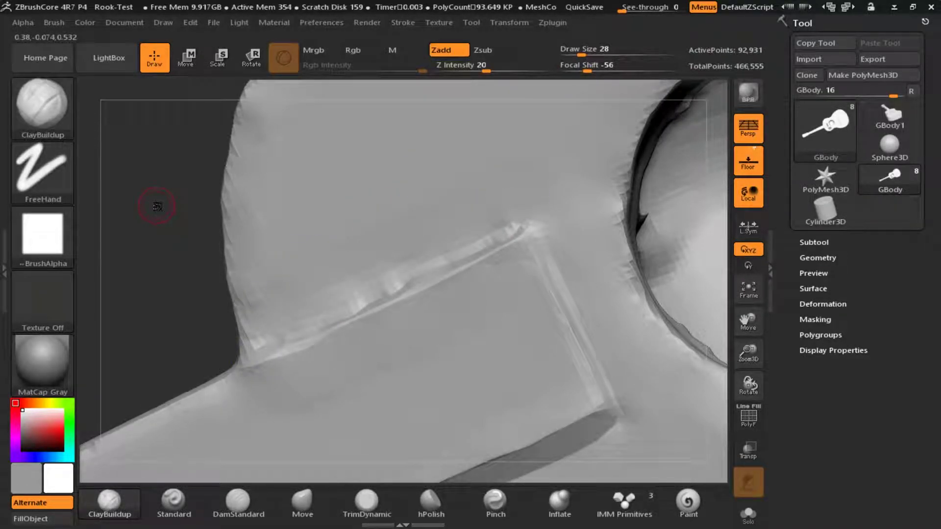
Pinch the side wall of the fretboard's upper long edge with the Pinch brush
key(b)
key(p)
key(i)
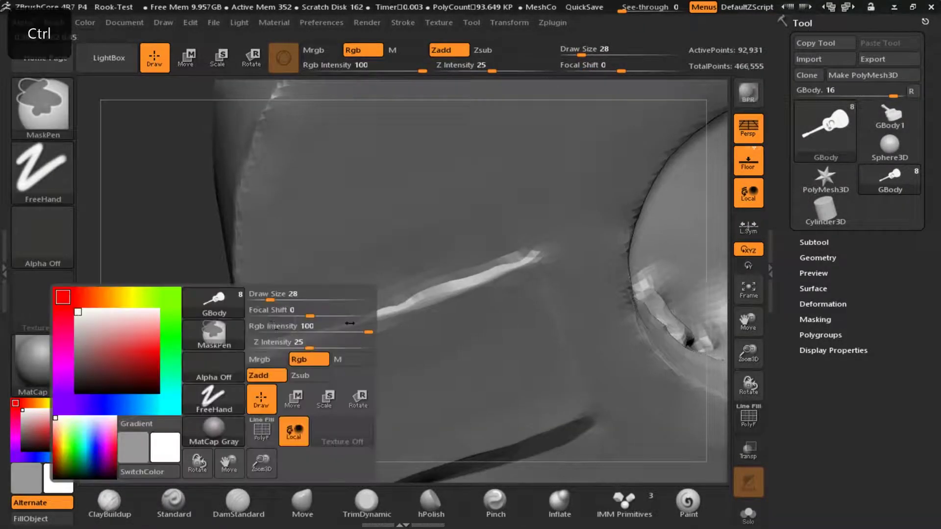
Carve both sides of the fretboard's upper edge with ClayBuildup and smooth the strokes
key(b)
key(c)
key(b)
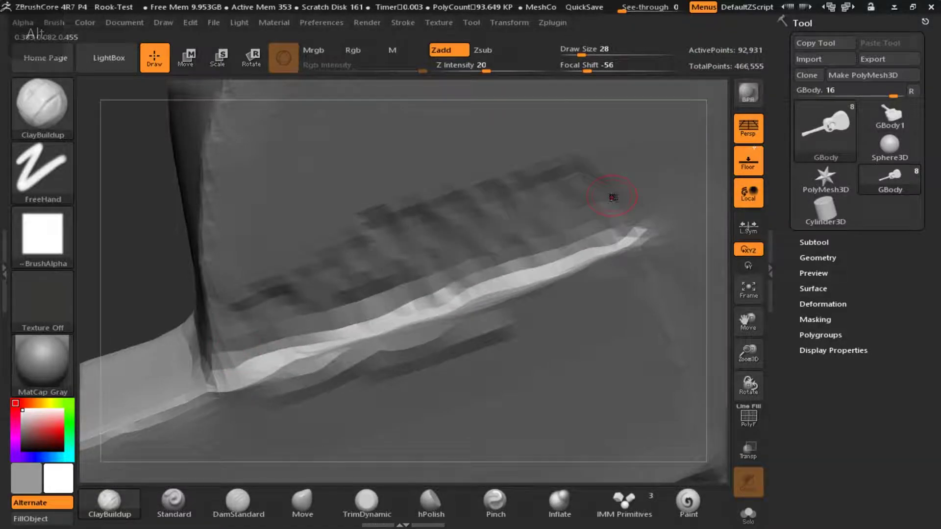
key(shift)
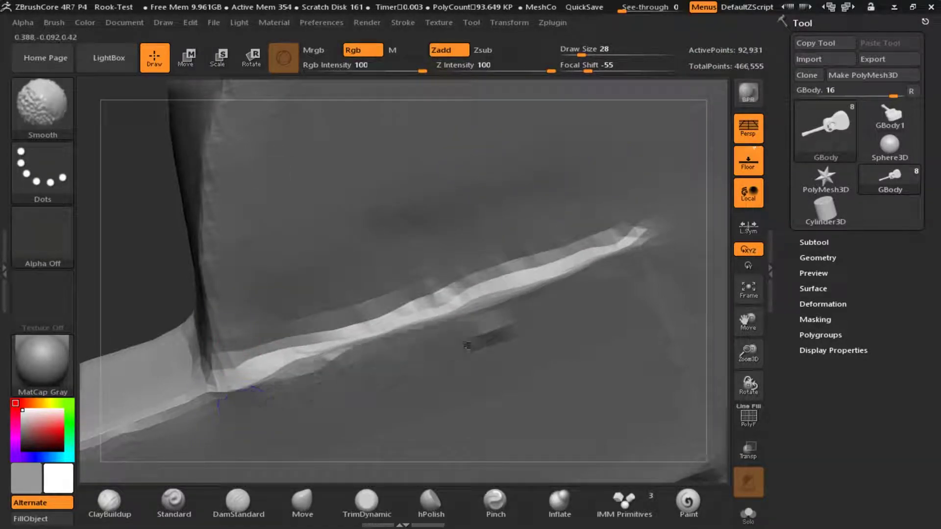
Straighten the fretboard's upper long edge with inverted Pinch strokes down to the neck joint
key(b)
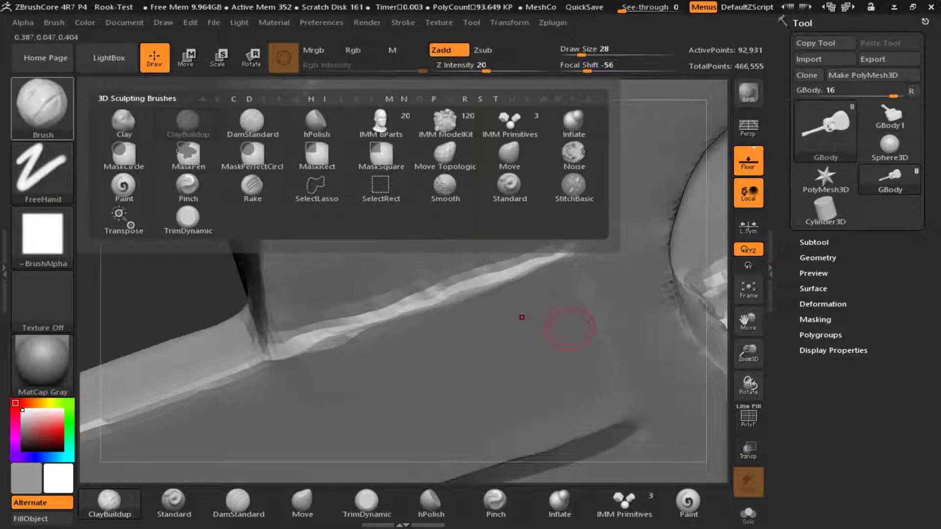
key(p)
key(i)
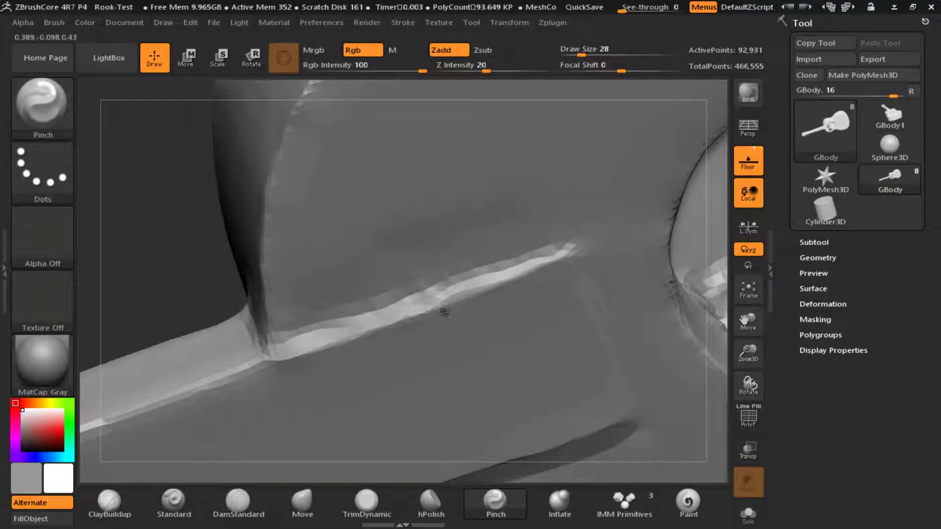
alt+drag(536, 250, 290, 331)
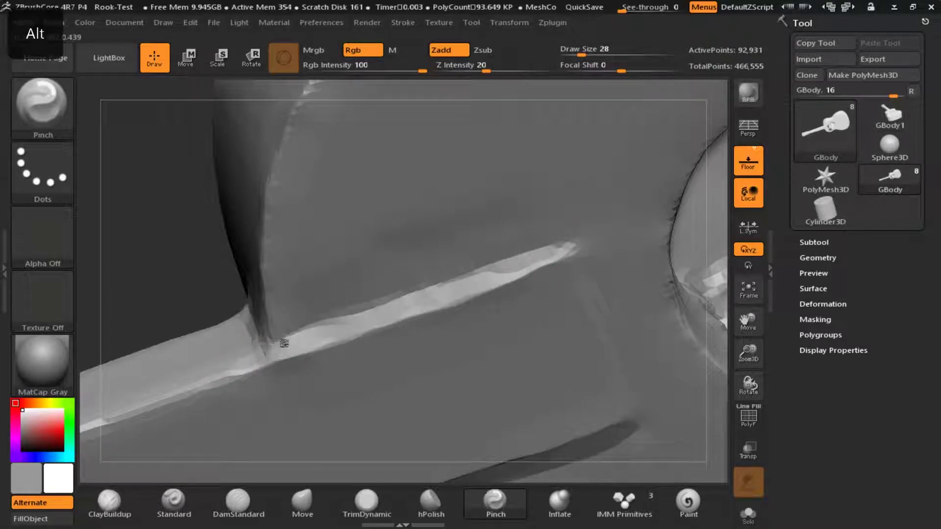
key(shift)
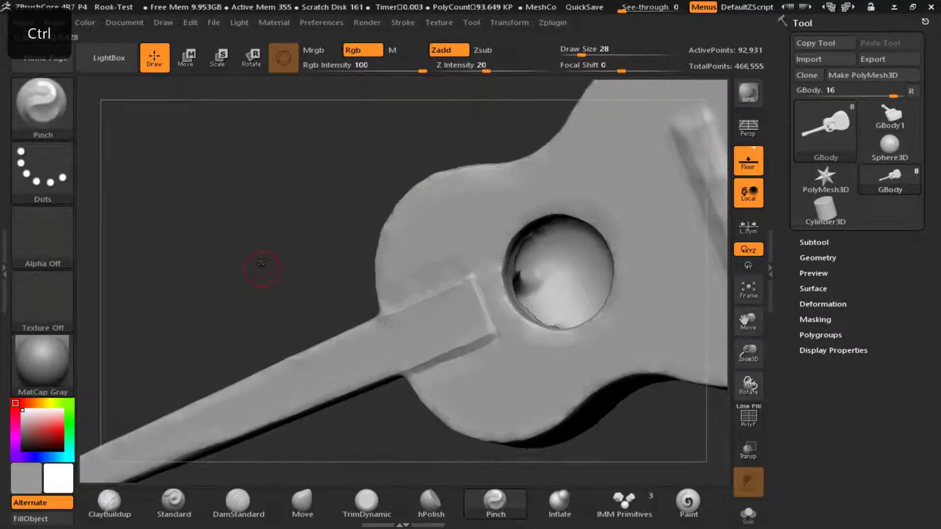
Carve down the raised bridge bar on the guitar body with ClayBuildup and smooth it
mouse_move(262, 267)
shift+mouse_down()
mouse_move(288, 235)
mouse_move(343, 255)
mouse_move(418, 263)
mouse_move(304, 248)
shift+mouse_up()
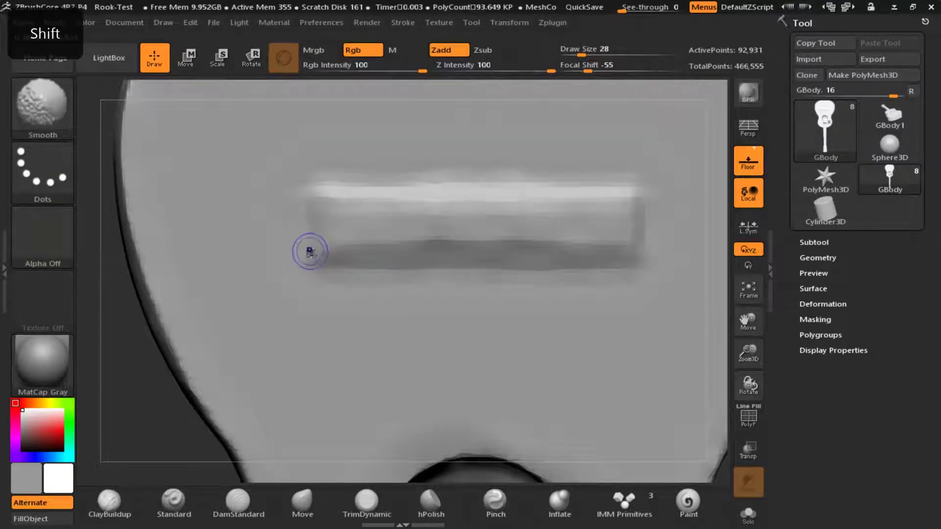
mouse_move(316, 200)
alt+mouse_down()
mouse_move(574, 244)
mouse_move(632, 201)
mouse_move(645, 256)
mouse_move(552, 187)
mouse_move(571, 257)
mouse_move(623, 252)
alt+mouse_up()
shift+drag(564, 288, 506, 227)
Set the draw size to 40 and level the remaining bridge marks flush with the guitar body
drag(581, 55, 585, 55)
mouse_move(486, 189)
shift+mouse_down()
mouse_move(373, 197)
mouse_move(437, 222)
mouse_move(323, 220)
mouse_move(602, 187)
mouse_move(482, 216)
shift+mouse_up()
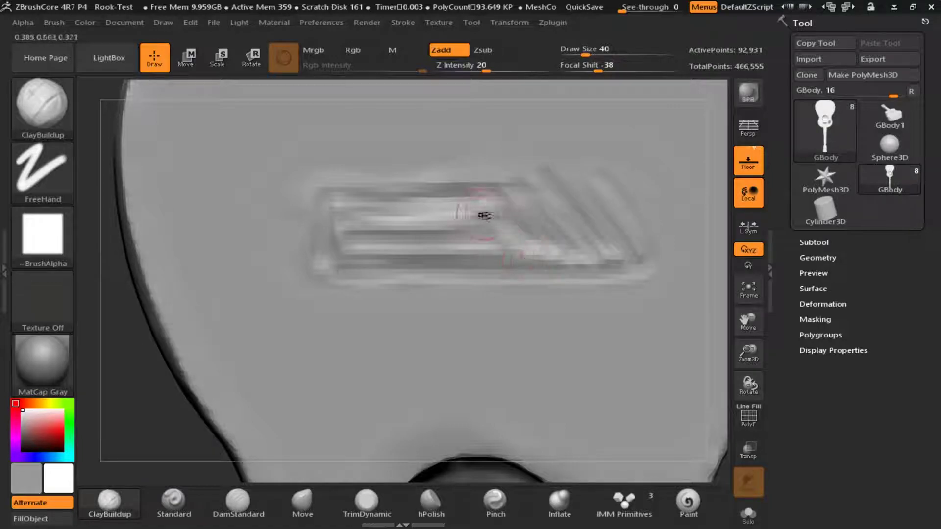
mouse_move(387, 256)
shift+mouse_down()
mouse_move(396, 203)
mouse_move(533, 216)
mouse_move(408, 253)
shift+mouse_up()
alt+drag(434, 205, 518, 255)
mouse_move(512, 254)
shift+mouse_down()
mouse_move(462, 223)
mouse_move(500, 255)
shift+mouse_up()
ctrl+right_drag(374, 290, 352, 252)
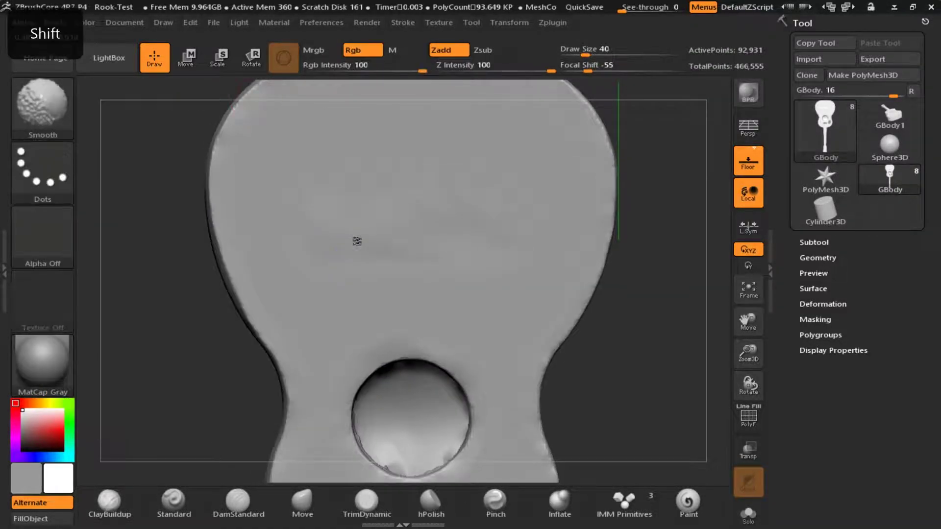
Carve and smooth the headstock surface near the neck with draw size 47
right_drag(149, 245, 230, 235)
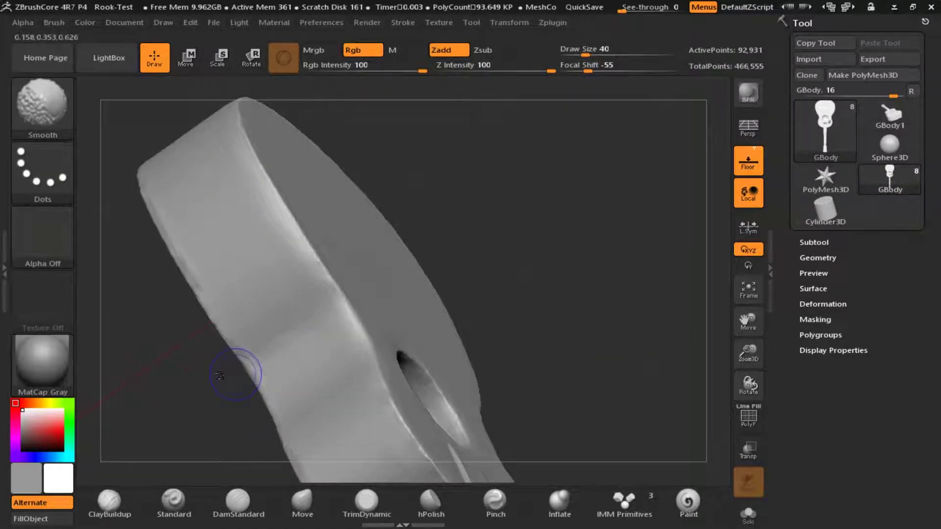
mouse_move(219, 376)
right_down()
mouse_move(156, 308)
mouse_move(435, 253)
right_up()
mouse_move(578, 204)
ctrl+right_down()
mouse_move(422, 185)
mouse_move(443, 206)
ctrl+right_up()
mouse_move(549, 273)
shift+mouse_down()
mouse_move(632, 192)
mouse_move(578, 264)
mouse_move(490, 304)
mouse_move(655, 224)
mouse_move(588, 220)
mouse_move(637, 236)
mouse_move(529, 344)
shift+mouse_up()
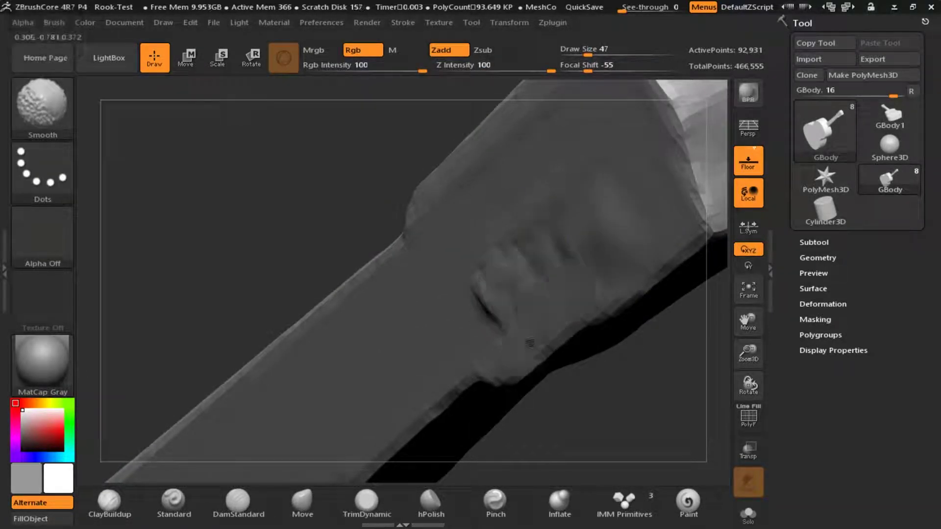
mouse_move(594, 209)
alt+mouse_down()
mouse_move(608, 237)
mouse_move(591, 218)
alt+mouse_up()
mouse_move(278, 240)
right_down()
mouse_move(317, 201)
mouse_move(314, 256)
right_up()
alt+right_drag(613, 251, 389, 157)
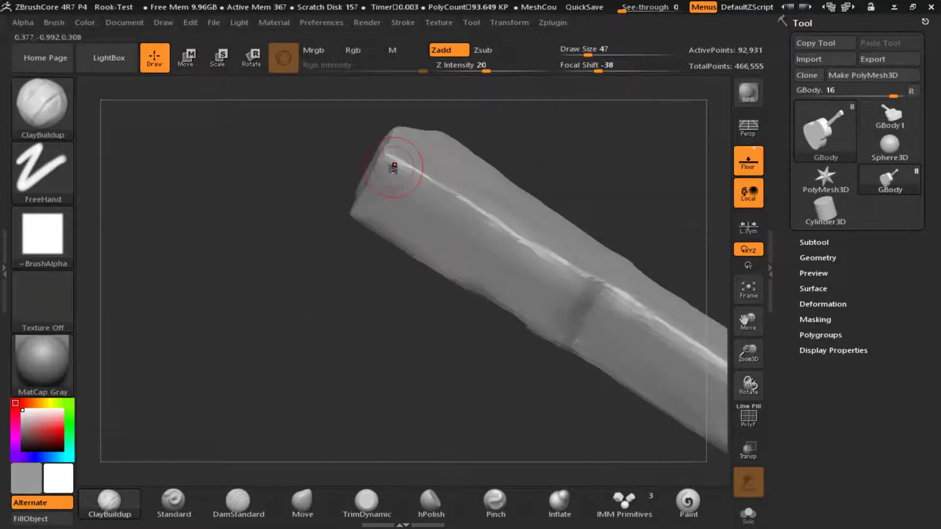
Build up the side of the headstock with ClayBuildup and smooth the strokes
right_drag(544, 259, 447, 234)
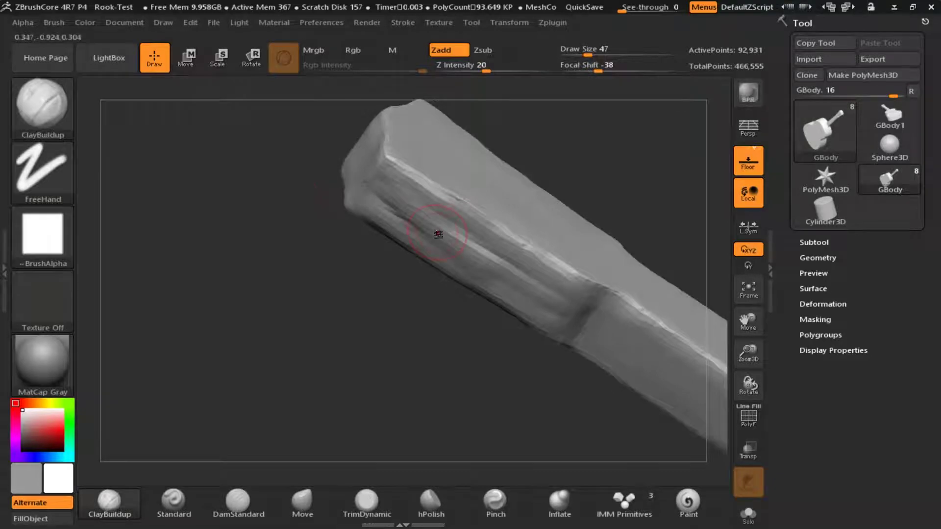
drag(438, 234, 572, 283)
mouse_move(441, 243)
shift+mouse_down()
mouse_move(458, 244)
mouse_move(401, 211)
shift+mouse_up()
right_drag(417, 255, 426, 311)
shift+drag(563, 292, 544, 338)
mouse_move(394, 348)
right_down()
mouse_move(378, 327)
mouse_move(385, 299)
right_up()
shift+drag(547, 290, 533, 260)
Carve and smooth the step where the headstock's side meets the neck
mouse_move(509, 252)
right_down()
mouse_move(463, 280)
mouse_move(481, 348)
right_up()
alt+drag(561, 321, 556, 336)
right_drag(557, 336, 481, 257)
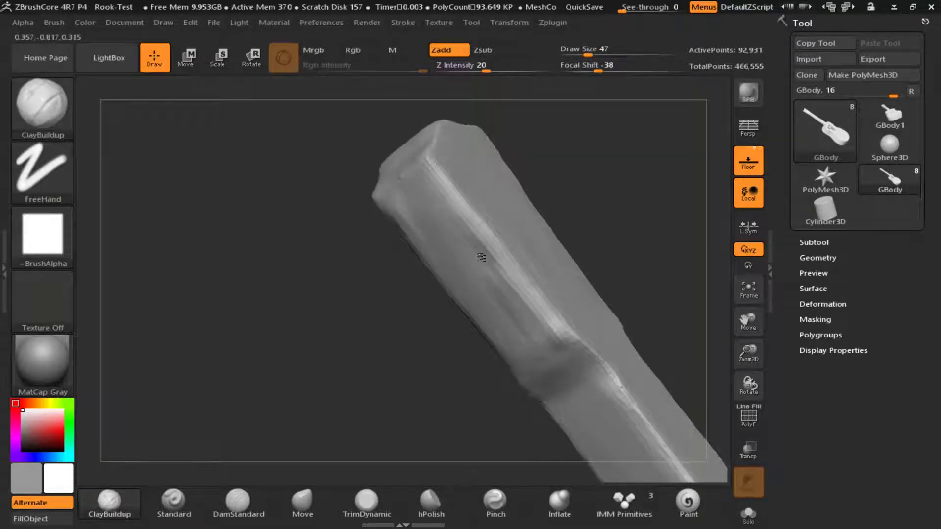
shift+drag(534, 363, 534, 363)
right_drag(490, 365, 426, 245)
shift+drag(433, 219, 451, 245)
right_drag(416, 304, 357, 330)
mouse_move(358, 288)
right_down()
mouse_move(414, 202)
mouse_move(242, 263)
mouse_move(487, 273)
mouse_move(546, 206)
mouse_move(482, 193)
right_up()
Select the Pinch brush, sharpen the headstock's edges and smooth along its side
click(42, 105)
click(187, 189)
right_drag(509, 307, 385, 235)
drag(384, 235, 441, 382)
mouse_move(390, 317)
right_down()
mouse_move(347, 407)
mouse_move(300, 292)
mouse_move(316, 291)
right_up()
shift+drag(479, 193, 410, 391)
Smooth the headstock's flat face and refine the edge at its transition to the neck
mouse_move(451, 326)
right_down()
mouse_move(393, 378)
mouse_move(430, 261)
mouse_move(357, 269)
mouse_move(392, 318)
right_up()
right_drag(377, 376, 319, 272)
shift+drag(416, 309, 492, 325)
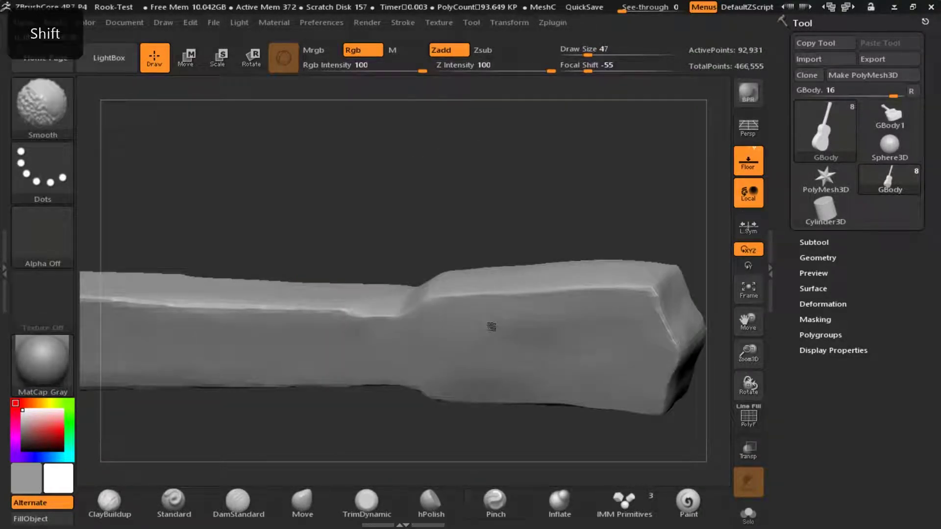
right_drag(492, 326, 431, 358)
alt+drag(314, 307, 373, 318)
mouse_move(373, 318)
right_down()
mouse_move(424, 365)
mouse_move(452, 301)
mouse_move(349, 386)
mouse_move(363, 314)
right_up()
mouse_move(487, 294)
right_down()
mouse_move(420, 304)
mouse_move(441, 372)
right_up()
right_drag(594, 322, 462, 336)
key(shift)
Isolate part of the guitar body mesh around the sound hole to expose its interior
mouse_move(484, 373)
right_down()
mouse_move(334, 325)
mouse_move(147, 357)
mouse_move(270, 424)
mouse_move(404, 382)
mouse_move(365, 267)
right_up()
ctrl+right_drag(365, 267, 388, 294)
mouse_move(427, 330)
alt+right_down()
mouse_move(430, 354)
mouse_move(458, 286)
mouse_move(395, 321)
mouse_move(441, 338)
alt+right_up()
ctrl+right_drag(441, 338, 514, 360)
ctrl+right_drag(515, 360, 437, 263)
ctrl+shift+drag(347, 196, 559, 389)
right_drag(593, 410, 374, 326)
key(ctrl+z)
ctrl+alt+shift+drag(400, 299, 569, 466)
mouse_move(569, 465)
right_down()
mouse_move(441, 393)
mouse_move(474, 411)
mouse_move(443, 376)
mouse_move(432, 274)
right_up()
Select the ClayBuildup brush and smooth the torn, folded mesh on the outside of the sound hole cavity
mouse_move(433, 275)
shift+mouse_down()
mouse_move(452, 338)
mouse_move(509, 431)
shift+mouse_up()
click(109, 503)
mouse_move(461, 402)
shift+mouse_down()
mouse_move(510, 382)
mouse_move(507, 368)
shift+mouse_up()
mouse_move(510, 412)
mouse_down()
mouse_move(512, 466)
mouse_move(483, 453)
mouse_up()
mouse_move(471, 416)
shift+mouse_down()
mouse_move(484, 446)
mouse_move(431, 402)
mouse_move(441, 315)
mouse_move(459, 377)
shift+mouse_up()
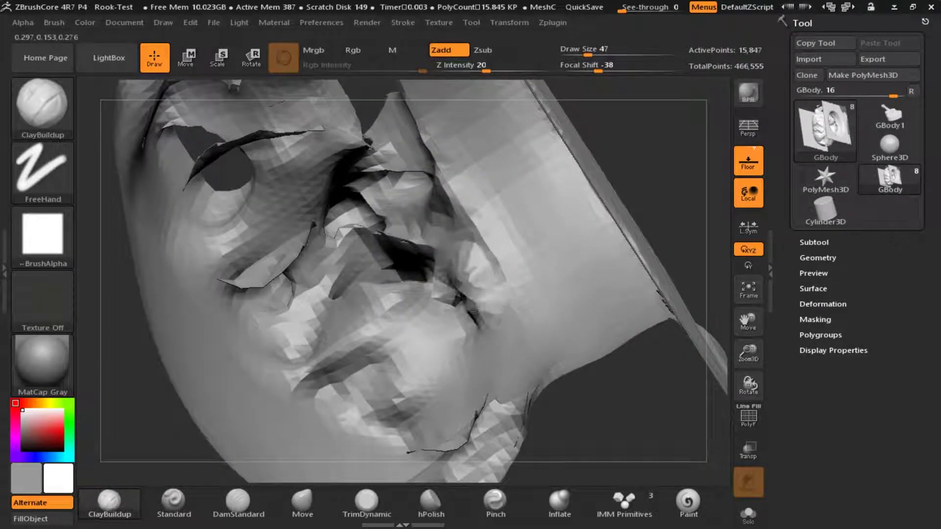
shift+drag(491, 265, 440, 288)
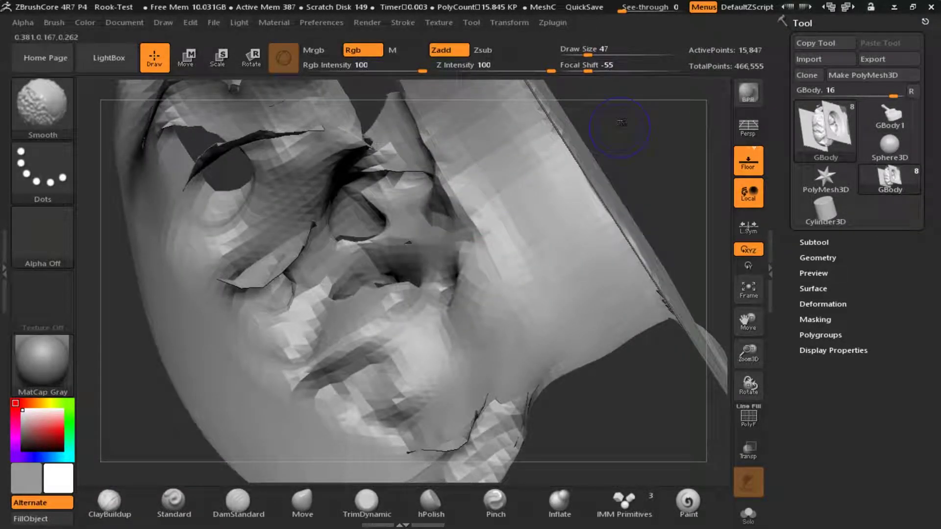
Smooth the jagged folds beside the cavity's neck and work over the creases on its other side with ClayBuildup
drag(441, 255, 410, 320)
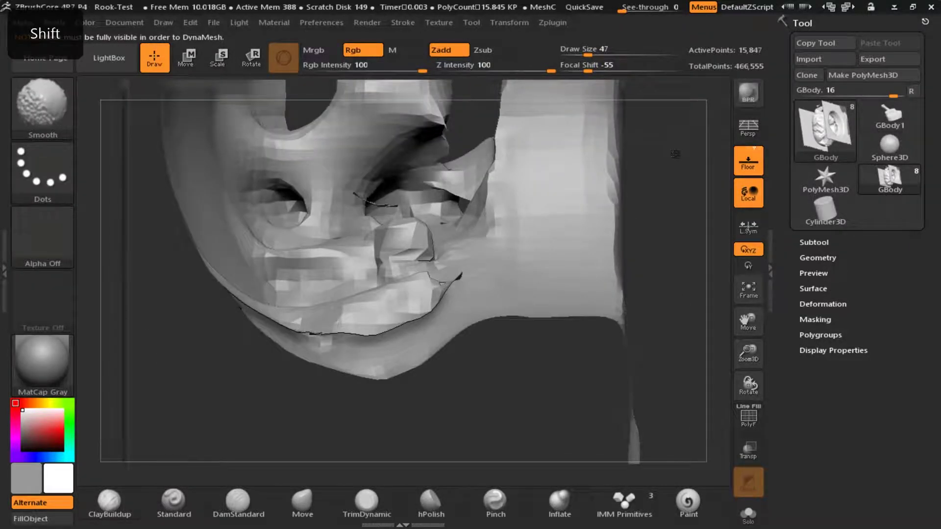
shift+drag(425, 164, 607, 238)
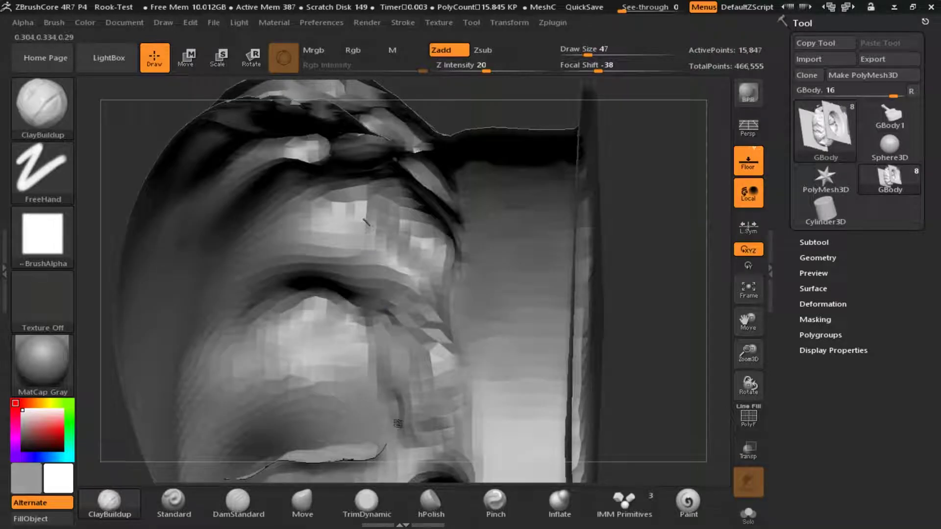
mouse_move(343, 392)
alt+mouse_down()
mouse_move(242, 384)
mouse_move(431, 373)
mouse_move(240, 340)
mouse_move(372, 324)
mouse_move(416, 303)
mouse_move(343, 343)
mouse_move(263, 281)
alt+mouse_up()
mouse_move(406, 230)
mouse_down()
mouse_move(422, 245)
mouse_move(417, 236)
mouse_move(347, 311)
mouse_move(372, 336)
mouse_up()
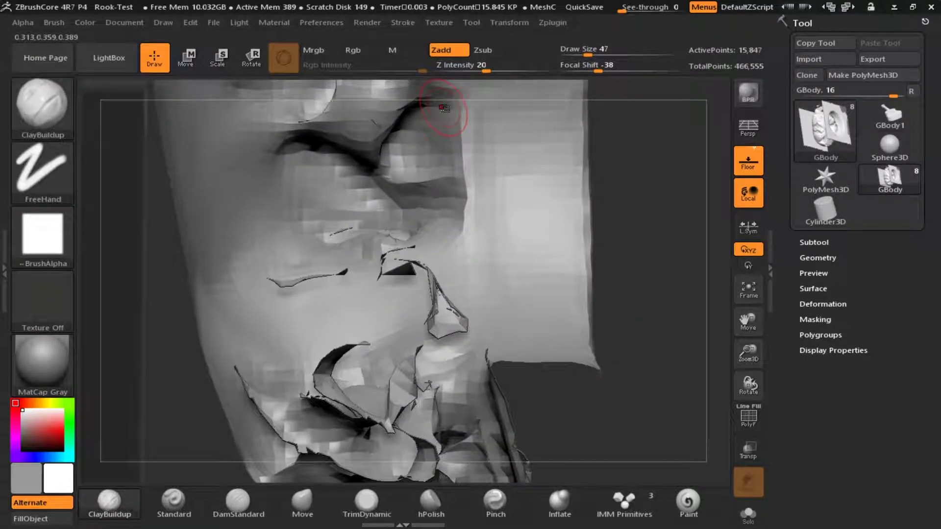
Build up clay over the deep crease in the cavity wall, try to remesh it and smooth the rough area
drag(444, 108, 294, 208)
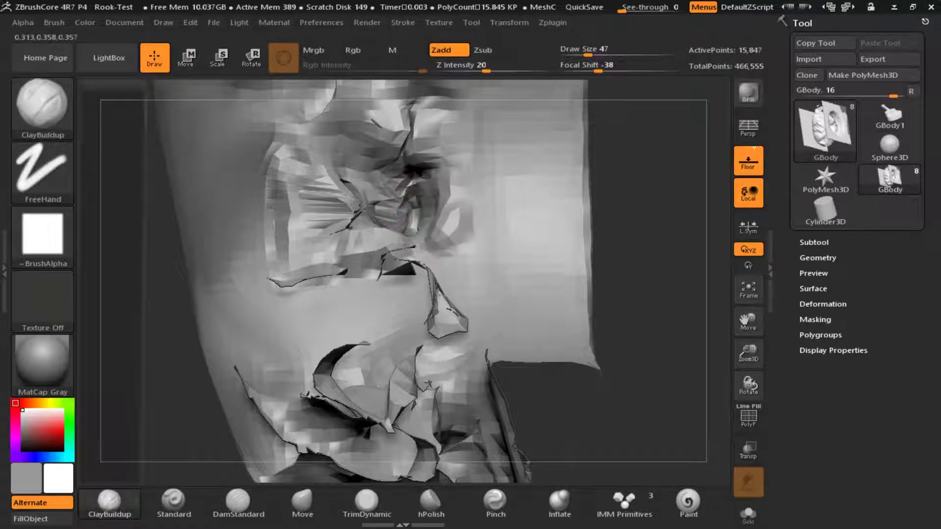
drag(656, 282, 632, 284)
ctrl+drag(642, 274, 626, 288)
mouse_move(454, 236)
shift+mouse_down()
mouse_move(434, 181)
mouse_move(363, 196)
mouse_move(387, 235)
mouse_move(377, 196)
mouse_move(405, 220)
shift+mouse_up()
ctrl+drag(643, 211, 642, 294)
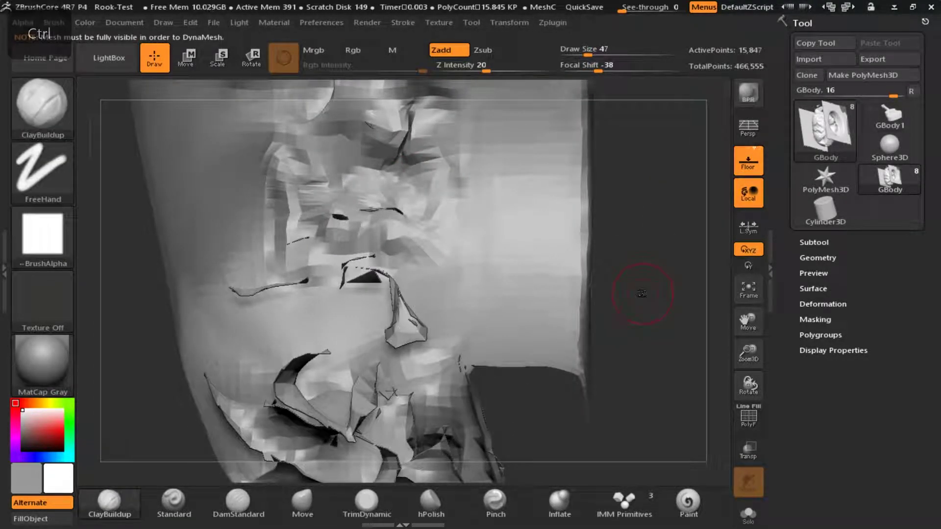
mouse_move(410, 214)
shift+mouse_down()
mouse_move(333, 223)
mouse_move(392, 208)
mouse_move(385, 233)
shift+mouse_up()
ctrl+click(629, 170)
mouse_move(336, 211)
shift+mouse_down()
mouse_move(389, 193)
mouse_move(371, 218)
mouse_move(314, 255)
shift+mouse_up()
Undo the last smoothing stroke, smooth the wall again and add short clay strokes over the remaining holes
key(ctrl+z)
alt+right_drag(330, 248, 333, 400)
mouse_move(334, 400)
shift+mouse_down()
mouse_move(343, 373)
mouse_move(425, 277)
mouse_move(254, 289)
mouse_move(307, 274)
shift+mouse_up()
mouse_move(357, 215)
mouse_down()
mouse_move(353, 233)
mouse_move(365, 221)
mouse_up()
mouse_move(302, 235)
mouse_down()
mouse_move(275, 262)
mouse_move(299, 250)
mouse_up()
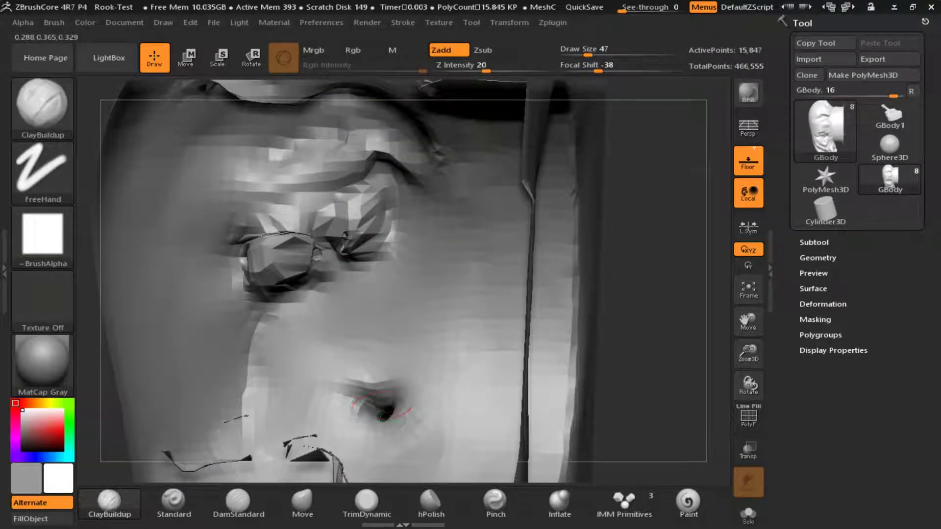
Add clay to the small dent in the cavity wall and smooth the lumps around and above it
drag(377, 403, 379, 417)
ctrl+drag(633, 246, 662, 295)
mouse_move(362, 431)
shift+mouse_down()
mouse_move(377, 400)
mouse_move(351, 399)
mouse_move(376, 400)
shift+mouse_up()
mouse_move(317, 254)
shift+mouse_down()
mouse_move(304, 274)
mouse_move(373, 426)
mouse_move(352, 387)
shift+mouse_up()
mouse_move(294, 199)
shift+mouse_down()
mouse_move(255, 185)
mouse_move(294, 162)
mouse_move(304, 230)
mouse_move(236, 255)
mouse_move(230, 343)
shift+mouse_up()
ctrl+click(688, 321)
shift+drag(265, 235, 192, 165)
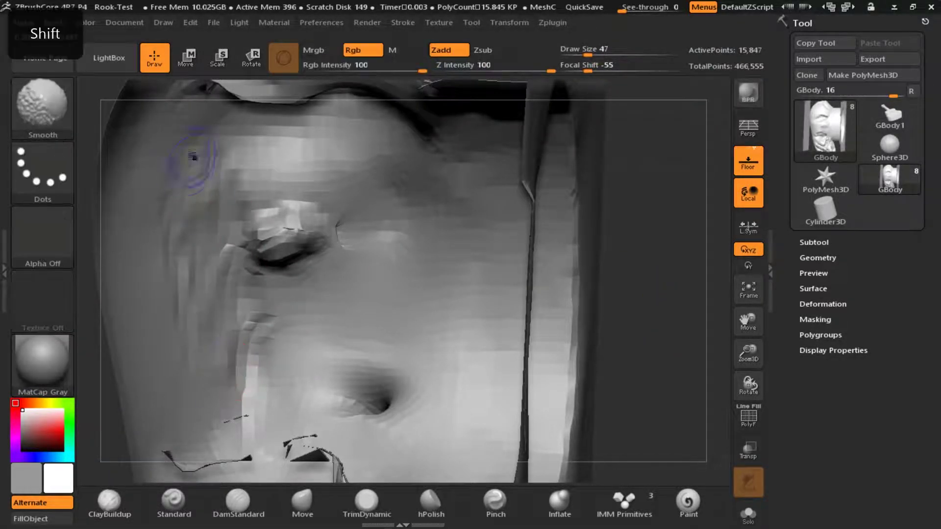
Try to remesh the isolated part and smooth the remaining ridges across the upper cavity wall
ctrl+click(640, 273)
mouse_move(274, 230)
shift+mouse_down()
mouse_move(294, 245)
mouse_move(299, 225)
mouse_move(417, 230)
mouse_move(343, 389)
shift+mouse_up()
ctrl+drag(651, 349, 669, 368)
shift+drag(397, 241, 294, 235)
shift+drag(392, 220, 441, 208)
mouse_move(300, 290)
right_down()
mouse_move(305, 264)
mouse_move(252, 147)
right_up()
Smooth the eye-like dent and the surrounding streaks until the outer cavity wall is even
alt+right_drag(259, 274, 267, 287)
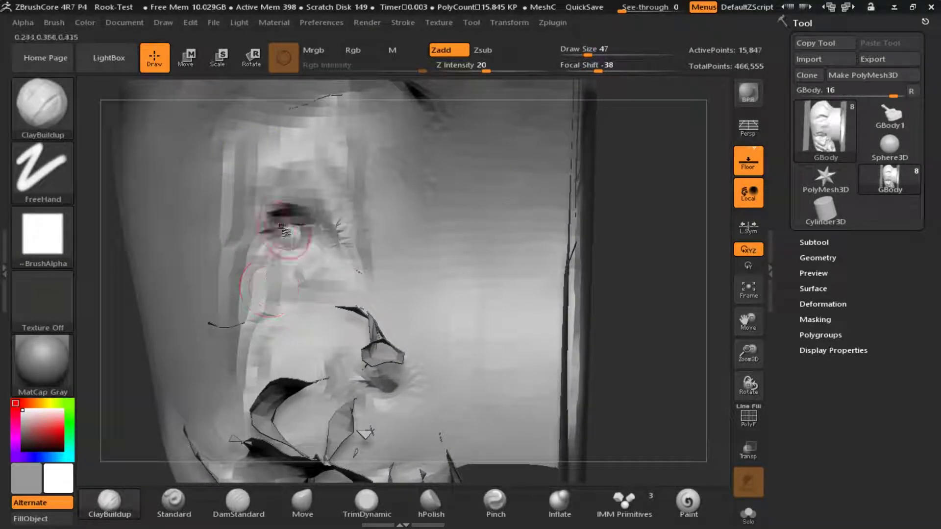
shift+drag(286, 232, 295, 173)
mouse_move(322, 240)
shift+mouse_down()
mouse_move(447, 137)
mouse_move(486, 125)
shift+mouse_up()
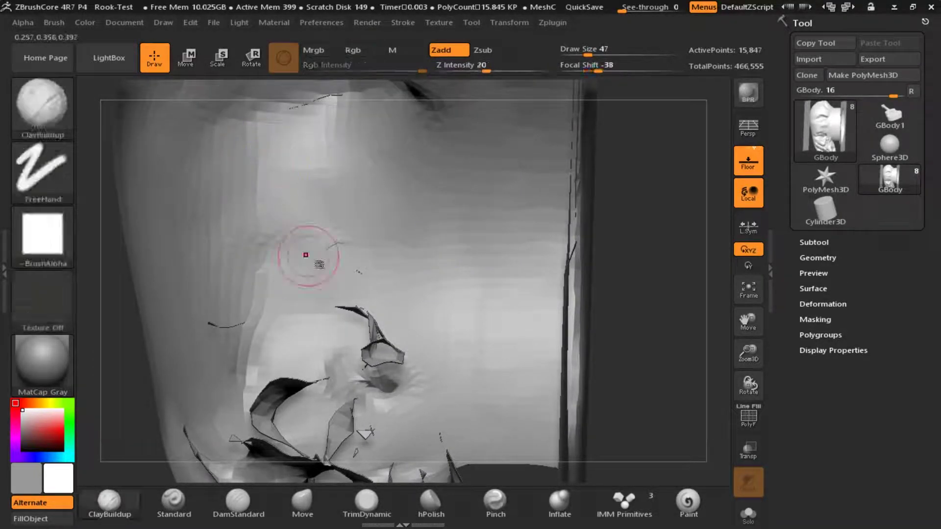
shift+drag(309, 302, 410, 340)
right_drag(539, 355, 571, 380)
mouse_move(348, 391)
shift+mouse_down()
mouse_move(362, 394)
mouse_move(347, 387)
mouse_move(321, 411)
mouse_move(337, 385)
mouse_move(343, 398)
mouse_move(312, 387)
shift+mouse_up()
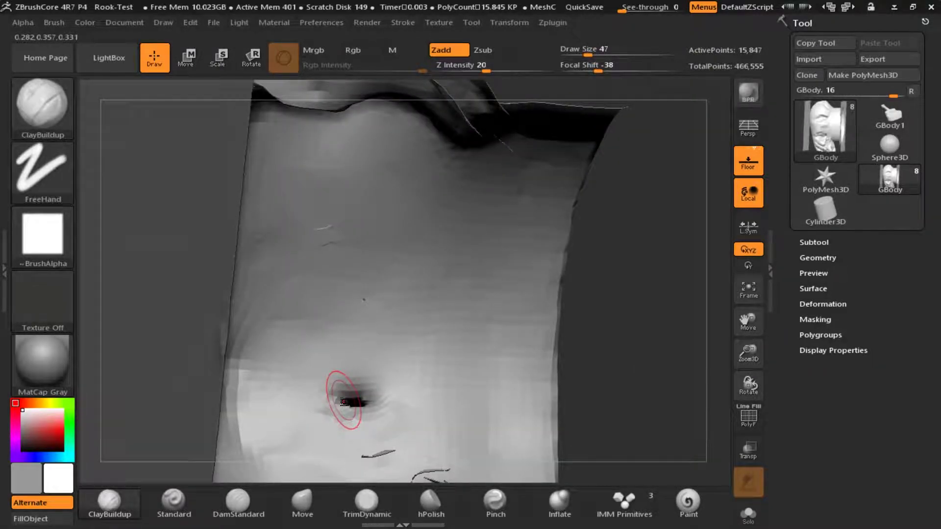
Show the polygon wireframe, examine the mesh around the remaining dent and hide the wireframe again
key(shift+f)
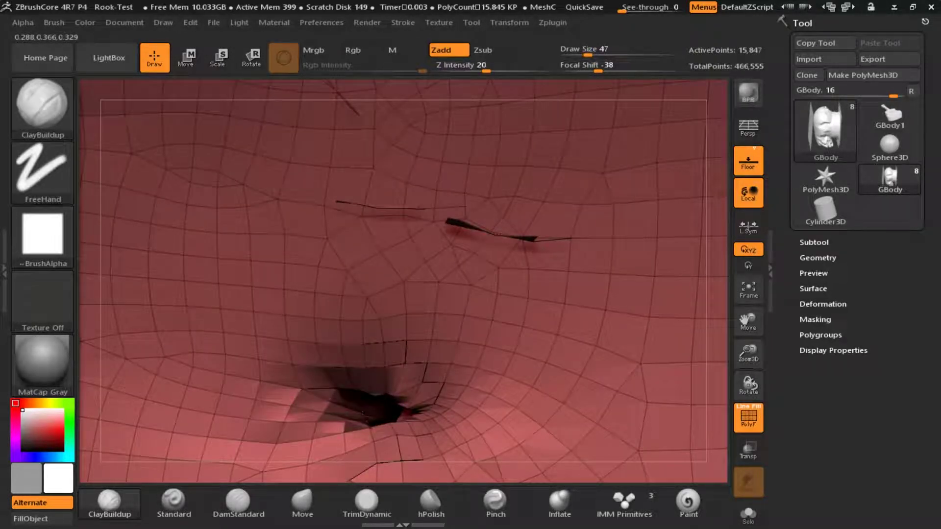
ctrl+right_drag(364, 416, 412, 344)
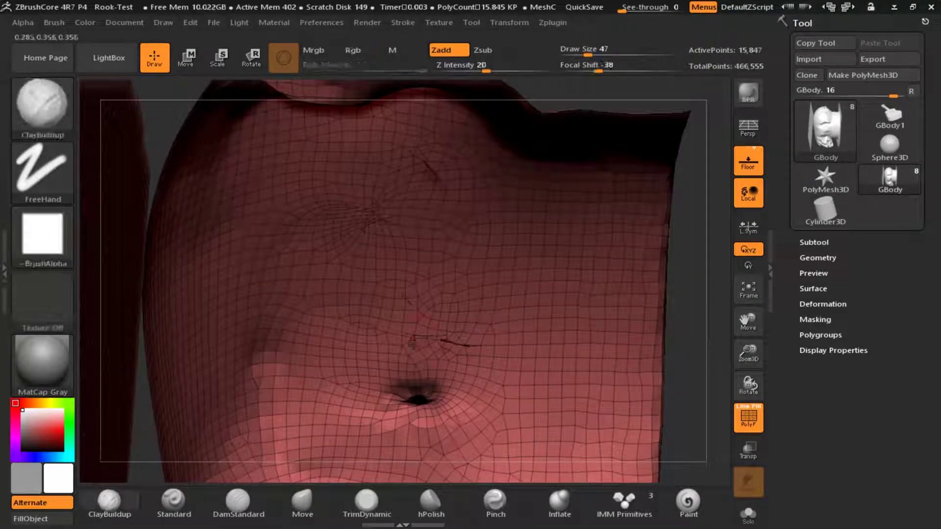
ctrl+drag(702, 277, 719, 309)
key(shift+f)
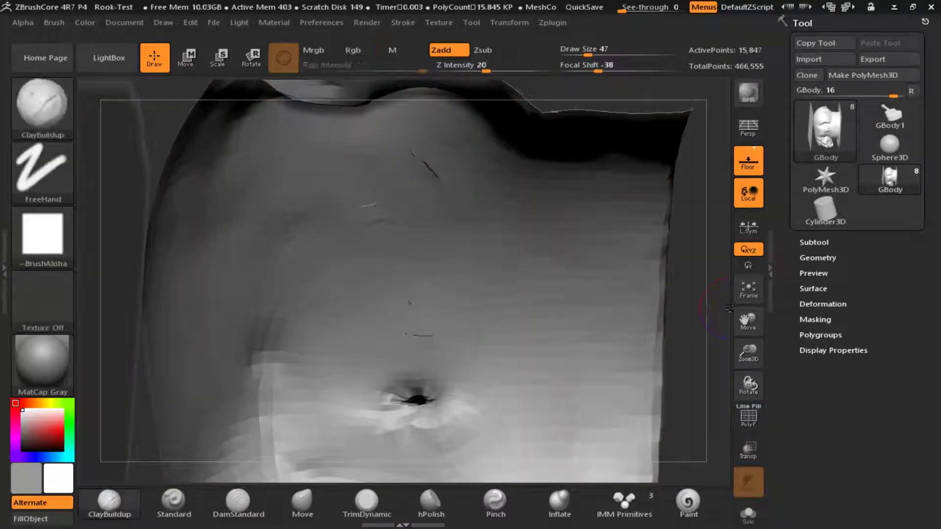
Smooth around the small dent and add clay strokes to it from several angles
mouse_move(456, 419)
shift+mouse_down()
mouse_move(466, 441)
mouse_move(387, 422)
shift+mouse_up()
mouse_move(112, 324)
mouse_down()
mouse_move(300, 298)
mouse_move(489, 420)
mouse_up()
mouse_move(704, 313)
mouse_down()
mouse_move(388, 361)
mouse_move(471, 353)
mouse_up()
mouse_move(686, 203)
ctrl+mouse_down()
mouse_move(704, 223)
mouse_move(651, 236)
ctrl+mouse_up()
mouse_move(385, 362)
mouse_down()
mouse_move(432, 387)
mouse_move(368, 327)
mouse_move(408, 368)
mouse_up()
mouse_move(686, 295)
mouse_down()
mouse_move(333, 325)
mouse_move(508, 393)
mouse_up()
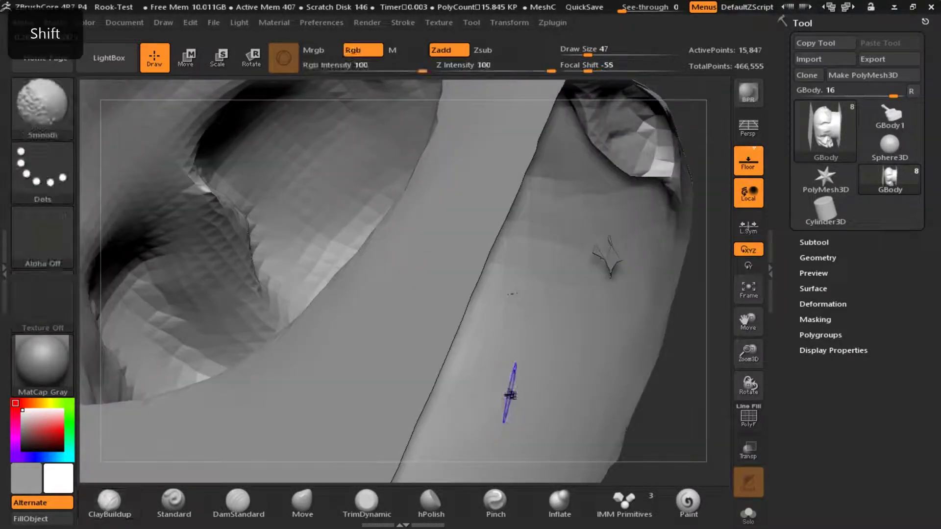
Fill the remaining small dent in the cavity wall with ClayBuildup and smooth the patch
drag(686, 362, 327, 318)
right_drag(327, 319, 314, 303)
mouse_move(314, 303)
ctrl+right_down()
mouse_move(292, 290)
mouse_move(399, 296)
ctrl+right_up()
ctrl+right_drag(298, 284, 425, 363)
mouse_move(385, 287)
mouse_down()
mouse_move(412, 293)
mouse_move(387, 282)
mouse_move(373, 318)
mouse_up()
ctrl+right_drag(521, 370, 654, 283)
ctrl+drag(683, 332, 699, 344)
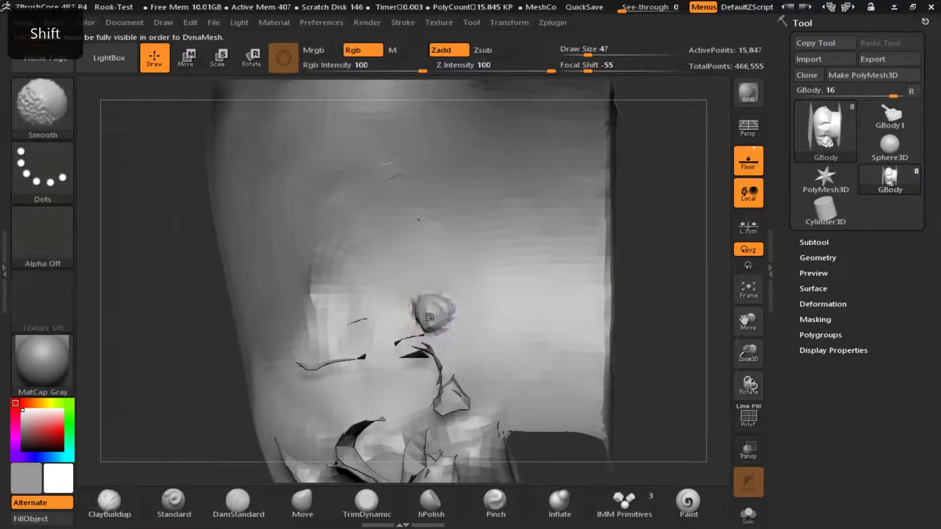
shift+drag(457, 324, 419, 329)
Smooth the creased inner wall seen through the sound hole and carve down its uneven bumps
mouse_move(365, 432)
alt+right_down()
mouse_move(384, 152)
mouse_move(479, 366)
mouse_move(440, 328)
mouse_move(353, 305)
mouse_move(330, 331)
mouse_move(383, 316)
alt+right_up()
mouse_move(338, 316)
mouse_down()
mouse_move(379, 377)
mouse_move(470, 409)
mouse_up()
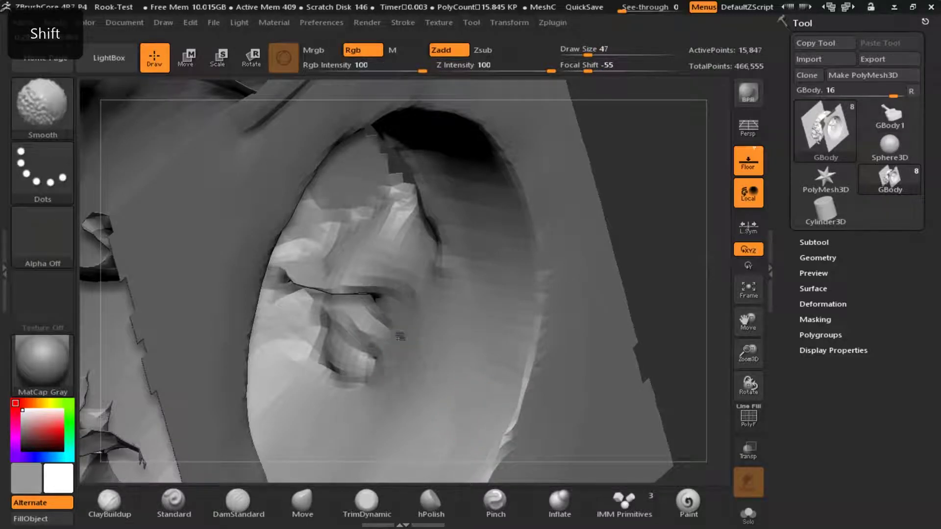
shift+drag(387, 392, 351, 323)
alt+drag(380, 373, 460, 370)
shift+drag(300, 416, 448, 406)
right_drag(336, 314, 332, 286)
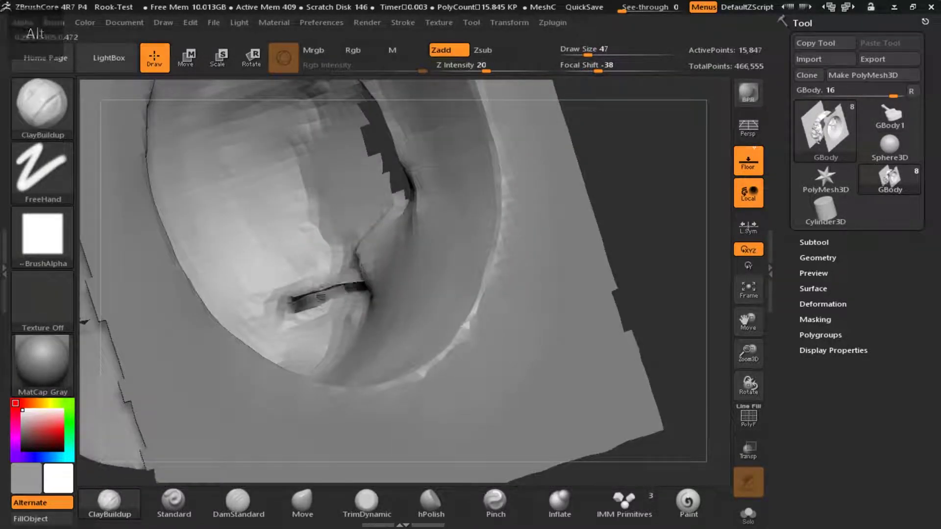
Smooth and carve the slit inside the sound hole and build up clay along the adjacent inner wall
mouse_move(286, 288)
shift+mouse_down()
mouse_move(294, 310)
mouse_move(357, 273)
shift+mouse_up()
mouse_move(304, 304)
alt+mouse_down()
mouse_move(380, 296)
mouse_move(388, 255)
alt+mouse_up()
drag(392, 112, 363, 351)
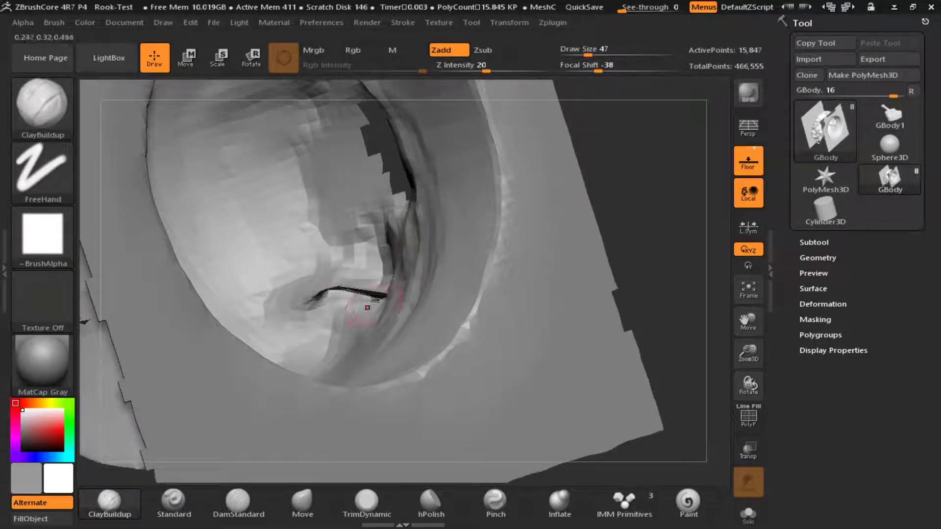
right_drag(308, 293, 353, 324)
ctrl+drag(632, 139, 652, 161)
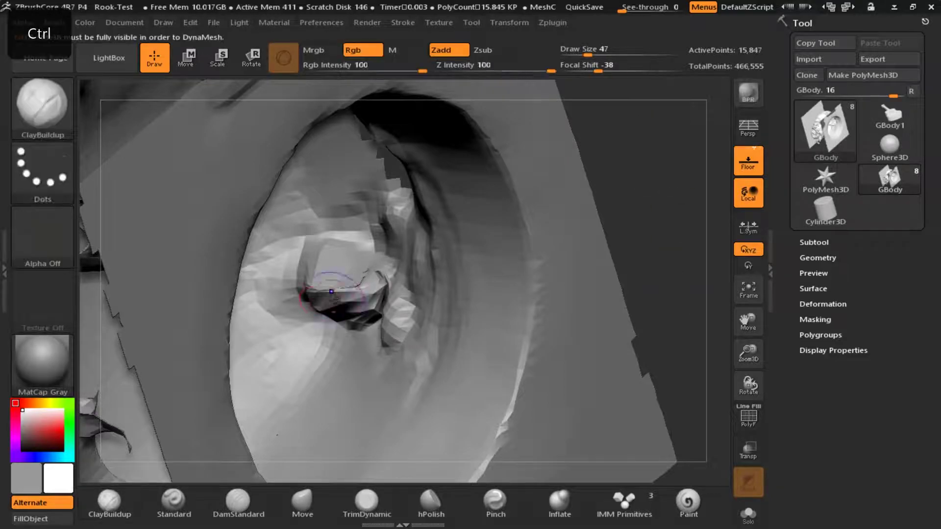
Fill the slit inside the sound hole with clay strokes, try to remesh and smooth the filled area
drag(330, 304, 372, 274)
ctrl+drag(633, 139, 651, 161)
drag(321, 279, 360, 272)
ctrl+drag(331, 277, 347, 271)
ctrl+drag(636, 129, 652, 152)
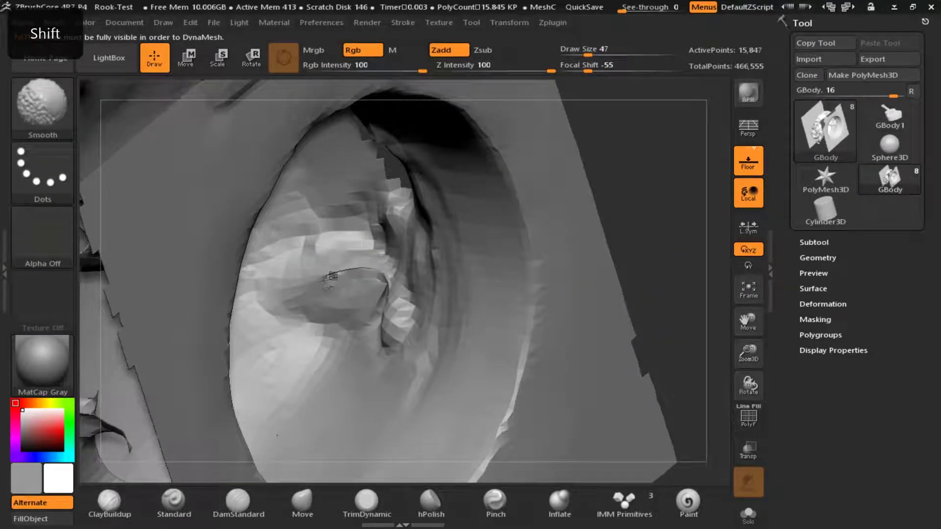
shift+drag(333, 276, 380, 304)
Set the draw size to 57 and smooth the lumpy ridges on the sound hole's inner wall
mouse_move(437, 359)
right_down()
mouse_move(323, 237)
mouse_move(307, 235)
mouse_move(294, 137)
right_up()
mouse_move(631, 195)
right_down()
mouse_move(369, 231)
mouse_move(592, 318)
mouse_move(437, 299)
mouse_move(374, 277)
mouse_move(357, 285)
mouse_move(378, 302)
right_up()
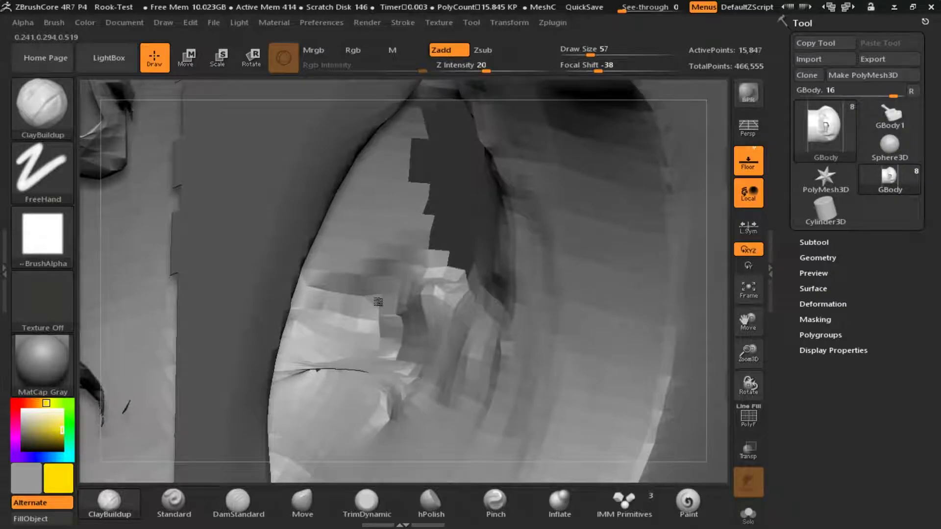
shift+drag(457, 324, 588, 202)
mouse_move(545, 433)
shift+mouse_down()
mouse_move(314, 371)
mouse_move(517, 276)
shift+mouse_up()
key(shift)
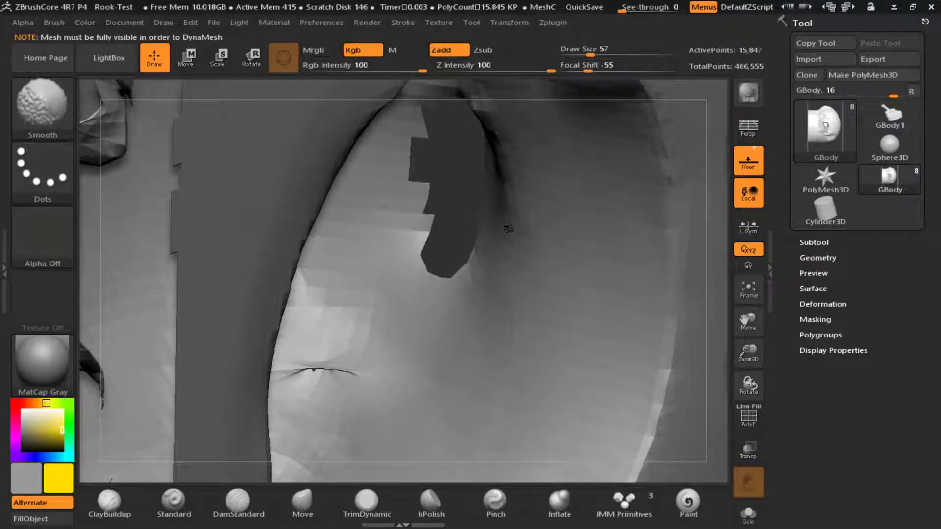
Build up clay along the edge of the opening inside the sound hole and smooth the wall beside it
drag(501, 140, 484, 199)
right_drag(485, 198, 397, 78)
shift+drag(456, 106, 347, 185)
mouse_move(346, 185)
right_down()
mouse_move(378, 284)
mouse_move(443, 171)
right_up()
Try building up and smoothing the inner wall beside the opening, and undo the last two strokes
mouse_move(564, 115)
mouse_down()
mouse_move(571, 264)
mouse_move(520, 362)
mouse_up()
mouse_move(519, 363)
right_down()
mouse_move(495, 235)
mouse_move(530, 230)
right_up()
mouse_move(529, 230)
shift+mouse_down()
mouse_move(451, 293)
mouse_move(682, 333)
shift+mouse_up()
key(ctrl+z)
key(ctrl+z)
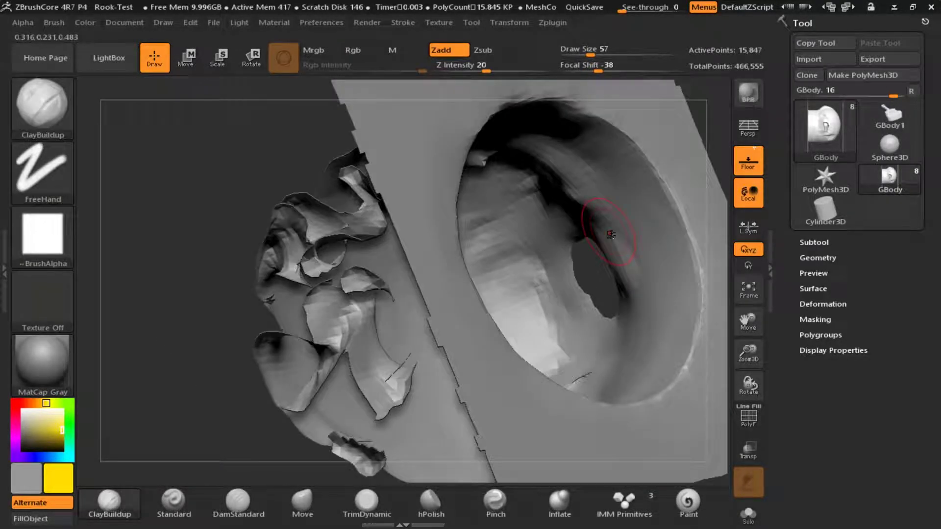
Smooth the rim of the opening and the creases on the floor of the sound hole cavity
shift+drag(601, 346, 560, 339)
right_drag(560, 339, 601, 419)
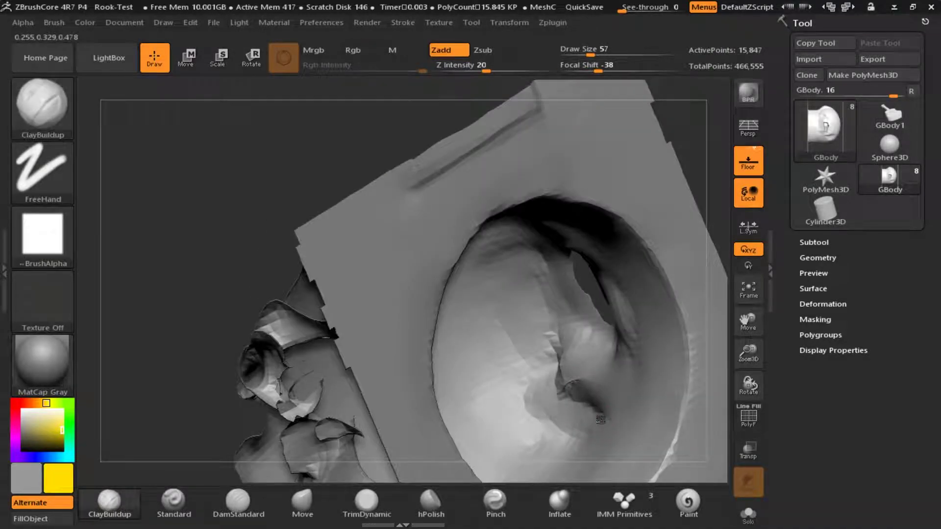
mouse_move(581, 340)
shift+mouse_down()
mouse_move(564, 421)
mouse_move(571, 336)
shift+mouse_up()
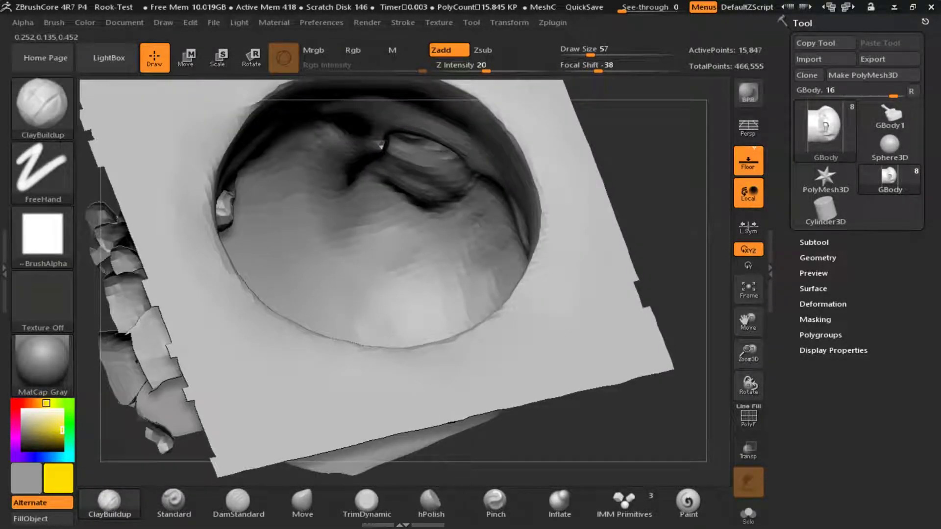
mouse_move(392, 188)
shift+mouse_down()
mouse_move(426, 151)
mouse_move(431, 162)
shift+mouse_up()
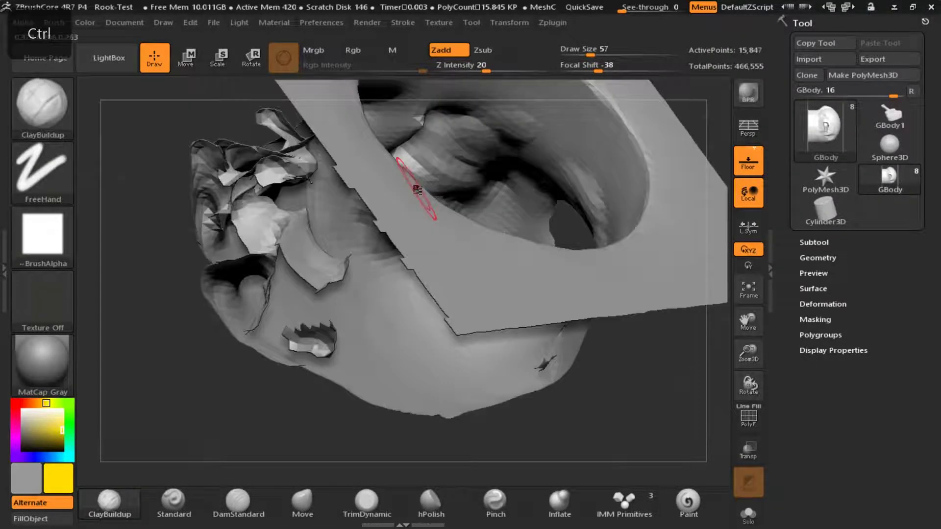
Add clay to the cavity's inner surface and rework the uneven area on its outer wall
alt+drag(417, 190, 429, 254)
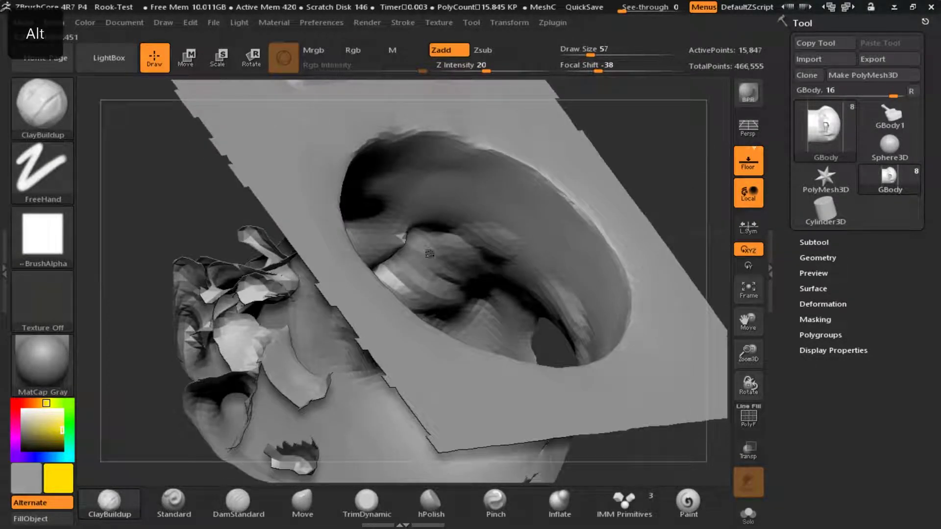
right_drag(429, 254, 425, 273)
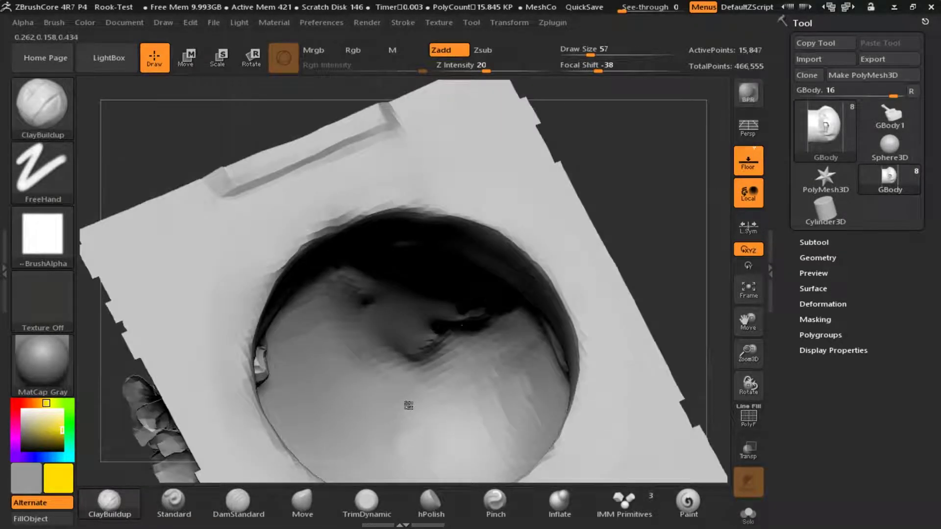
mouse_move(405, 405)
mouse_down()
mouse_move(505, 389)
mouse_move(422, 445)
mouse_up()
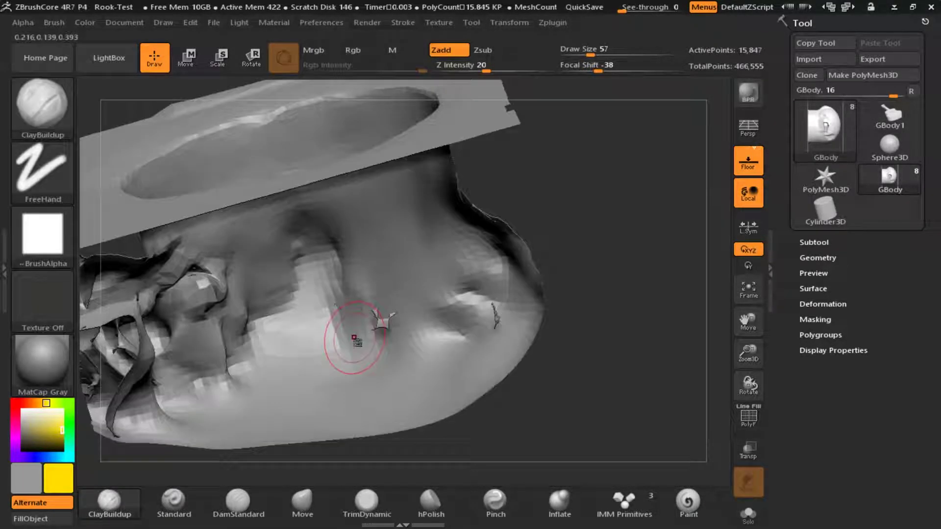
mouse_move(347, 385)
right_down()
mouse_move(305, 252)
mouse_move(214, 223)
right_up()
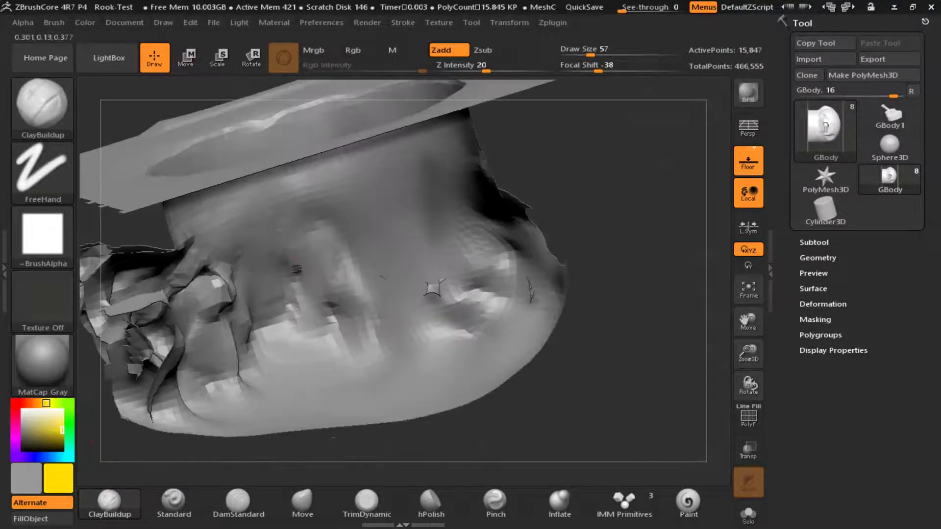
Undo the last smoothing stroke and smooth the torn patches and hole edges around the cavity's outer wall
mouse_move(311, 358)
shift+mouse_down()
mouse_move(343, 230)
mouse_move(435, 290)
shift+mouse_up()
key(ctrl+z)
mouse_move(618, 355)
mouse_down()
mouse_move(624, 396)
mouse_move(589, 369)
mouse_move(465, 178)
mouse_move(496, 384)
mouse_move(308, 270)
mouse_move(348, 265)
mouse_move(356, 251)
mouse_move(520, 337)
mouse_move(588, 353)
mouse_up()
mouse_move(275, 402)
mouse_down()
mouse_move(272, 295)
mouse_move(401, 189)
mouse_up()
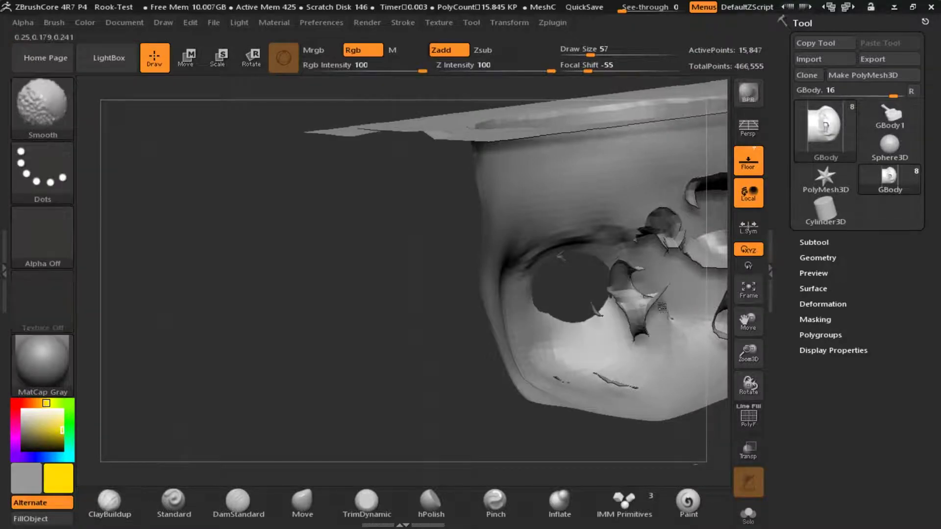
shift+drag(661, 306, 455, 216)
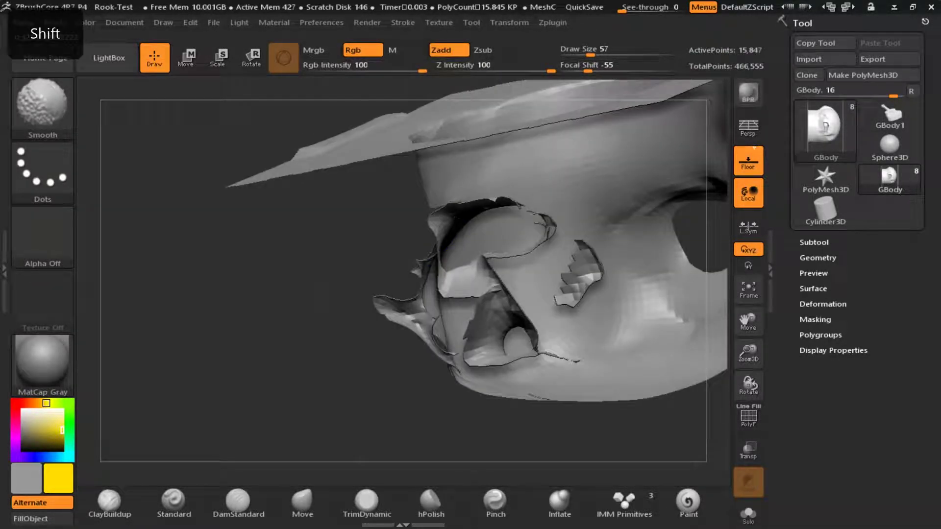
mouse_move(470, 318)
shift+mouse_down()
mouse_move(577, 280)
mouse_move(582, 304)
shift+mouse_up()
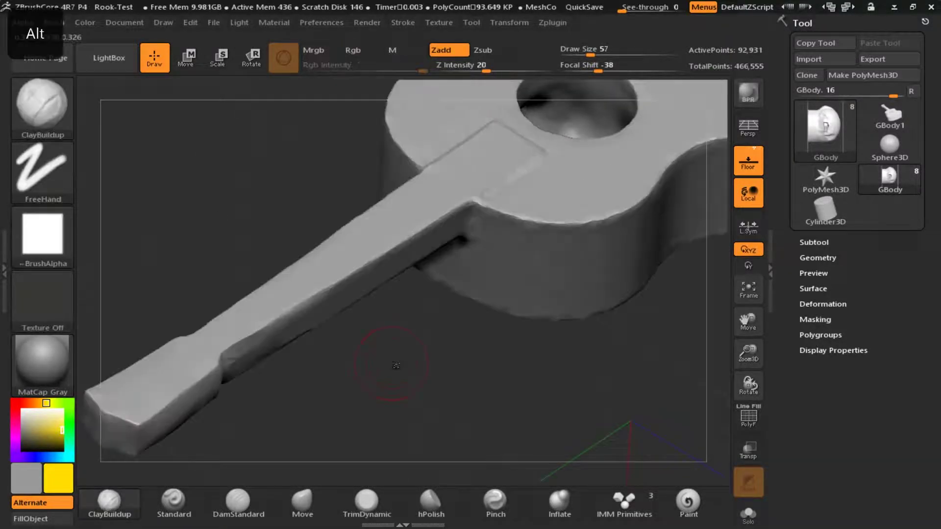
Add a cube subtool and move it up the subtool list to directly below GBody
drag(396, 365, 258, 303)
click(814, 243)
mouse_move(799, 264)
mouse_down()
mouse_move(799, 322)
mouse_move(799, 262)
mouse_up()
drag(801, 512, 802, 329)
click(869, 436)
click(355, 266)
ctrl+right_drag(355, 267, 421, 231)
drag(798, 94, 798, 211)
click(814, 221)
double_click(873, 371)
triple_click(873, 371)
drag(798, 178, 798, 91)
click(873, 371)
Resize the new cube with the gizmo and move it over the guitar body near the sound hole
key(w)
drag(229, 255, 309, 245)
drag(472, 294, 441, 323)
drag(572, 276, 515, 250)
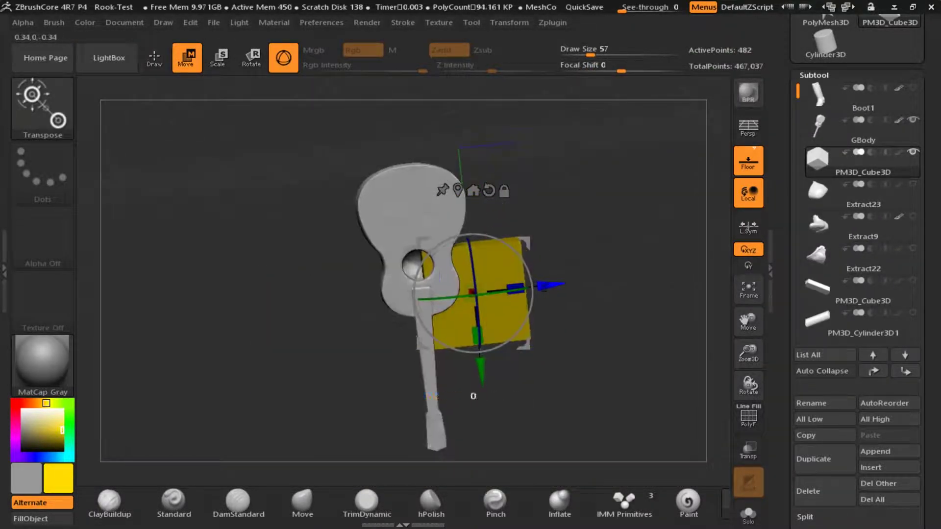
drag(549, 287, 494, 292)
drag(420, 377, 416, 346)
right_drag(415, 347, 519, 319)
drag(340, 260, 371, 262)
drag(406, 264, 445, 268)
Adjust the cube's width, height and depth so it sits inside the guitar body behind the sound hole
shift+right_drag(444, 304, 431, 353)
drag(360, 275, 379, 275)
drag(457, 352, 457, 311)
drag(413, 234, 408, 233)
right_drag(427, 297, 461, 245)
drag(451, 276, 450, 256)
drag(453, 312, 454, 355)
drag(529, 273, 446, 275)
mouse_move(253, 276)
mouse_down()
mouse_move(268, 276)
mouse_move(248, 220)
mouse_move(247, 264)
mouse_up()
Select the guitar body and merge the cube below it into GBody
alt+click(365, 273)
drag(789, 515, 789, 193)
click(811, 212)
click(814, 225)
click(711, 256)
Return to Draw mode and insert a Cylinder3D subtool directly below GBody
mouse_move(324, 268)
mouse_down()
mouse_move(274, 263)
mouse_move(319, 260)
mouse_move(284, 287)
mouse_move(258, 342)
mouse_move(278, 368)
mouse_up()
key(q)
mouse_move(788, 69)
mouse_down()
mouse_move(788, 518)
mouse_move(788, 347)
mouse_up()
click(873, 424)
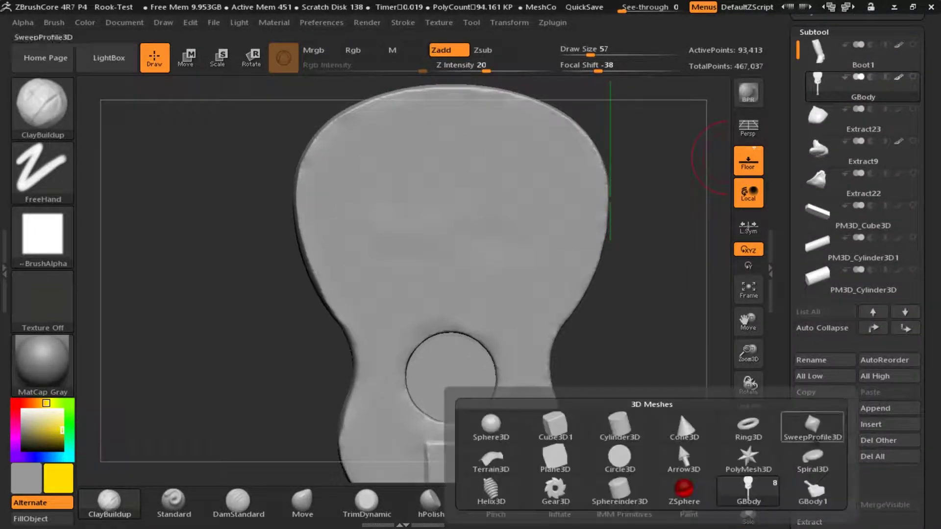
click(619, 430)
Try rotating the active subtool with the gizmo and undo the attempts
ctrl+right_drag(308, 353, 269, 273)
key(w)
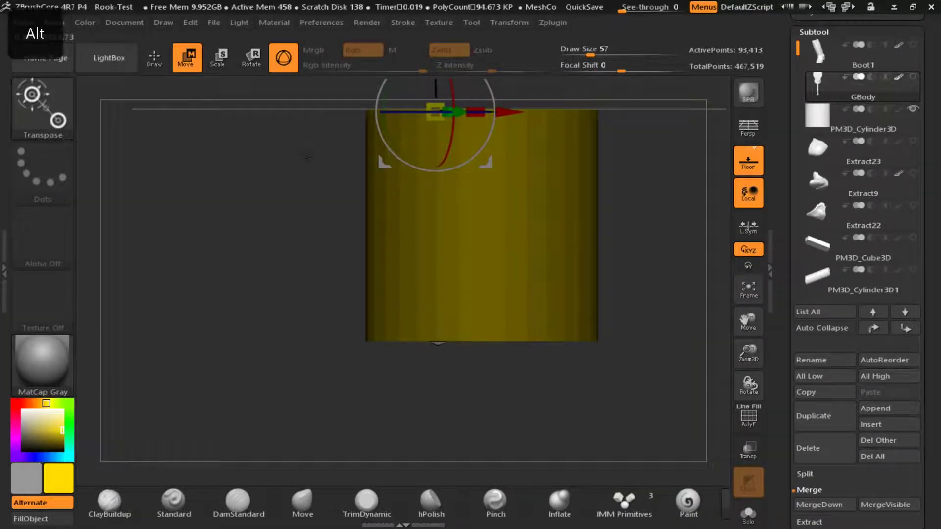
alt+right_drag(309, 156, 310, 238)
alt+click(432, 97)
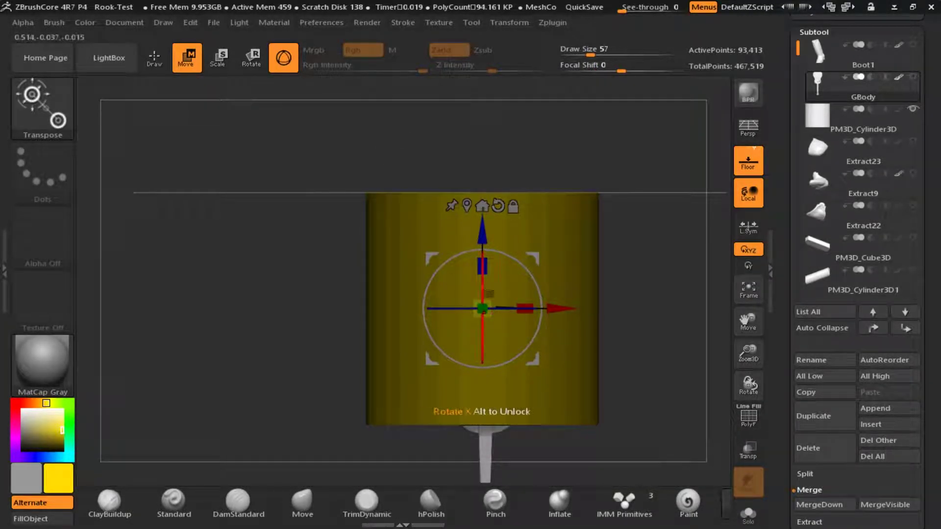
key(ctrl+z)
right_drag(290, 260, 293, 289)
drag(493, 274, 431, 333)
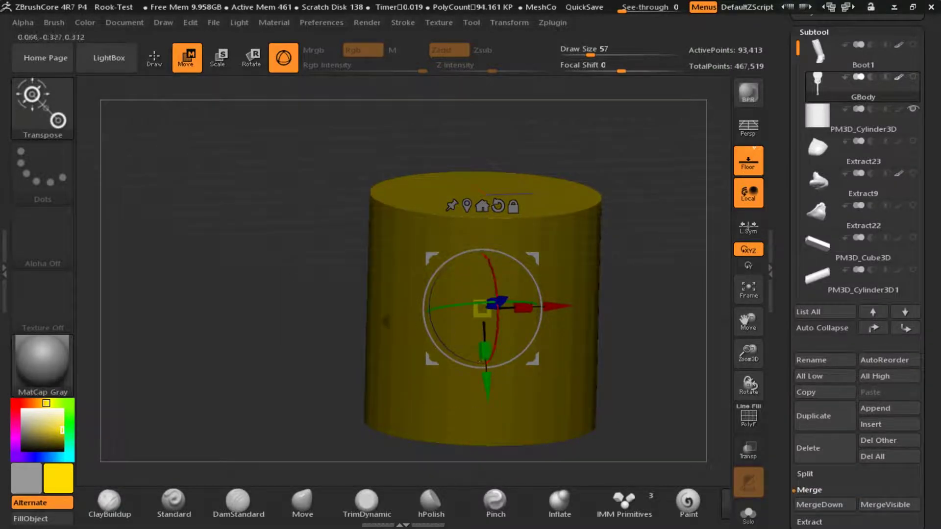
key(ctrl+z)
Try moving and uniformly scaling the active subtool with the gizmo, and undo the last two transforms
shift+right_drag(289, 314, 287, 303)
right_drag(330, 255, 318, 300)
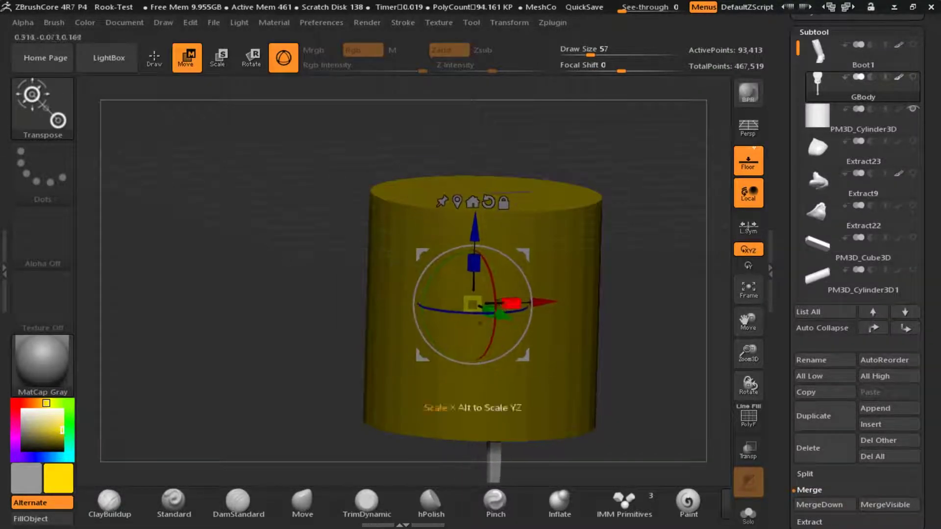
shift+right_drag(501, 309, 482, 392)
shift+right_drag(407, 329, 399, 311)
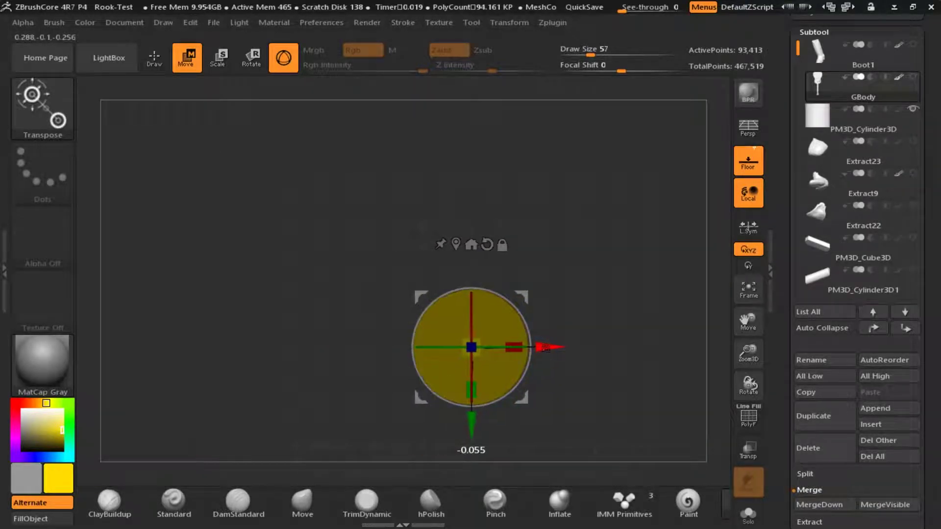
shift+right_drag(330, 320, 328, 275)
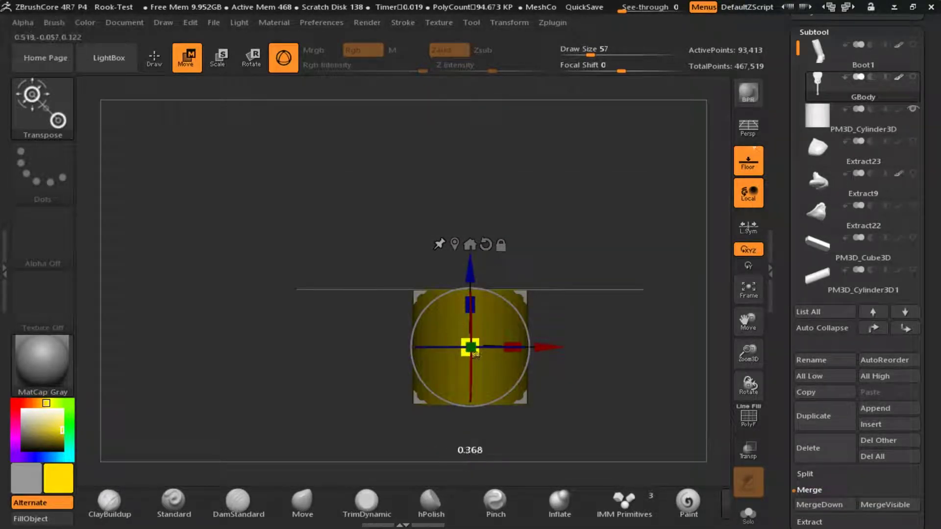
key(ctrl+z)
key(ctrl+z)
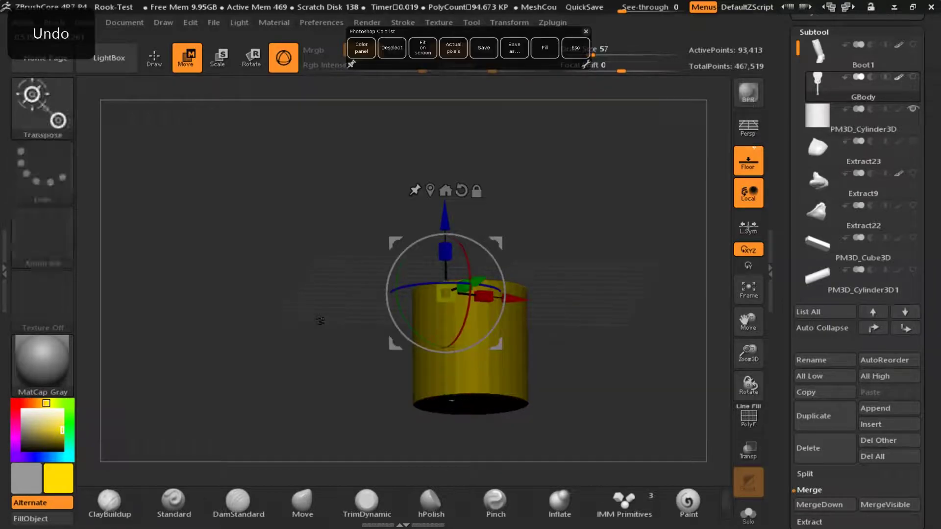
Show the old PM3D_Cylinder3D at the end of the subtool list and delete it
click(154, 57)
drag(798, 213, 798, 284)
click(913, 101)
drag(294, 286, 315, 372)
ctrl+right_drag(432, 273, 489, 319)
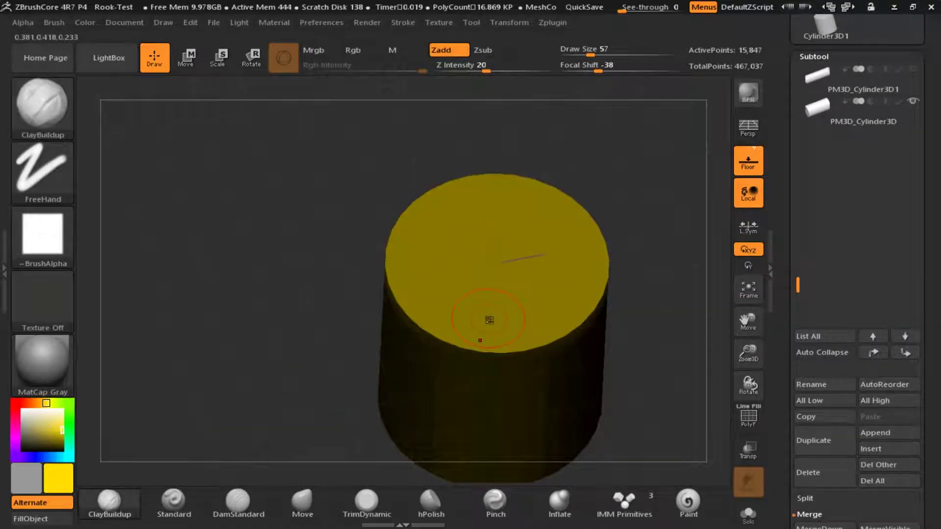
click(860, 114)
click(817, 473)
click(714, 507)
Restore GBody to the complete guitar by going back through its undo history
drag(792, 262, 792, 432)
drag(798, 502, 798, 260)
click(820, 327)
click(813, 309)
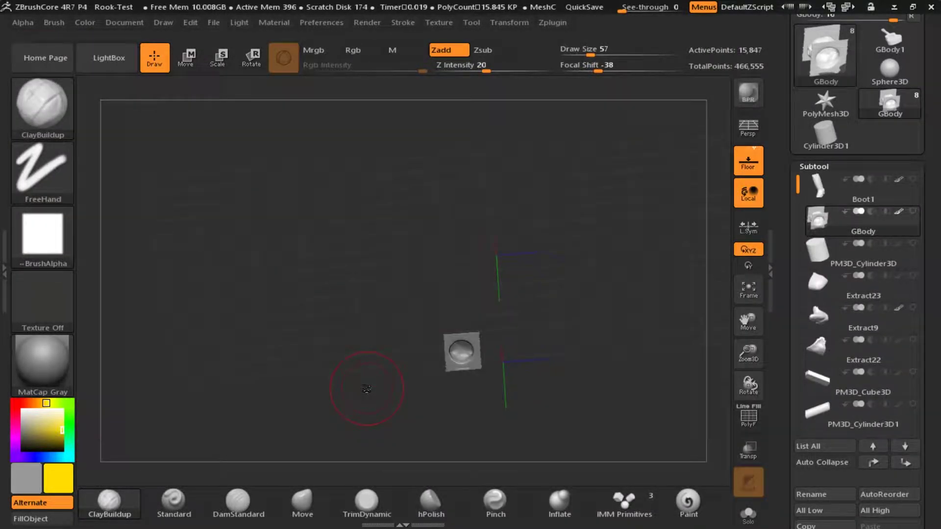
key(ctrl)
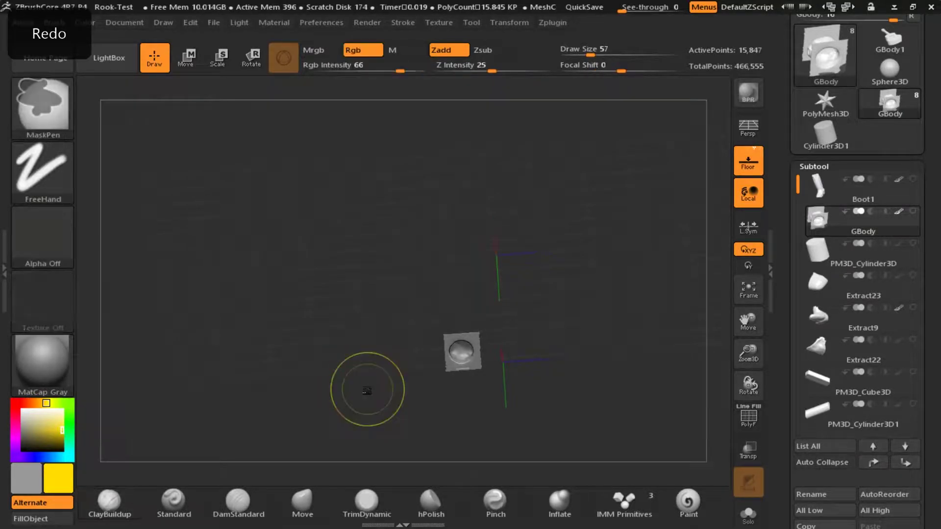
click(239, 23)
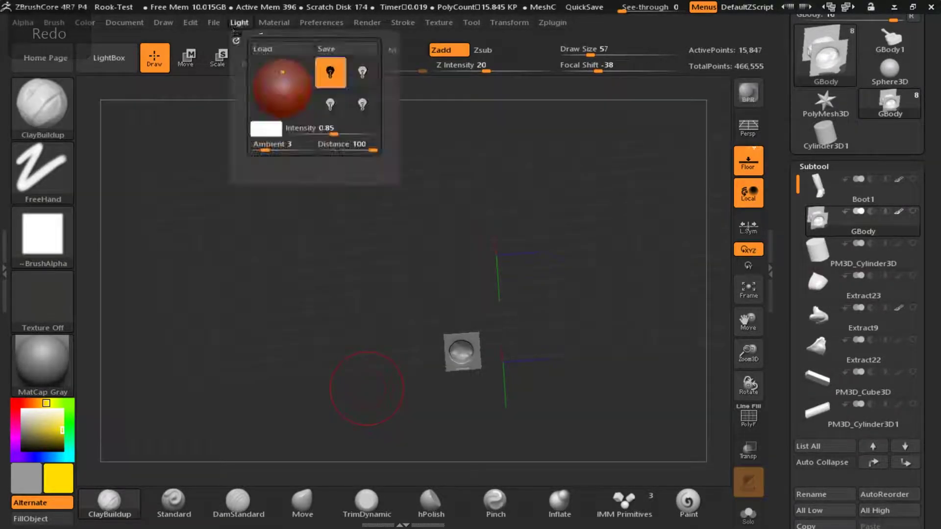
click(192, 23)
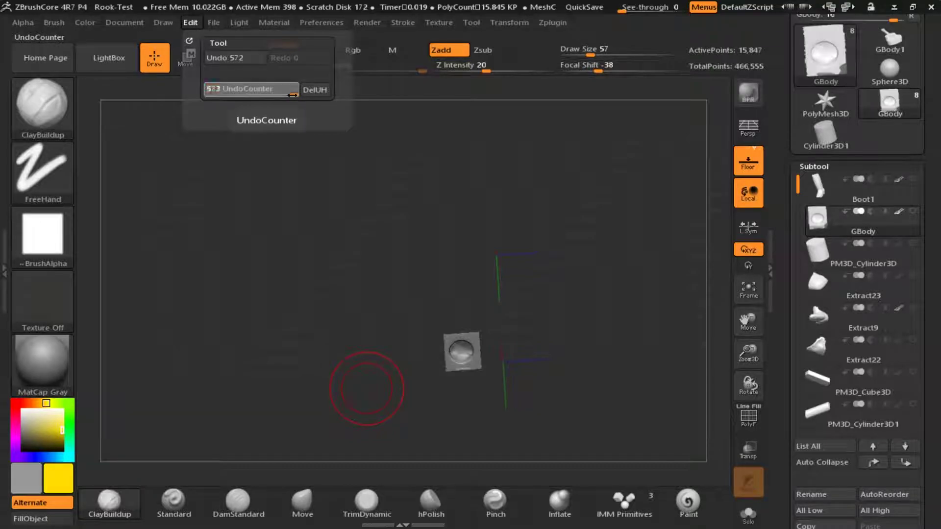
key(ctrl)
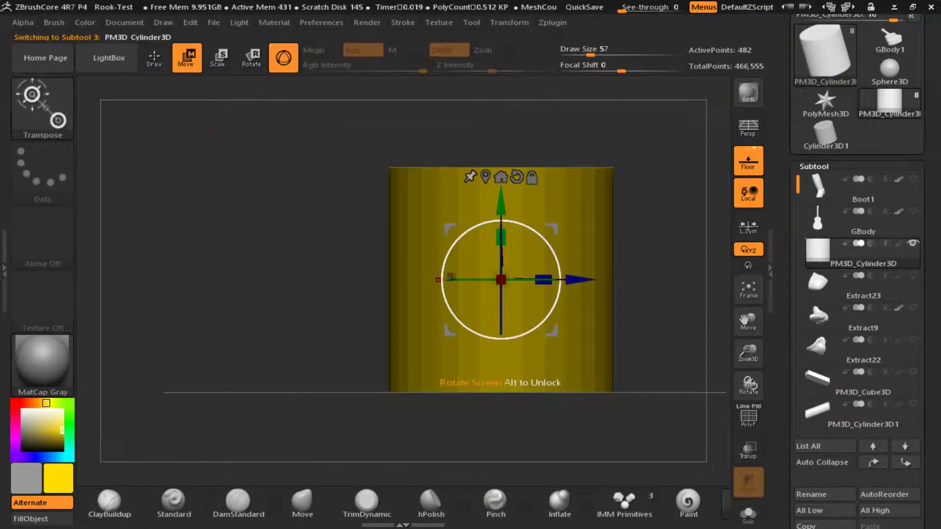
Show the guitar body, shrink the cylinder and rotate it so its round end faces the guitar's front
drag(632, 383, 561, 325)
click(913, 212)
drag(274, 338, 431, 343)
drag(501, 203, 501, 249)
key(ctrl+z)
drag(500, 202, 501, 233)
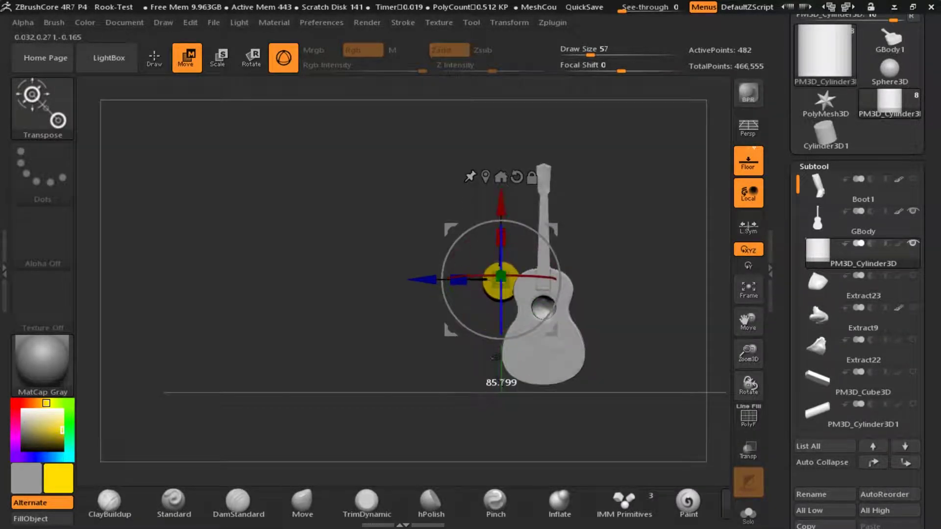
Move the cylinder sideways clear of the guitar and recentre the gizmo on it
ctrl+right_drag(528, 326, 479, 336)
mouse_move(412, 255)
mouse_down()
mouse_move(514, 255)
mouse_move(164, 255)
mouse_move(394, 255)
mouse_up()
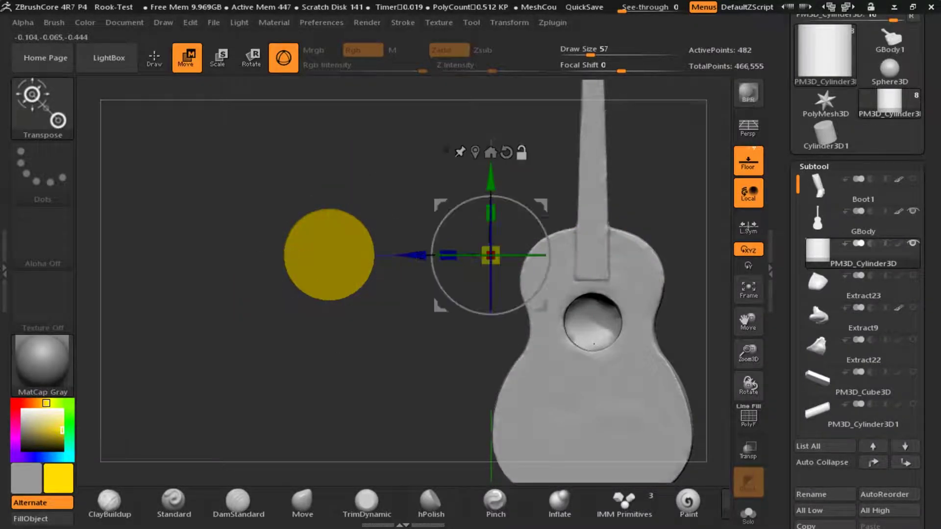
alt+drag(286, 255, 429, 255)
alt+drag(285, 282, 252, 282)
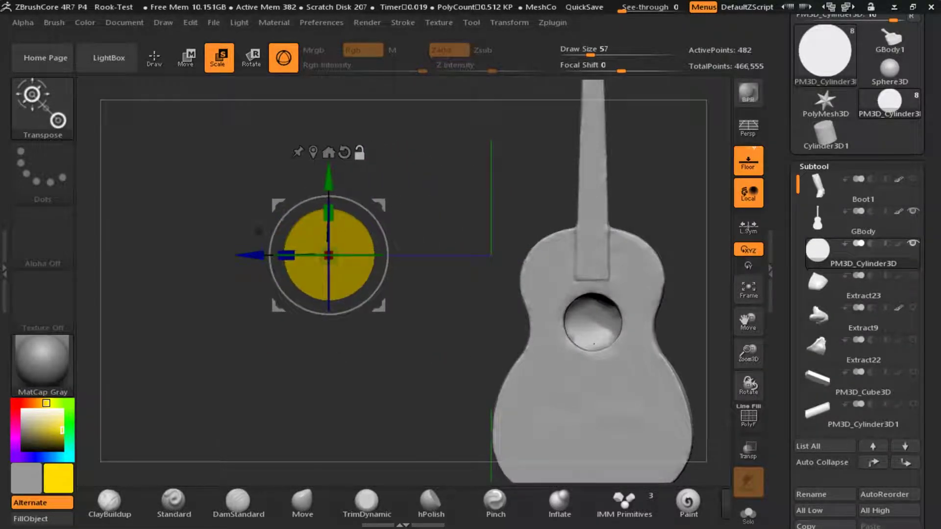
Append a Cube3D subtool and make it the active subtool
drag(798, 200, 798, 234)
drag(803, 479, 803, 397)
click(875, 462)
click(557, 424)
alt+click(473, 358)
Scale the cube down and position it inside the guitar body behind the sound hole
drag(490, 213, 491, 301)
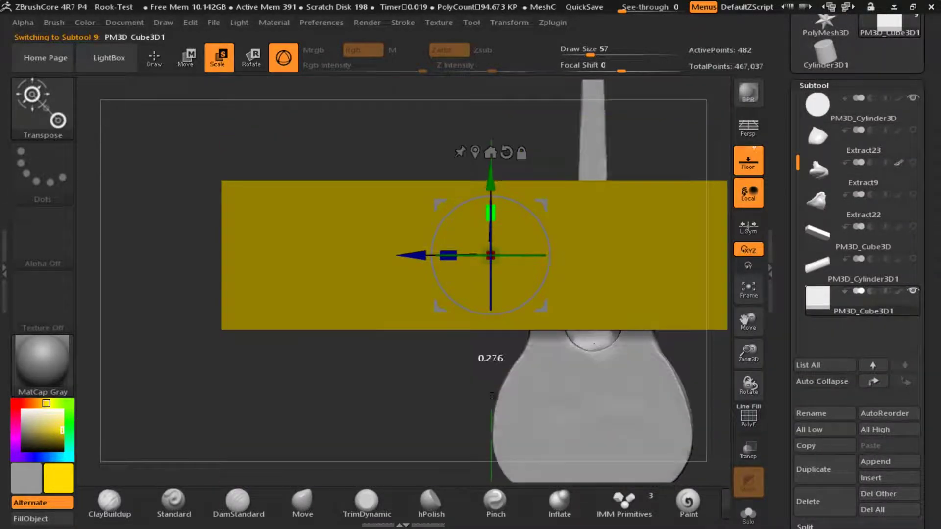
drag(491, 178, 490, 253)
drag(448, 329, 526, 330)
drag(414, 330, 513, 330)
drag(548, 329, 563, 336)
drag(566, 290, 366, 348)
Move the cube directly below GBody in the subtool list and merge it into GBody
click(873, 381)
click(809, 447)
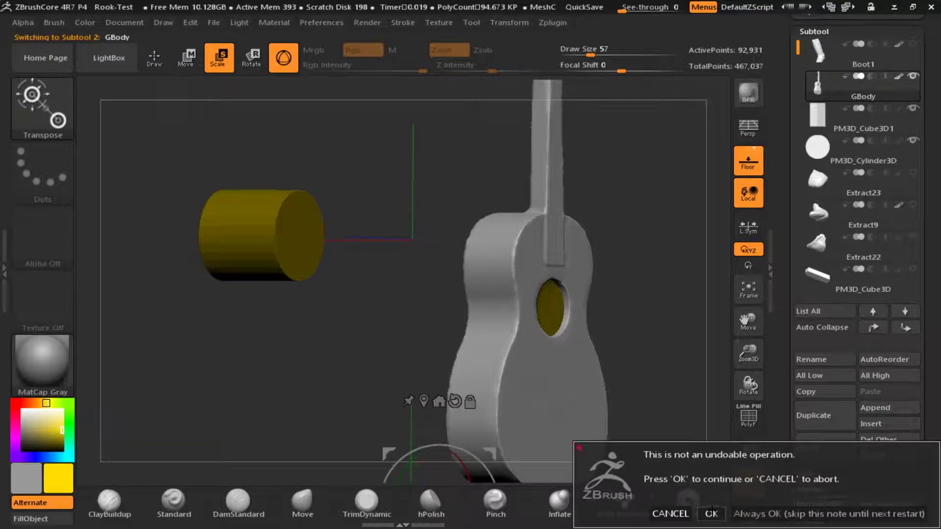
click(714, 513)
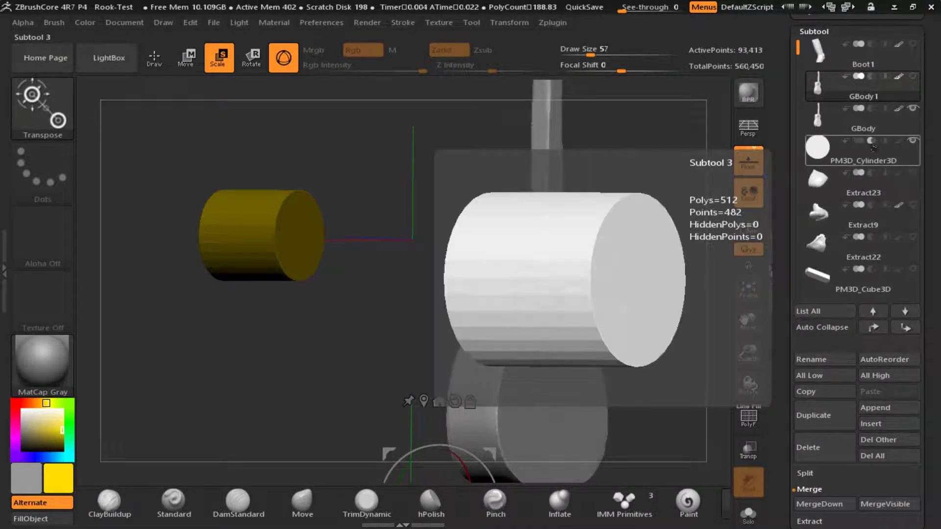
Set the cylinder subtool to subtraction mode and move it across to the guitar's sound hole
click(872, 142)
shift+drag(392, 239, 522, 228)
click(503, 132)
drag(394, 236, 576, 235)
right_drag(608, 274, 461, 295)
alt+right_drag(617, 329, 431, 382)
Centre the cylinder on the sound hole and scale it to match the opening
drag(485, 93, 470, 272)
drag(434, 292, 416, 273)
drag(465, 324, 490, 338)
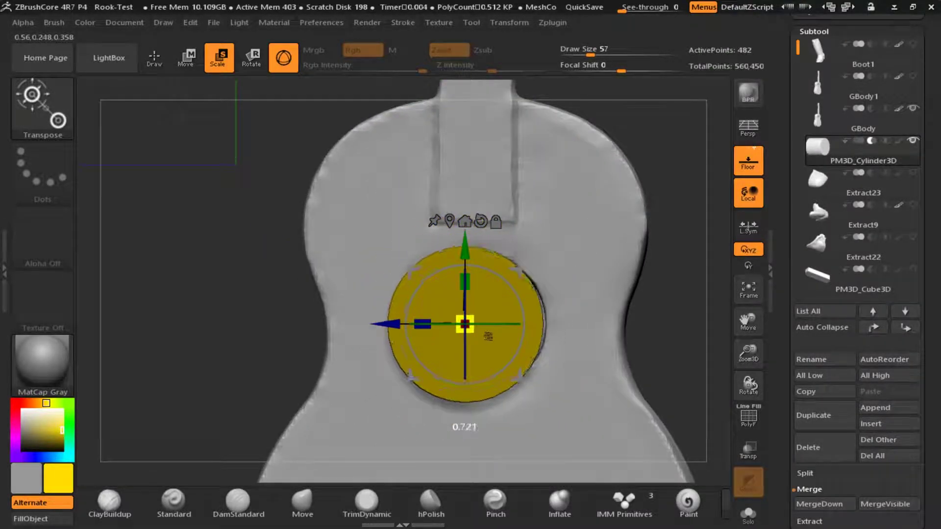
drag(386, 325, 396, 324)
Adjust the cylinder's depth so it fills the opening in the guitar's front face
right_drag(248, 310, 381, 314)
drag(394, 324, 426, 340)
drag(342, 334, 363, 338)
right_drag(294, 325, 266, 303)
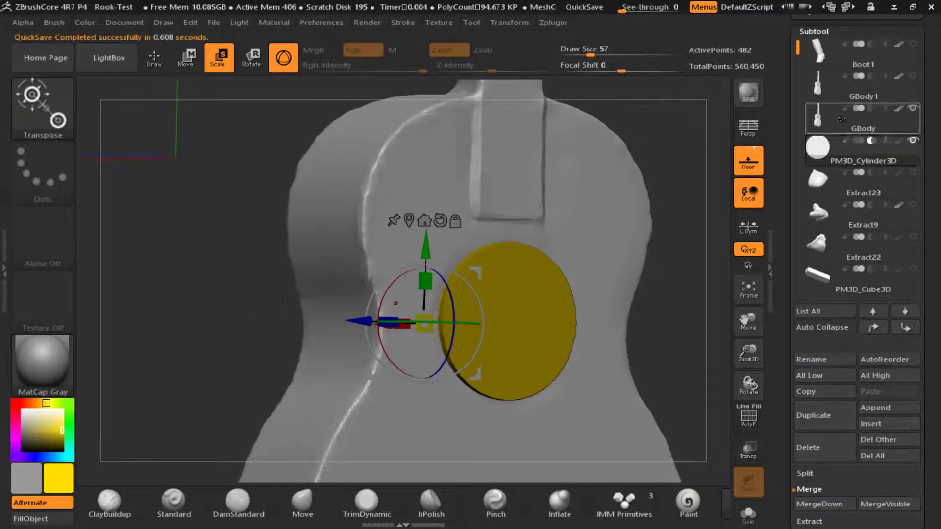
Merge the cylinder copy below GBody into the guitar body, and undo the last edit made after merging
drag(829, 343, 828, 321)
click(820, 481)
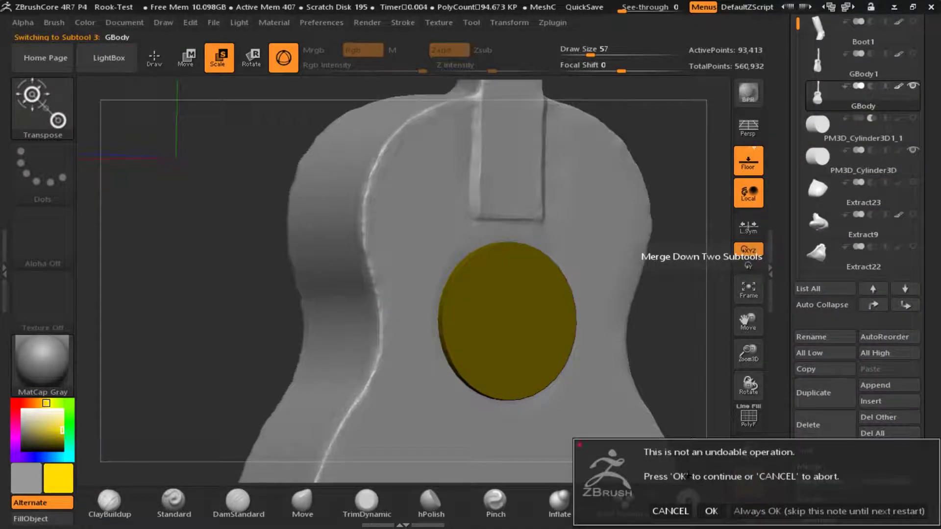
click(710, 511)
drag(196, 294, 247, 300)
drag(392, 336, 359, 336)
key(ctrl+z)
Set the remaining cylinder to intersection mode and toggle guitar and cylinder visibility to check the sound hole
click(885, 117)
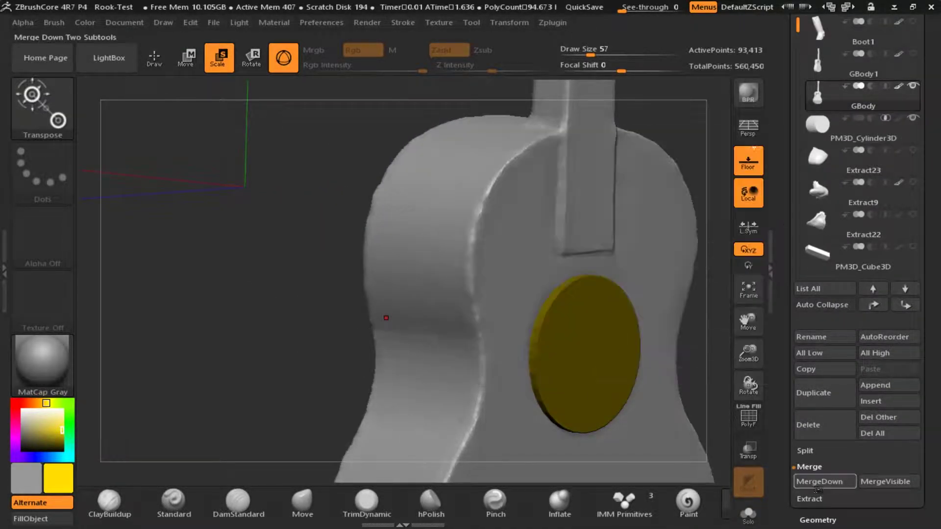
click(912, 85)
click(913, 86)
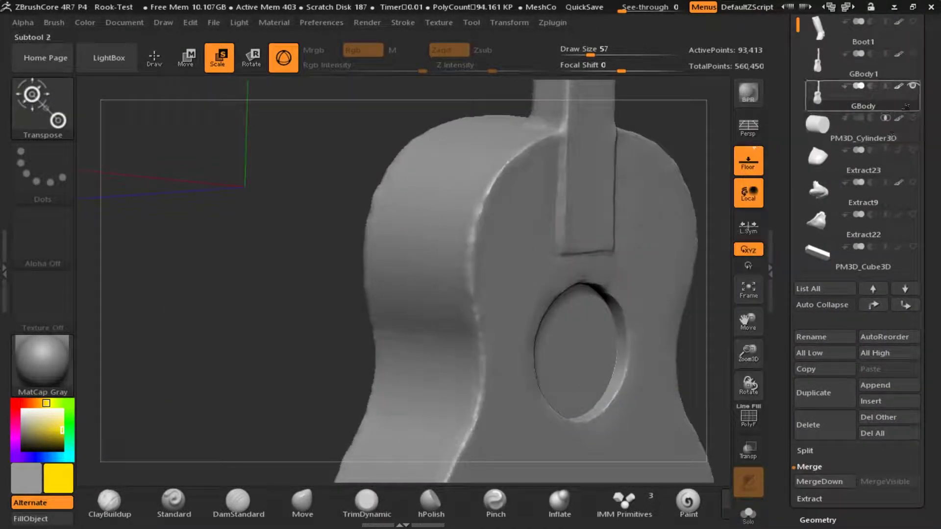
click(865, 128)
click(912, 117)
Check the boot's visibility beside the guitar and reselect GBody
click(863, 32)
click(913, 22)
drag(800, 20, 798, 122)
click(913, 186)
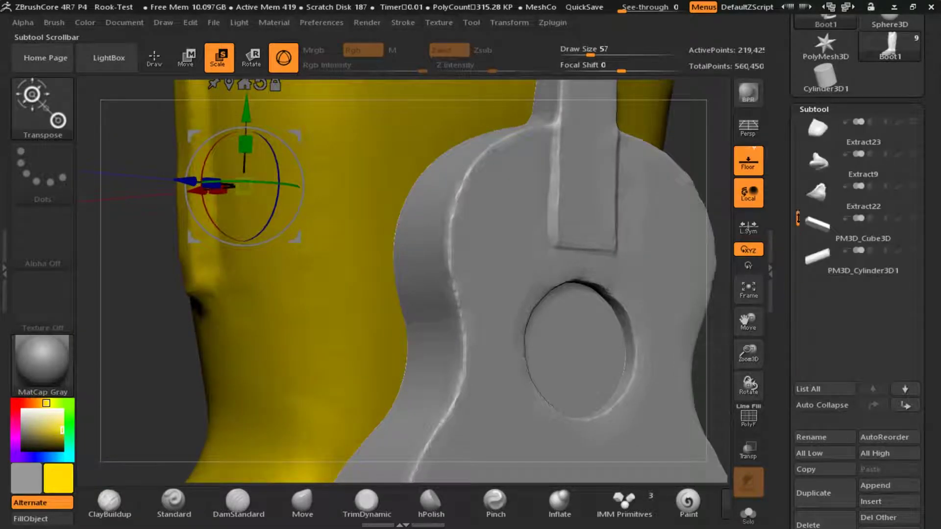
drag(797, 226, 797, 127)
click(865, 204)
drag(373, 309, 447, 317)
Show the cylinder, merge it down into GBody and remesh the combined guitar body
click(913, 218)
drag(800, 422, 800, 338)
click(809, 499)
click(637, 508)
drag(299, 304, 289, 326)
drag(328, 332, 363, 338)
Return to Draw mode and examine the guitar from the side, toggling the boot's visibility
alt+drag(275, 338, 265, 236)
click(912, 38)
mouse_move(225, 321)
mouse_down()
mouse_move(223, 279)
mouse_move(250, 248)
mouse_move(321, 319)
mouse_move(273, 315)
mouse_move(239, 283)
mouse_move(269, 309)
mouse_move(294, 308)
mouse_up()
key(q)
mouse_move(294, 309)
alt+mouse_down()
mouse_move(299, 264)
mouse_move(301, 294)
alt+mouse_up()
click(912, 37)
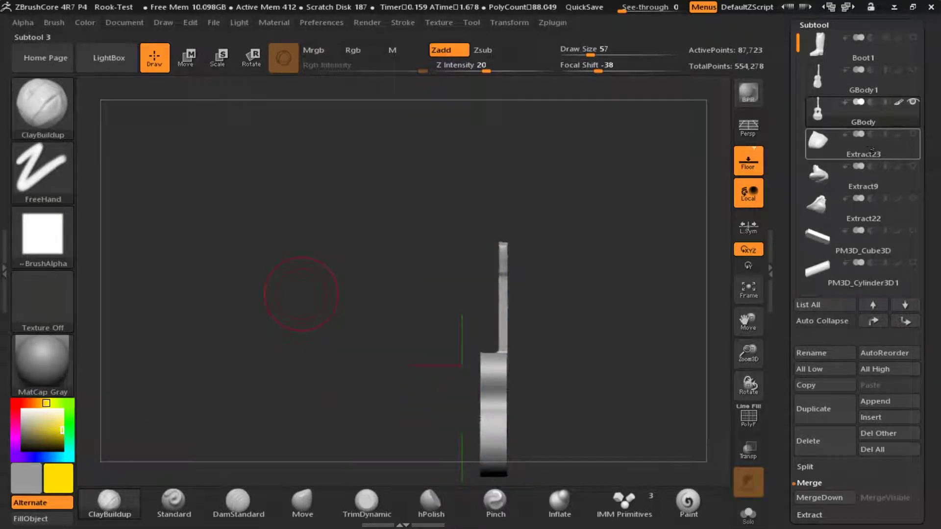
Move the spare guitar copy GBody1 to the end of the subtool list and delete it
click(833, 78)
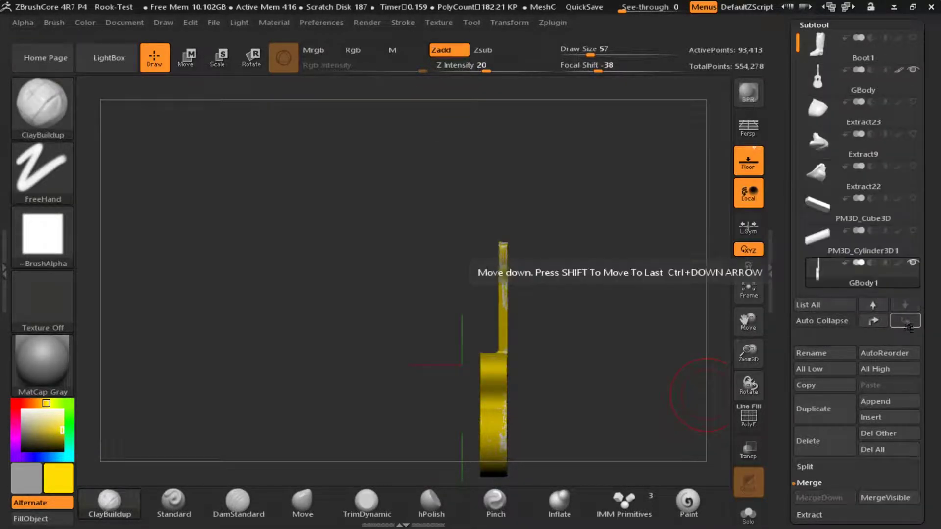
click(816, 442)
click(711, 488)
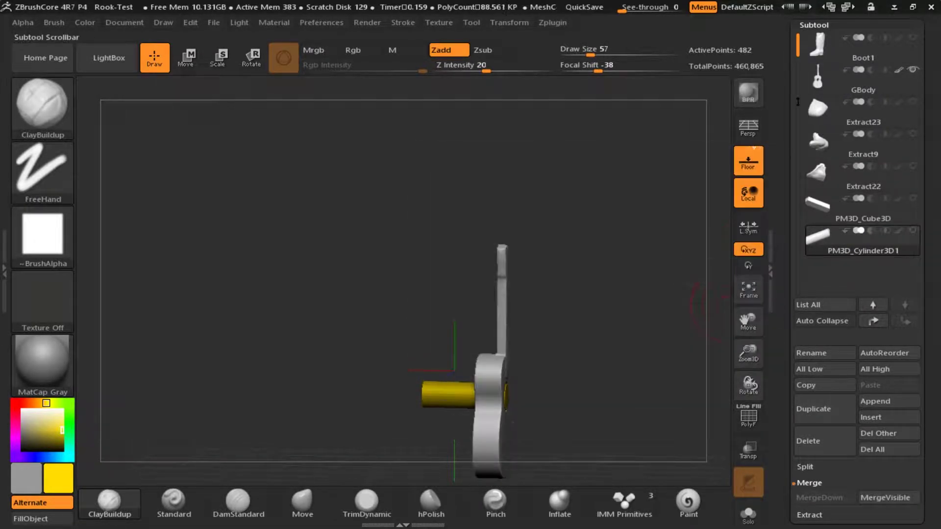
Move GBody to the top of the subtool list and Extract22 to directly below Boot1
click(833, 78)
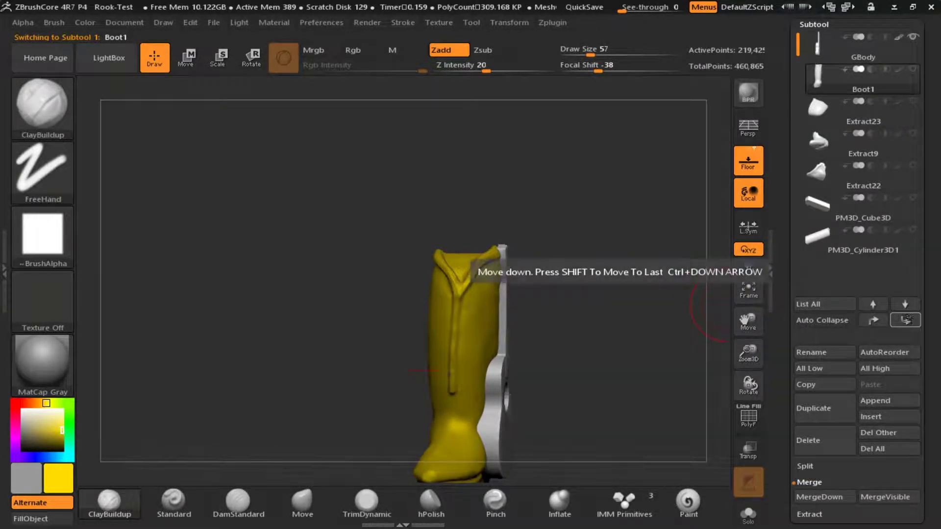
click(909, 143)
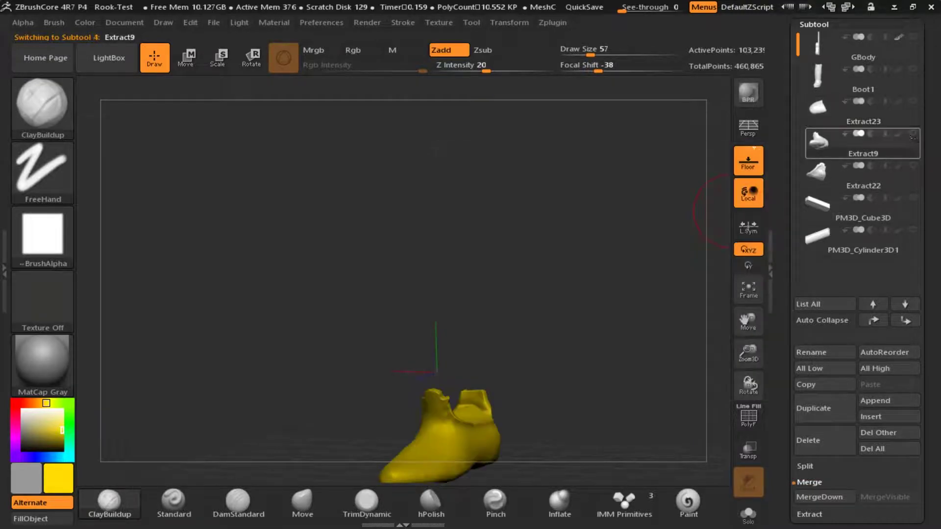
drag(380, 374, 368, 423)
alt+drag(368, 424, 367, 344)
click(878, 175)
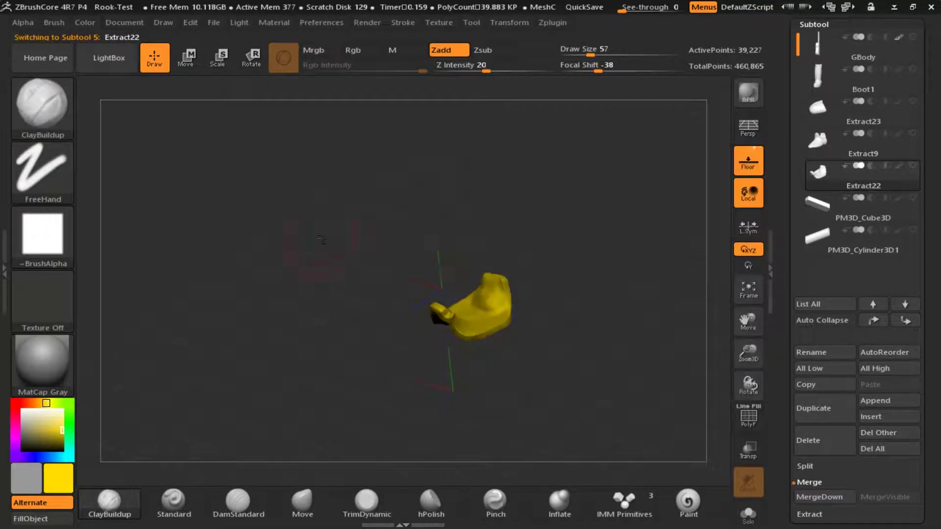
click(874, 321)
Merge the toe piece Extract23 down with the shoe piece Extract9
click(863, 78)
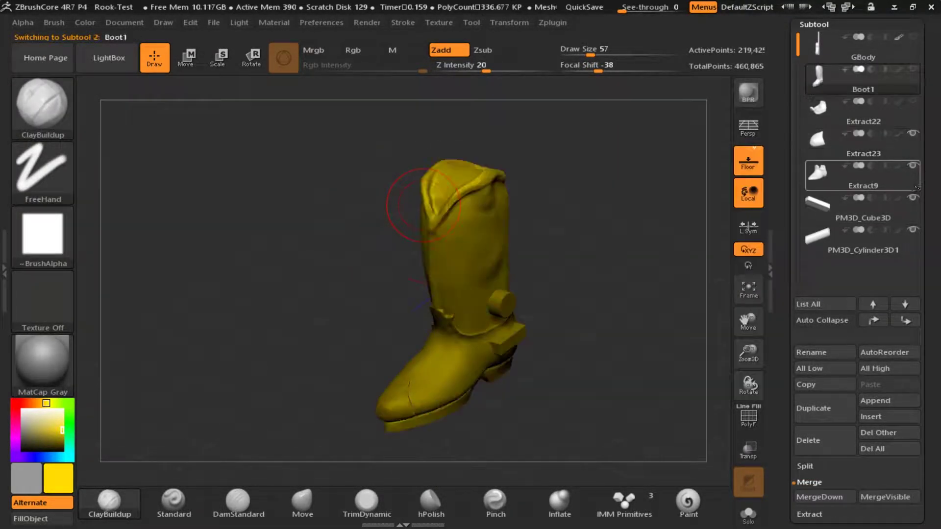
click(911, 143)
mouse_move(296, 274)
mouse_down()
mouse_move(393, 289)
mouse_move(299, 274)
mouse_up()
drag(816, 506, 816, 460)
click(813, 451)
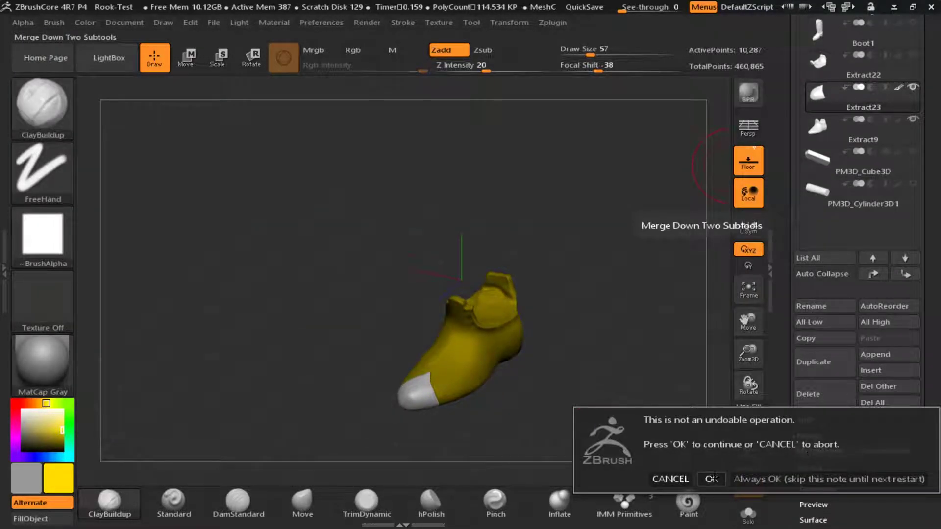
click(711, 479)
Duplicate Boot1 and Extract23, place Boot1 directly above the Extract23 copy and set that copy to subtract
drag(831, 216, 831, 267)
click(834, 85)
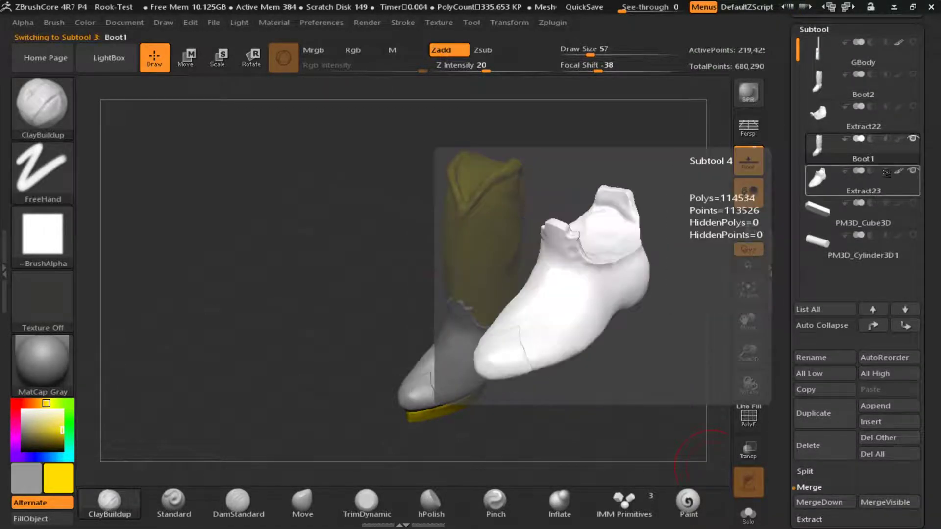
drag(809, 507, 809, 472)
click(830, 147)
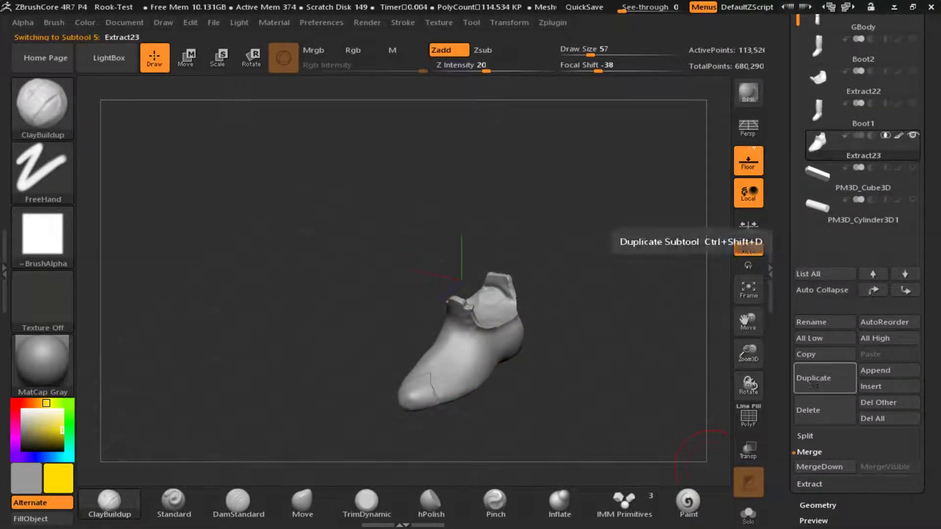
click(818, 110)
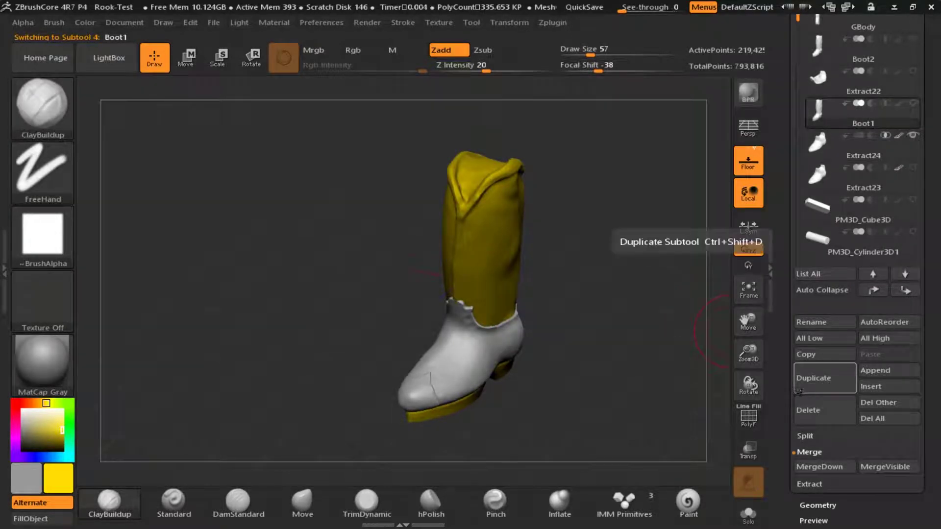
Merge Boot1 down with the subtractive Extract24 and remesh it to cut the shoe shape out of the boot
click(820, 466)
click(707, 498)
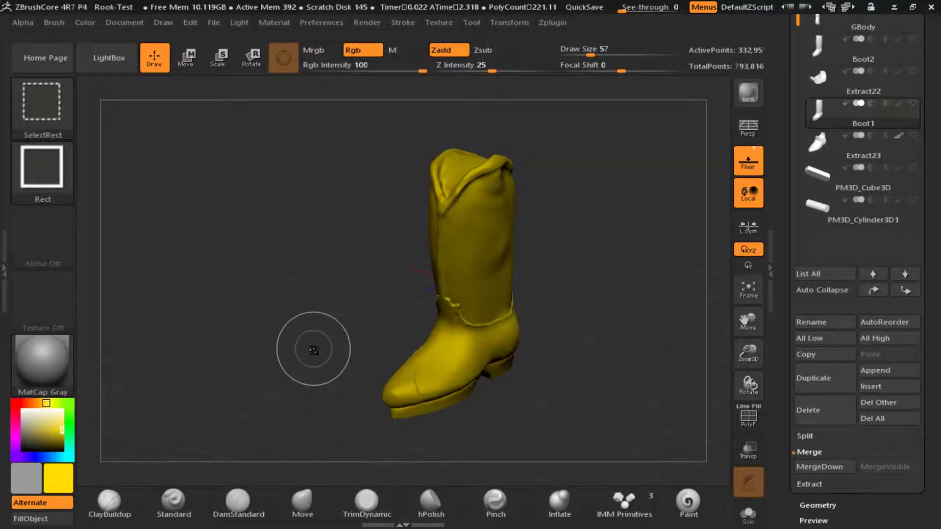
key(ctrl+z)
drag(286, 267, 271, 247)
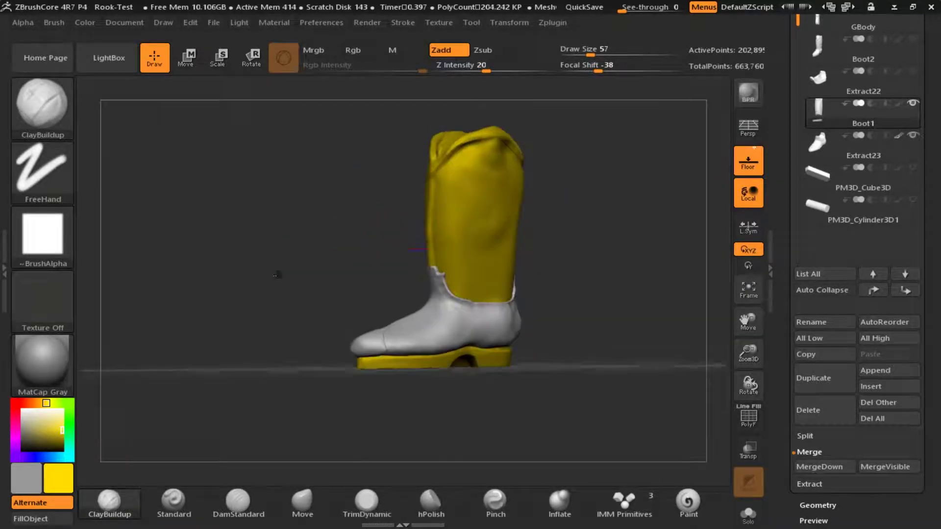
Move the cut Boot1 to the end of the subtool list and delete it
click(833, 83)
click(853, 115)
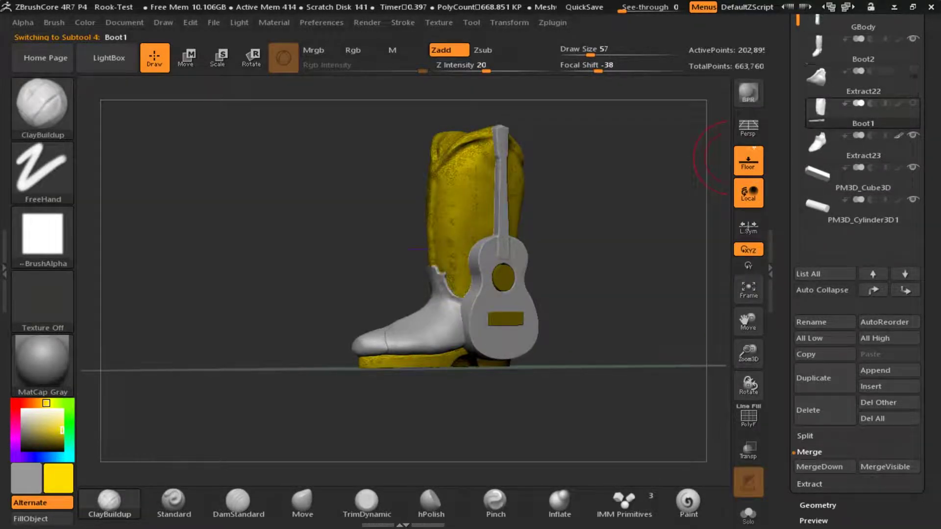
drag(913, 38, 913, 136)
click(853, 211)
click(853, 115)
click(808, 410)
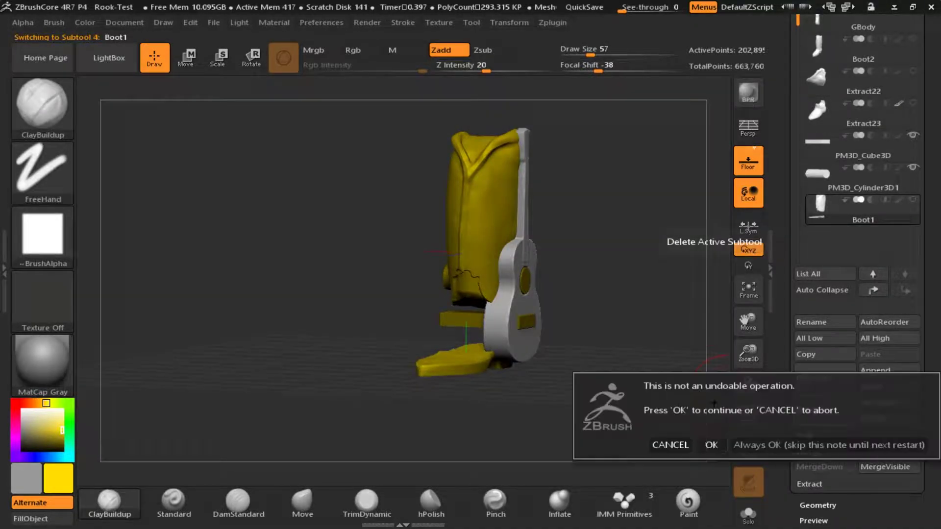
click(707, 445)
Merge the boot trim Extract22 down with the shoe piece Extract23
click(863, 169)
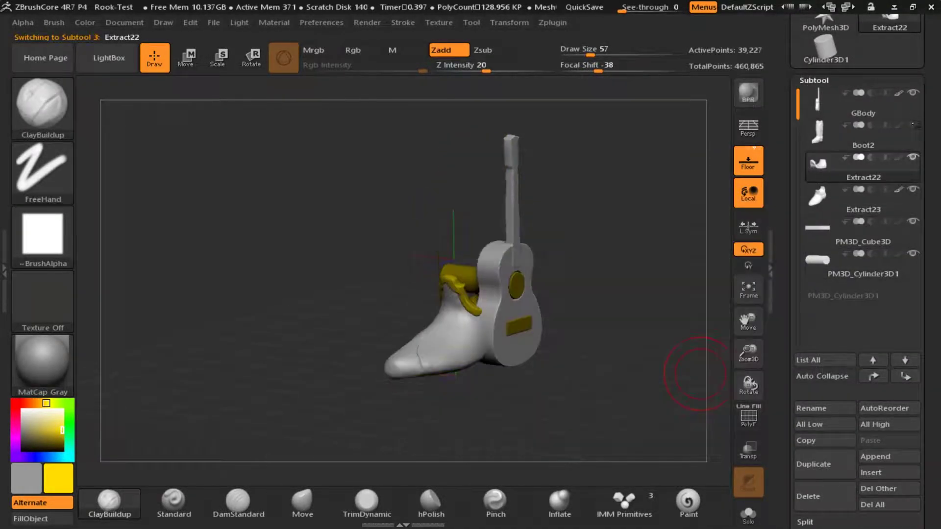
click(813, 485)
click(711, 514)
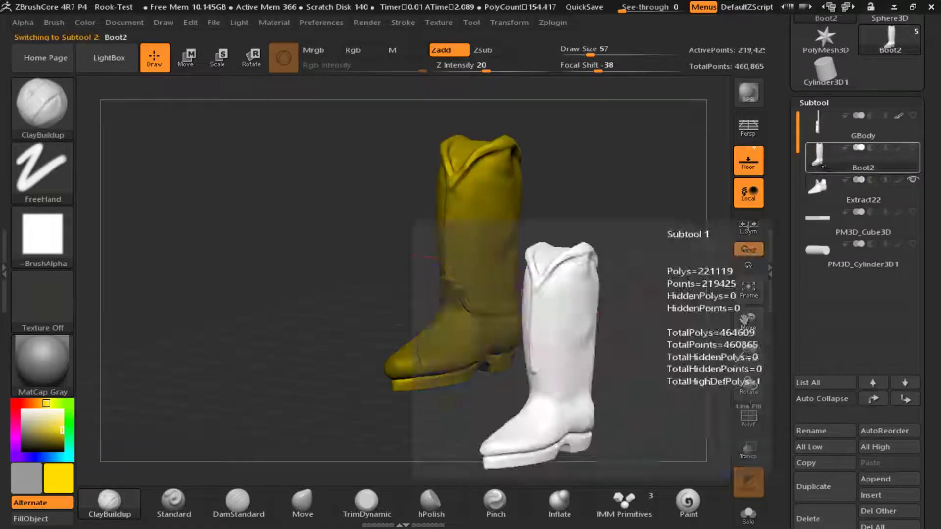
Try to cut the shoe out of a Boot2 copy by merging it with a subtractive Extract22 and remeshing, and undo the remesh
click(905, 379)
scroll(889, 291, down, 3)
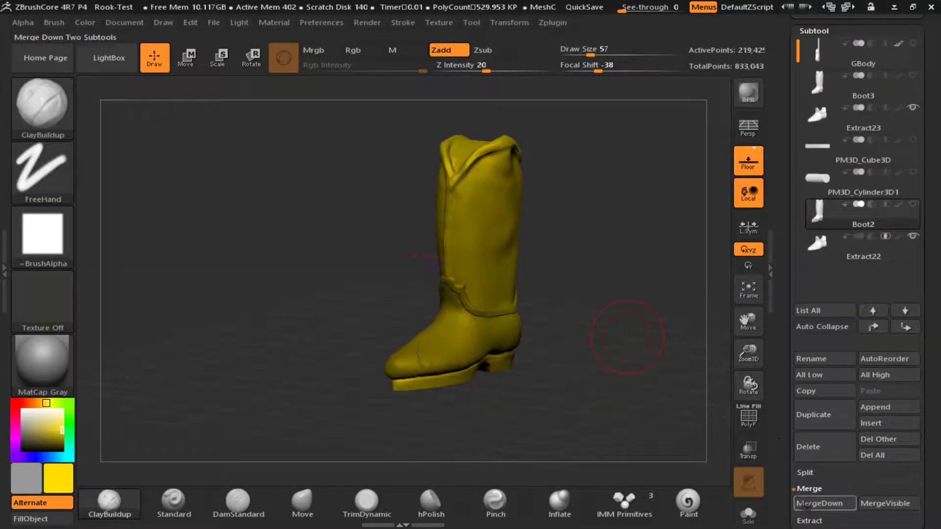
click(812, 503)
click(711, 513)
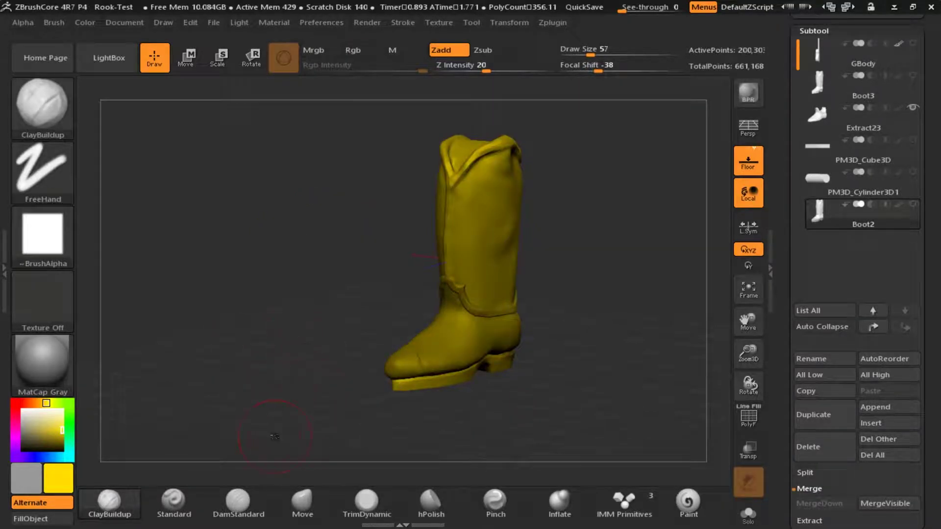
key(ctrl+z)
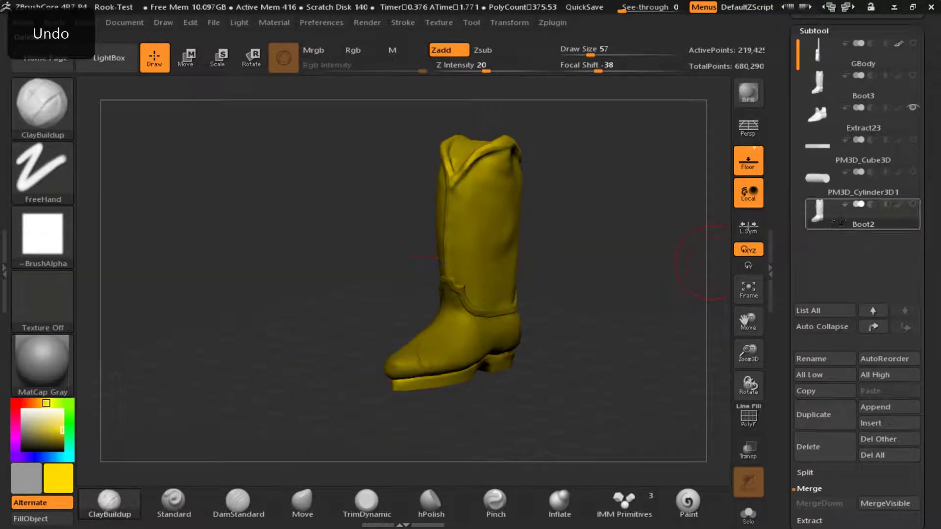
Duplicate the boot again and place Boot3 at the end of the subtool list, above an Extract23 copy set to subtract
click(808, 414)
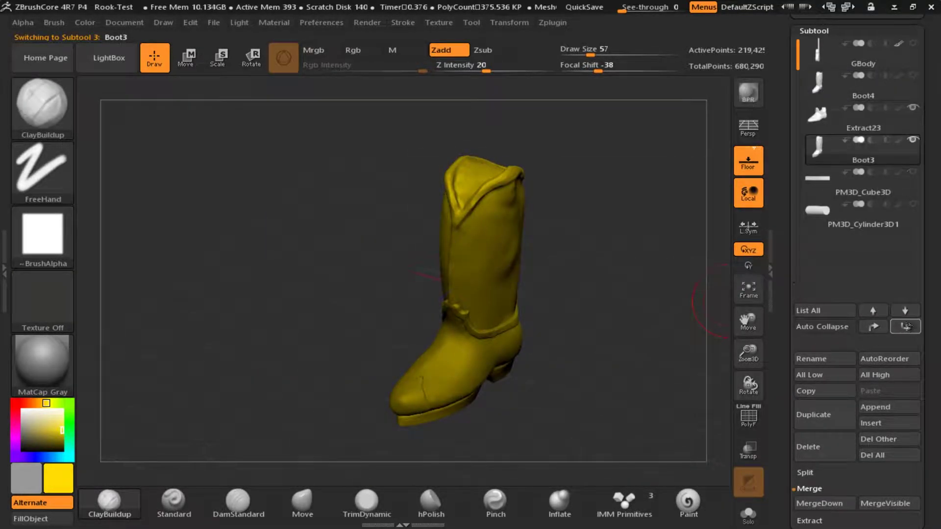
click(906, 327)
shift+click(906, 327)
click(886, 237)
click(876, 220)
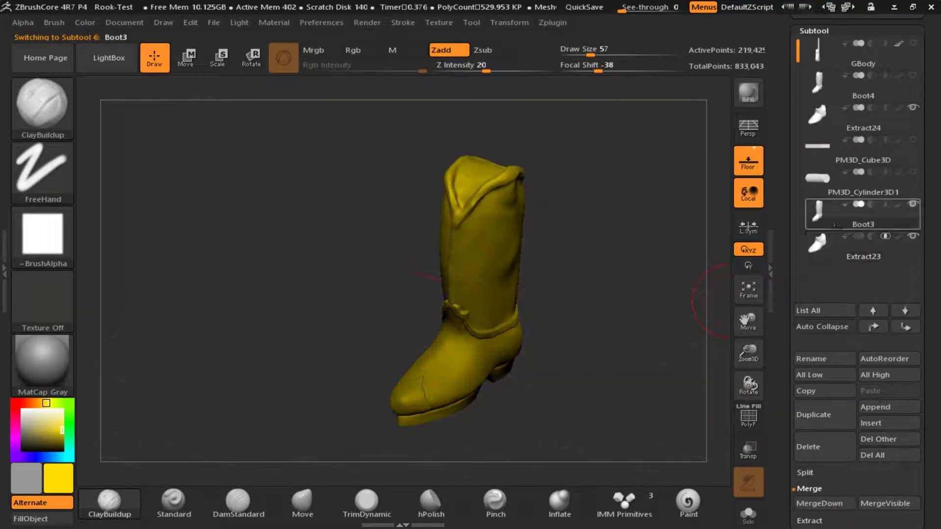
Merge Boot3 down with the subtractive Extract23, remesh it and delete the merged Boot3
click(810, 503)
click(711, 513)
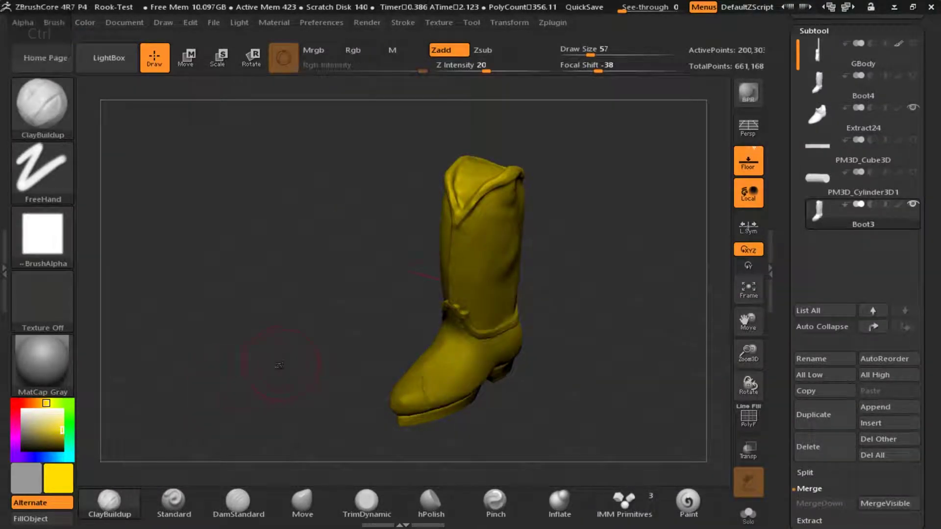
click(825, 447)
click(612, 479)
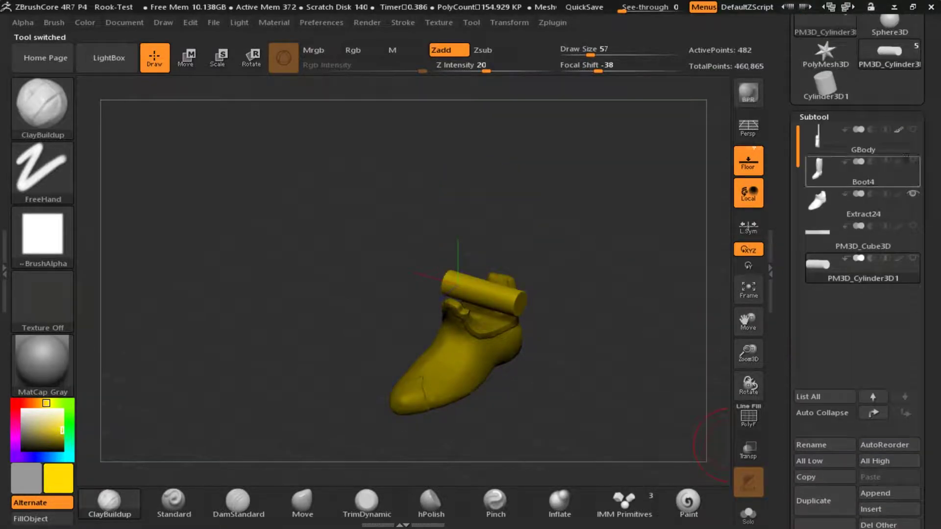
Select Extract24, show GBody and Boot4, and examine the boot and guitar together
click(863, 203)
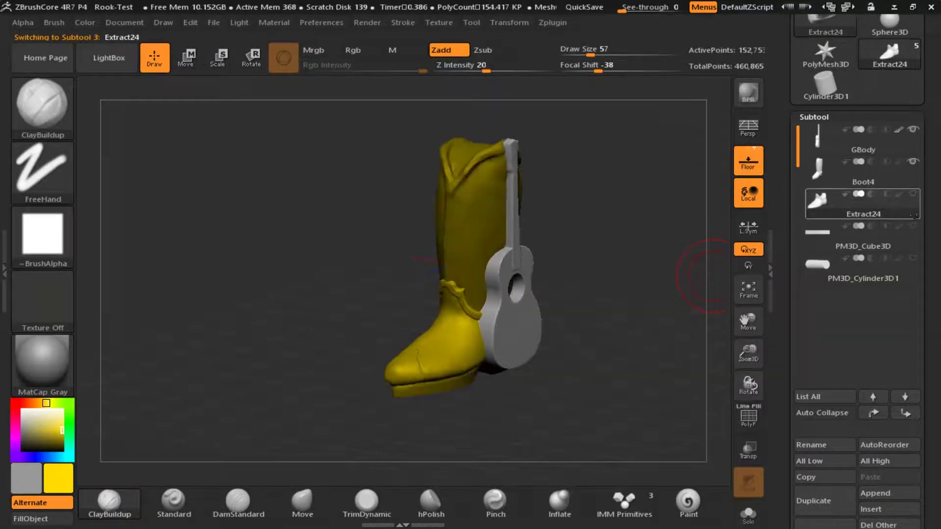
drag(613, 221, 296, 381)
key(ctrl)
key(ctrl+z)
Open the DynaMesh geometry settings for Extract24
drag(791, 363, 791, 255)
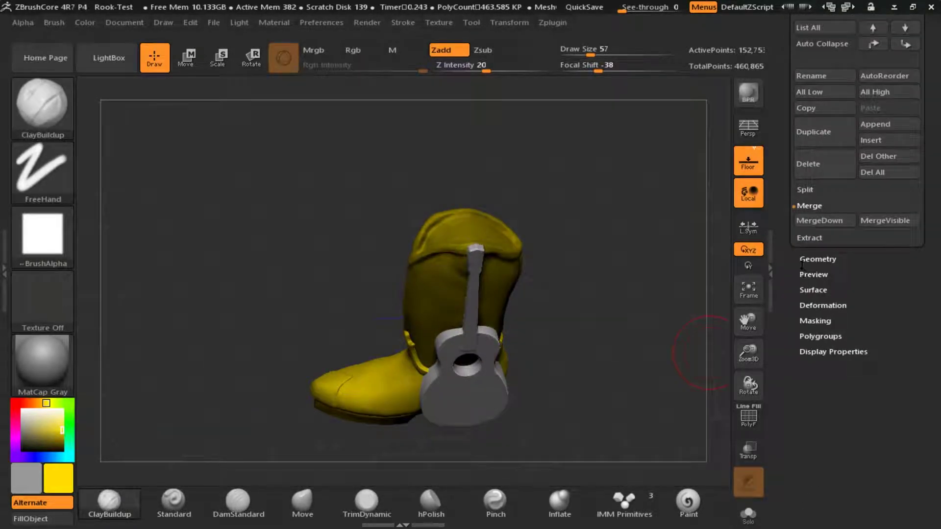
click(815, 259)
click(815, 371)
click(811, 403)
drag(791, 313, 790, 415)
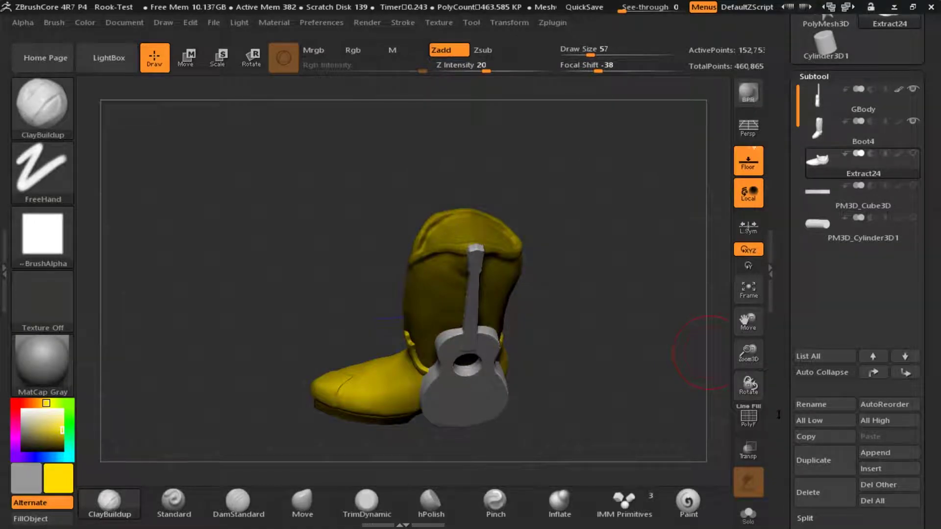
Duplicate Boot4 and Extract24, move Boot4 and Extract24 to the end of the subtool list, and set Extract24 to subtract
click(818, 129)
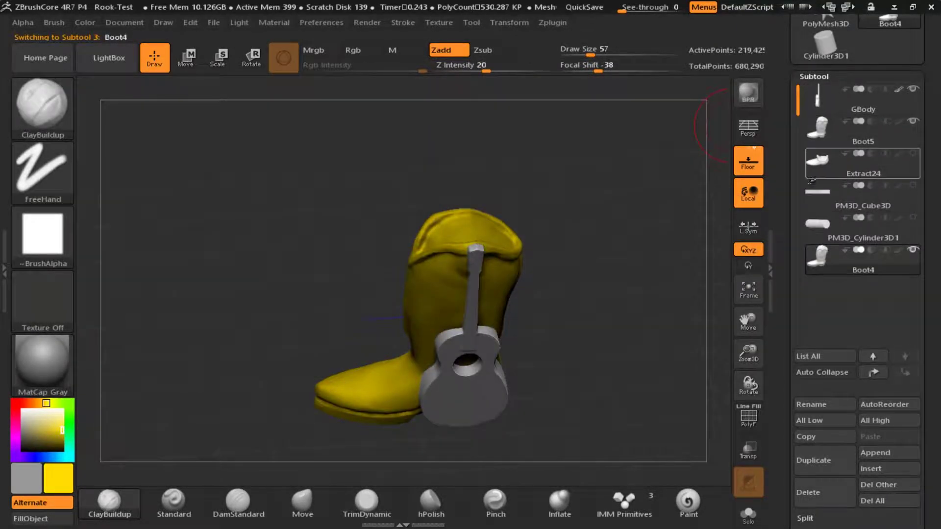
click(820, 163)
click(904, 373)
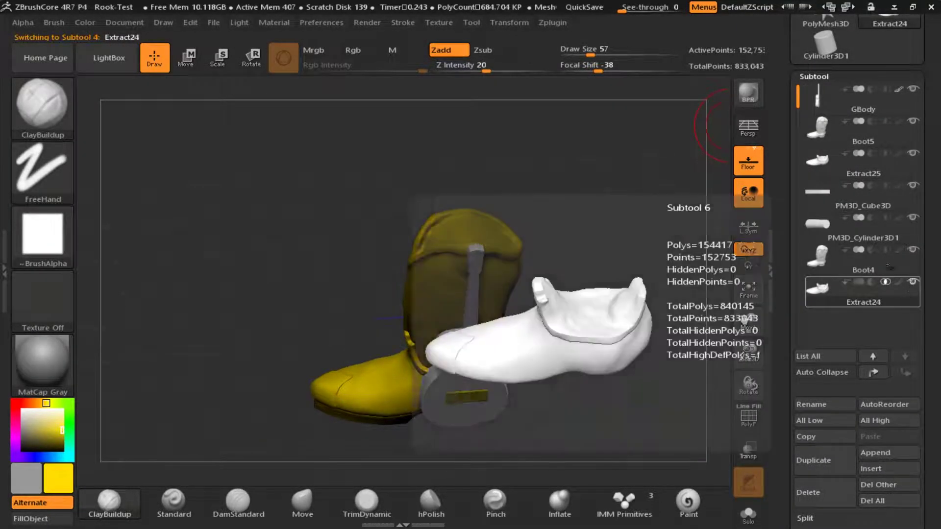
click(913, 250)
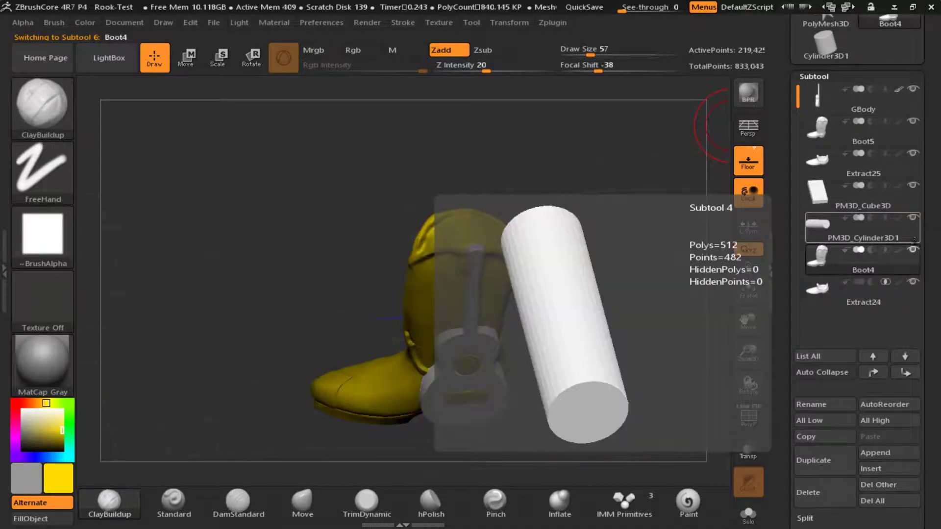
Merge Boot4 down with the subtractive Extract24 and remesh it to cut the shoe shape out of the boot
click(914, 156)
drag(927, 372, 927, 169)
click(820, 345)
click(650, 372)
ctrl+drag(655, 304, 655, 349)
Show Extract25 and GBody with the cut Boot4 and examine how the parts fit from several sides
drag(572, 353, 595, 319)
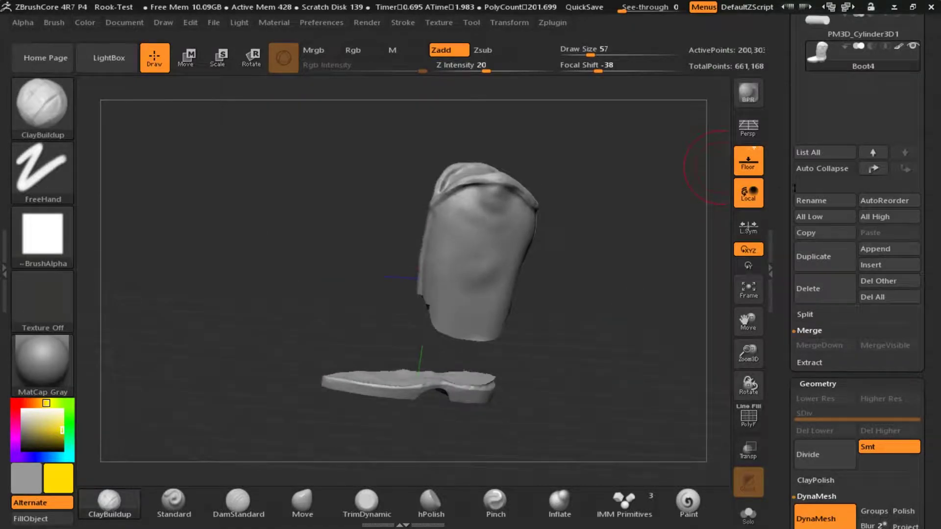
drag(927, 123, 927, 384)
click(912, 211)
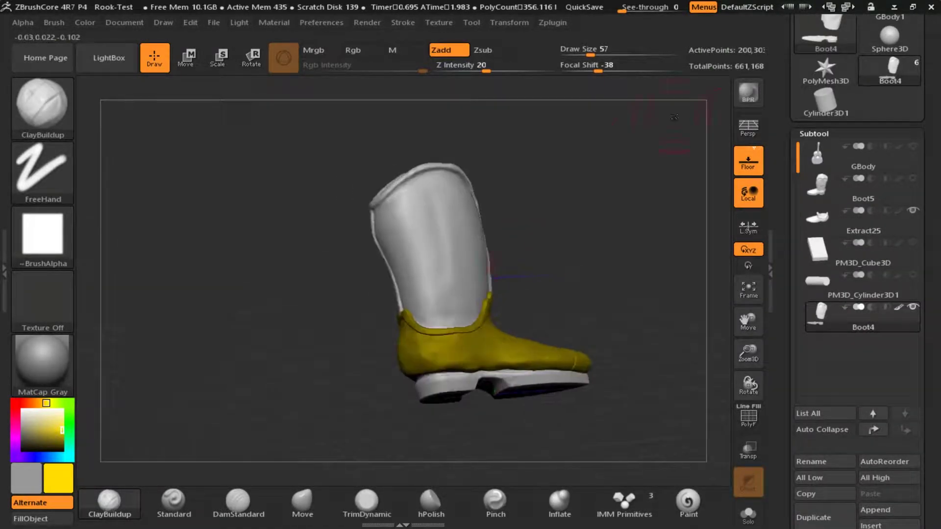
click(913, 146)
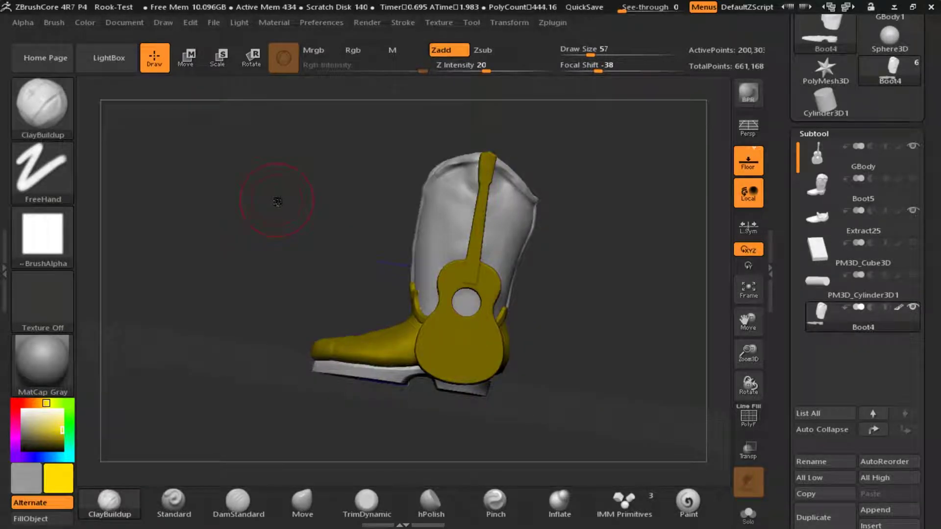
drag(387, 253, 406, 245)
Show and select PM3D_Cylinder3D1, switch to the Move gizmo and inspect the cylinder at the guitar's sound hole
mouse_move(915, 278)
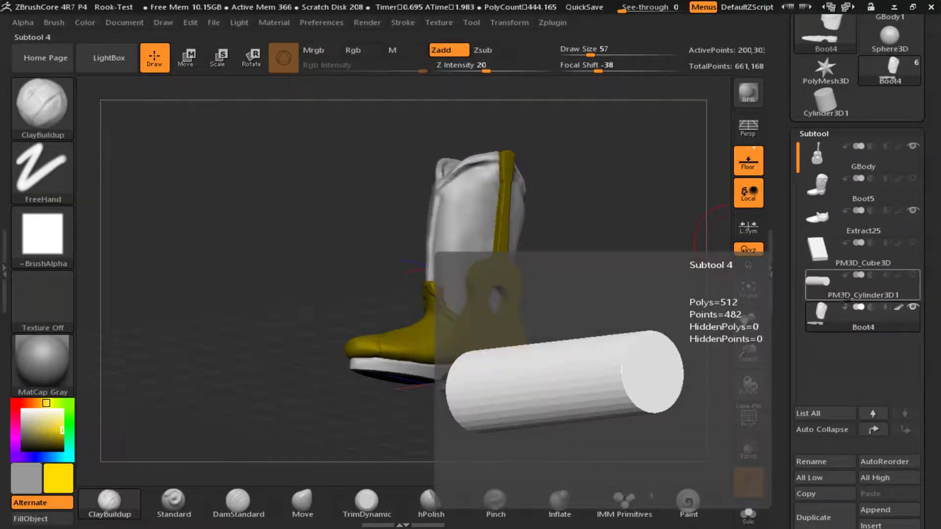
click(914, 278)
key(w)
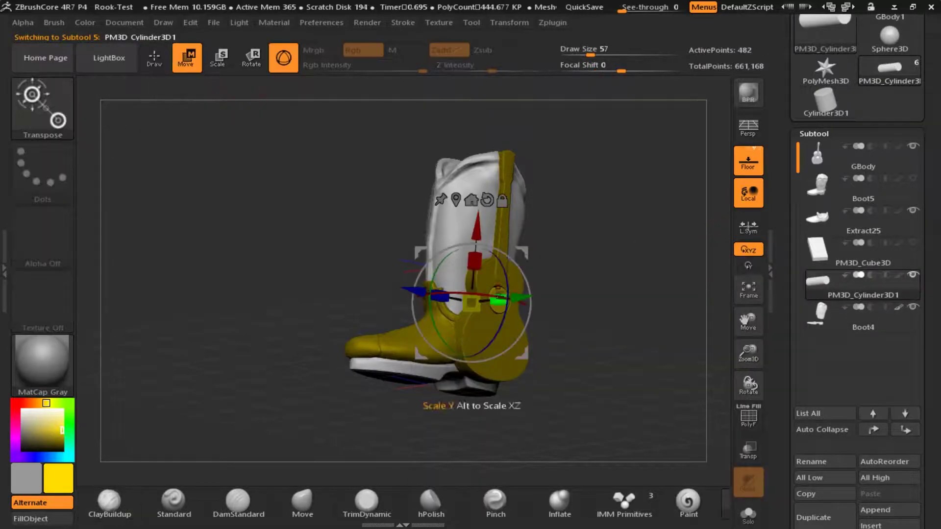
shift+drag(352, 246, 376, 298)
ctrl+right_drag(375, 298, 518, 340)
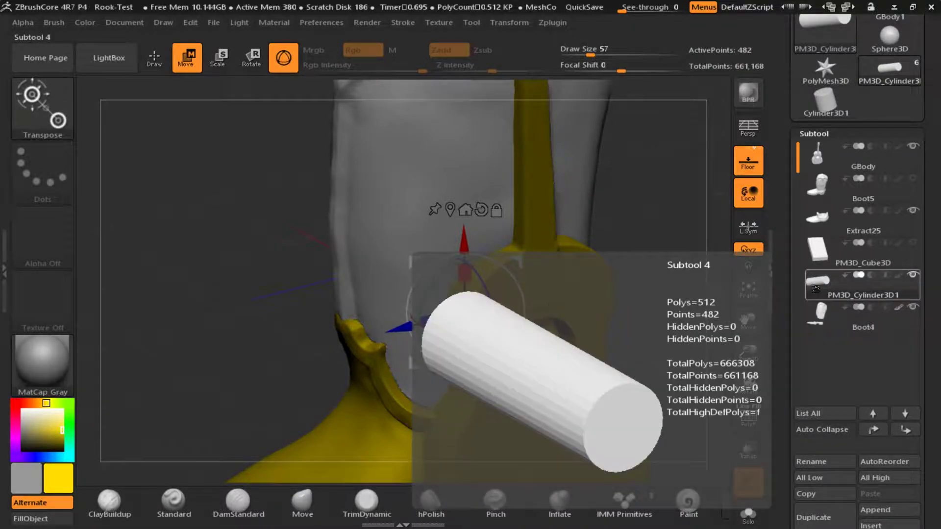
click(834, 294)
drag(497, 331, 501, 332)
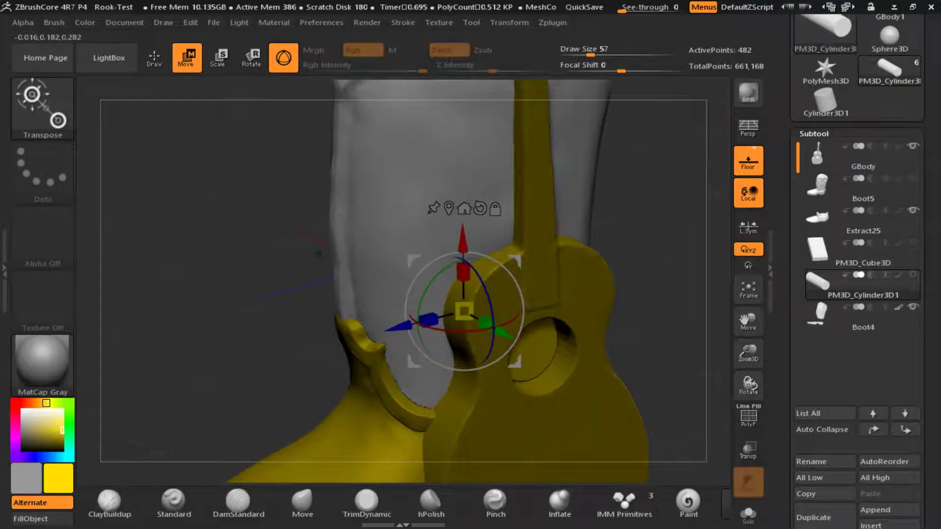
Reorder the subtools as Boot5, GBody, PM3D_Cylinder3D1, Extract25, Boot4 and PM3D_Cube3D
click(843, 230)
click(842, 152)
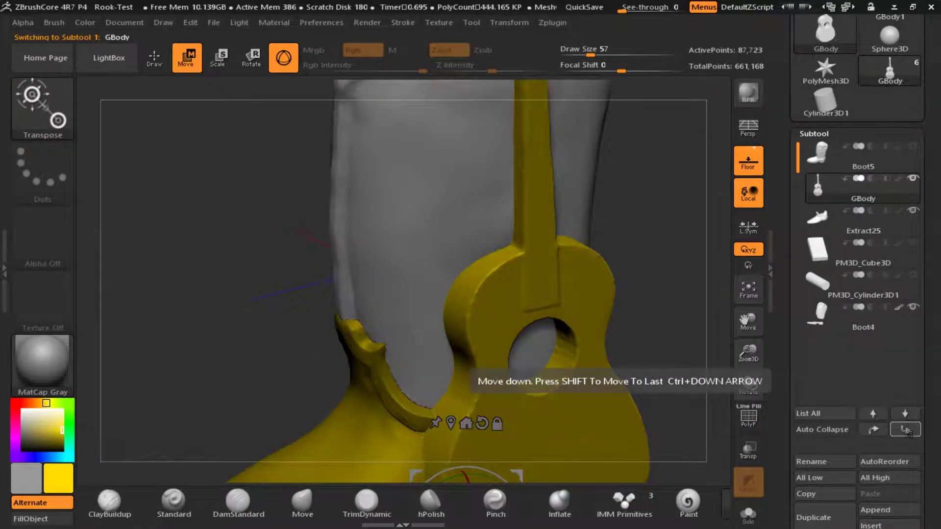
click(853, 295)
click(863, 318)
click(873, 430)
Show PM3D_Cube3D and PM3D_Cylinder3D1, and duplicate the cylinder
click(912, 306)
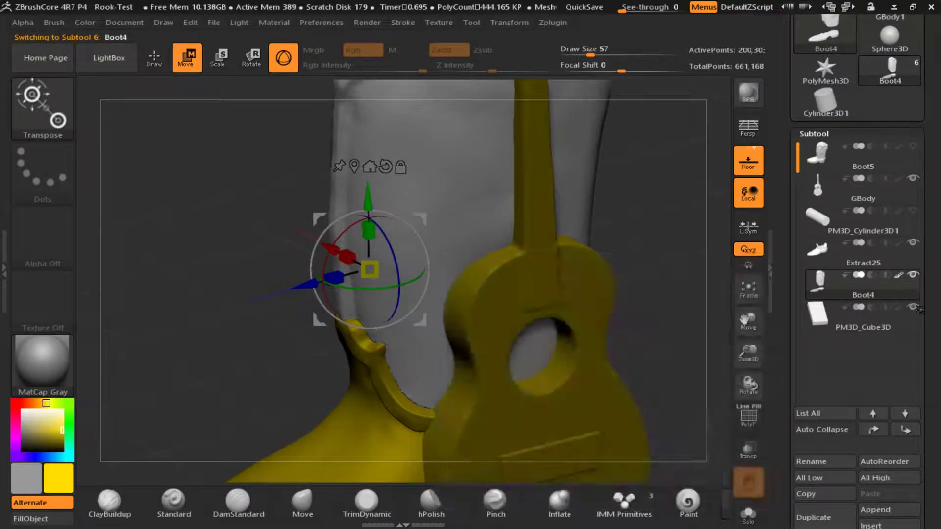
click(850, 224)
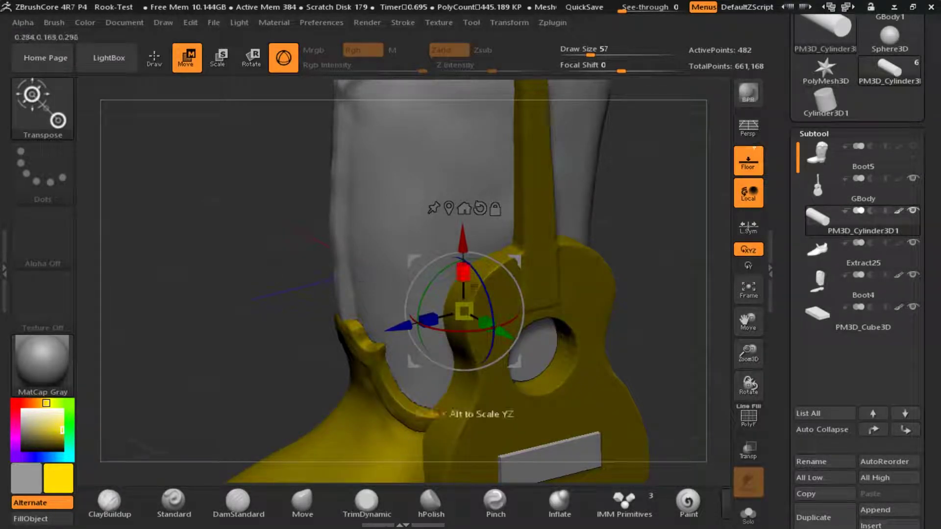
alt+right_drag(198, 270, 221, 328)
drag(824, 346, 824, 233)
key(ctrl+shift+d)
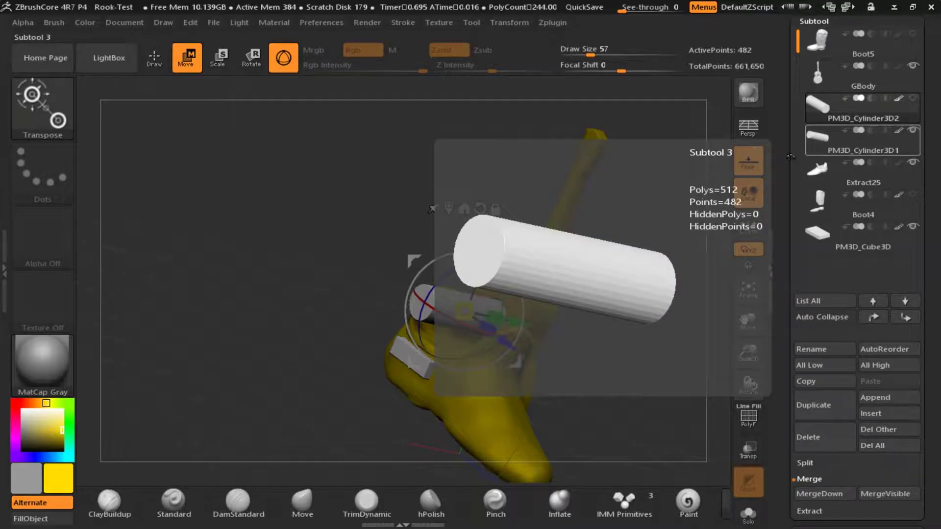
Shorten the duplicated PM3D_Cylinder3D2 along its length, show Boot4 and check the cylinder's fit from several sides
shift+right_drag(451, 295, 308, 288)
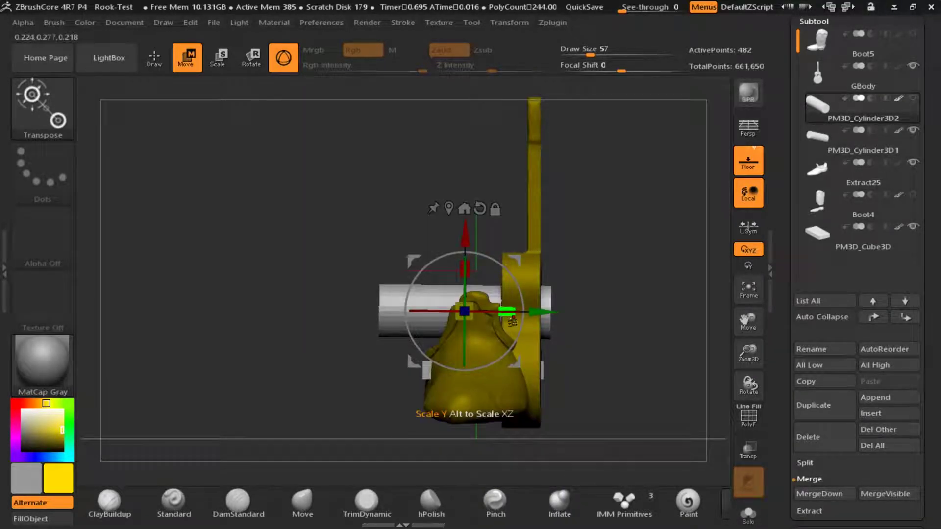
drag(479, 327, 480, 326)
right_drag(481, 326, 379, 301)
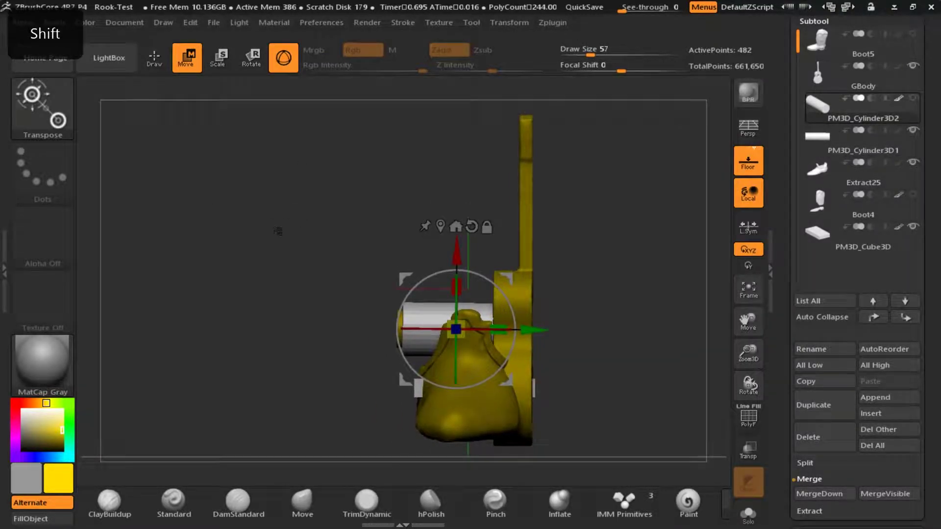
key(ctrl+z)
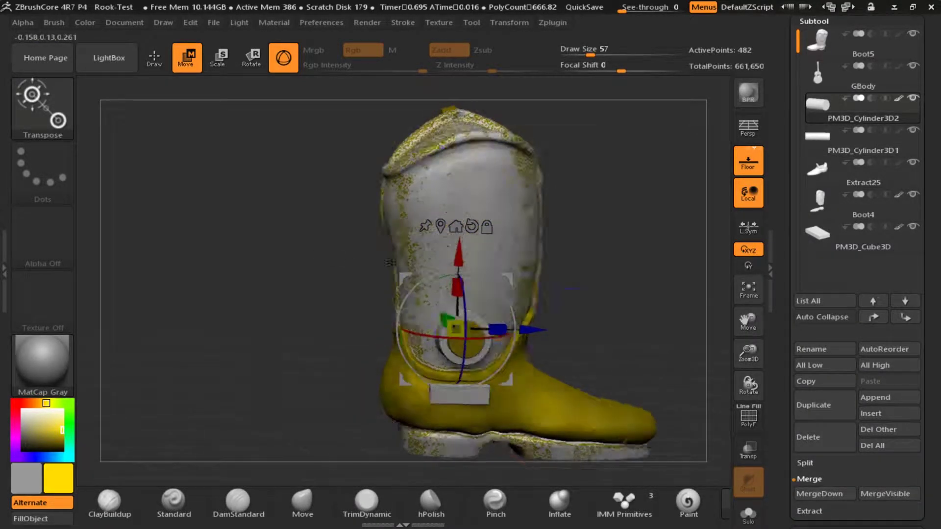
drag(441, 252, 391, 255)
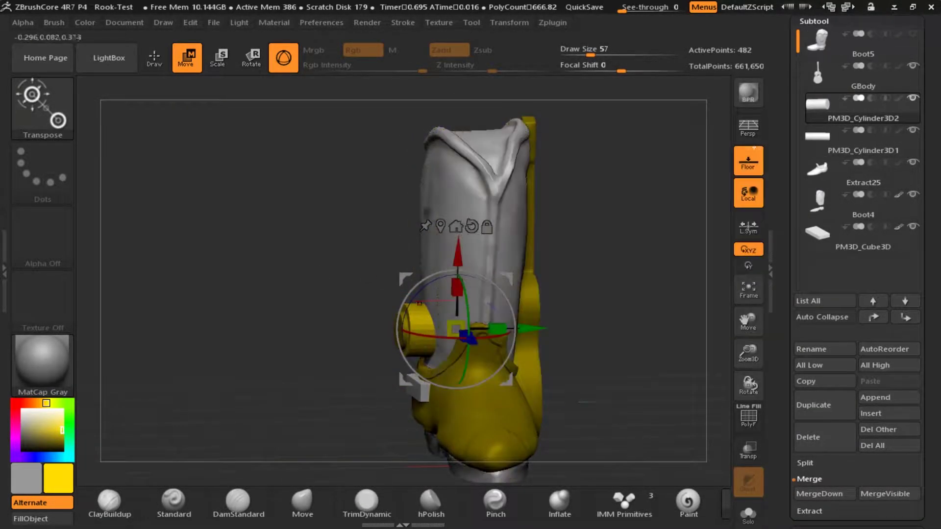
drag(297, 227, 422, 233)
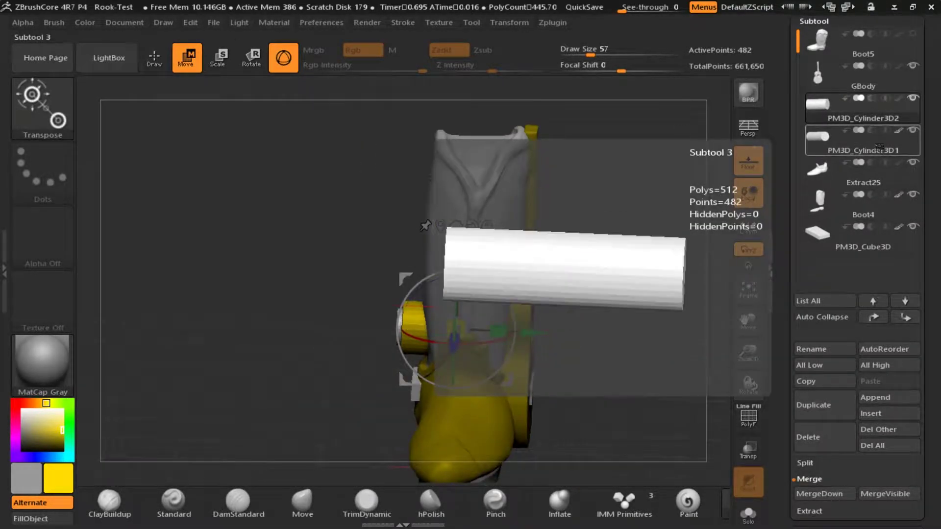
Select PM3D_Cylinder3D1 and reorder it directly below Extract25 in the subtool list
key(Down)
key(ctrl+Down)
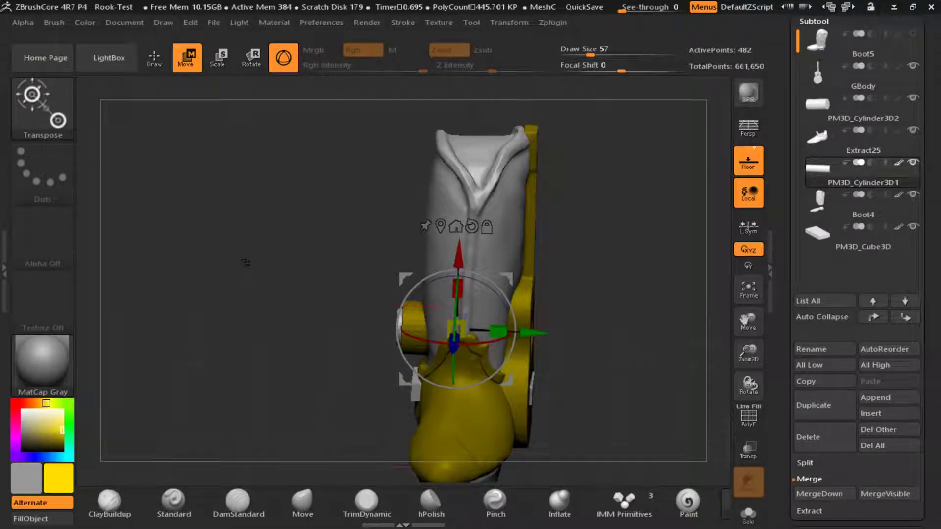
drag(418, 291, 829, 324)
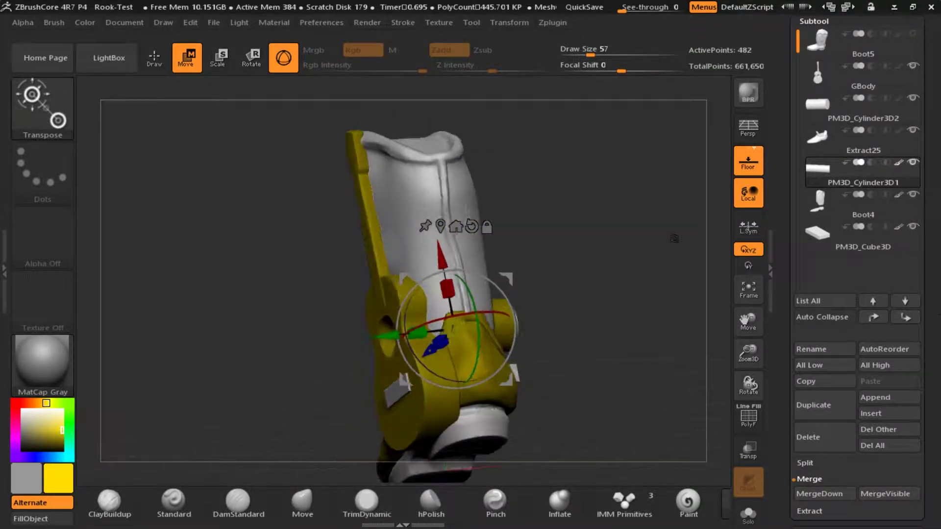
Slide PM3D_Cylinder3D1 along its axis and check how it sits in the guitar's sound hole and the boot
drag(309, 166, 248, 259)
alt+drag(337, 394, 414, 339)
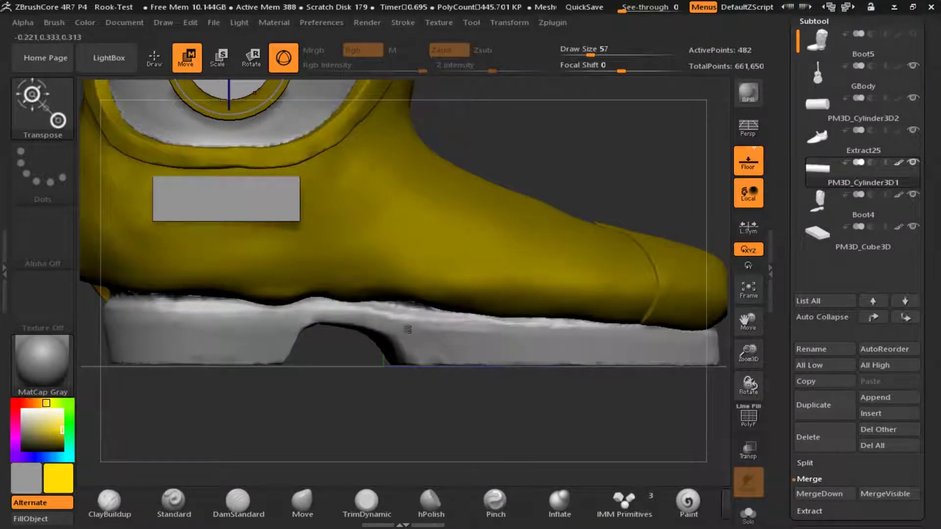
right_drag(419, 309, 491, 304)
alt+right_drag(393, 230, 343, 343)
alt+right_drag(343, 343, 445, 379)
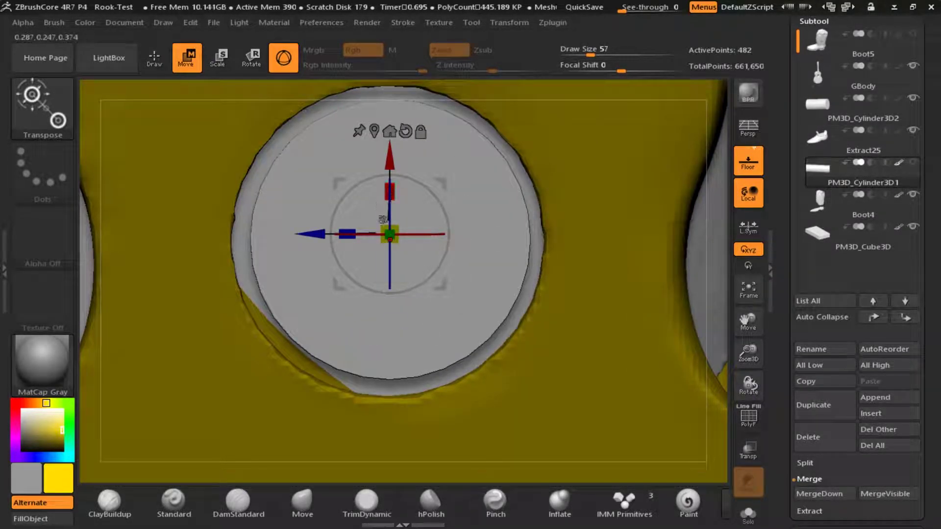
ctrl+right_drag(600, 252, 630, 263)
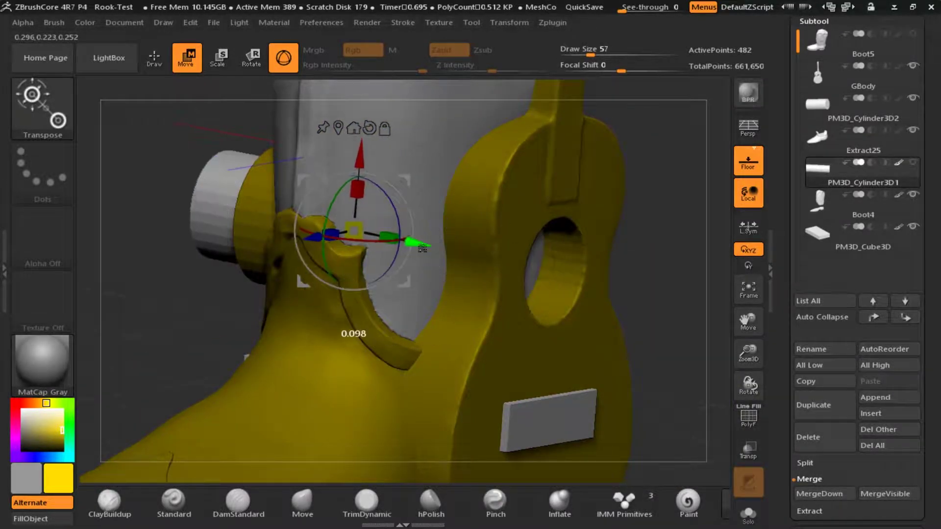
right_drag(420, 245, 397, 230)
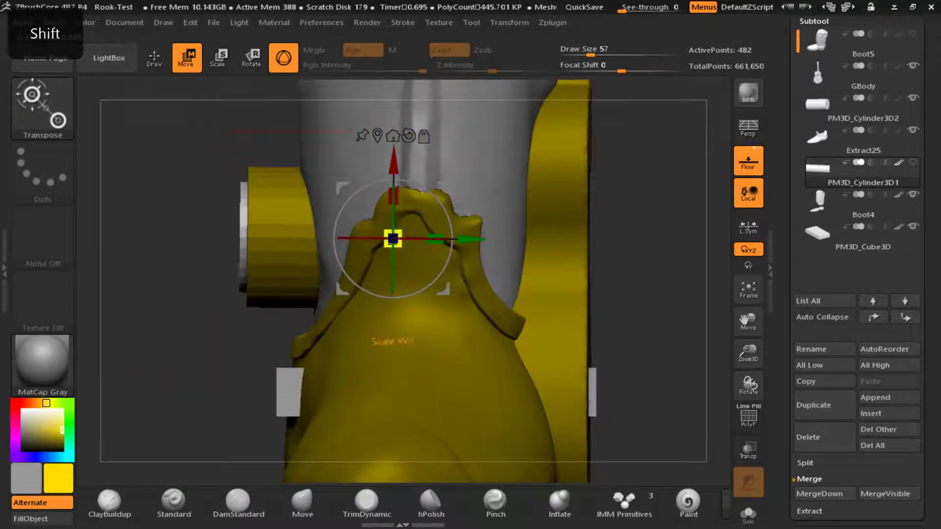
right_drag(79, 120, 131, 236)
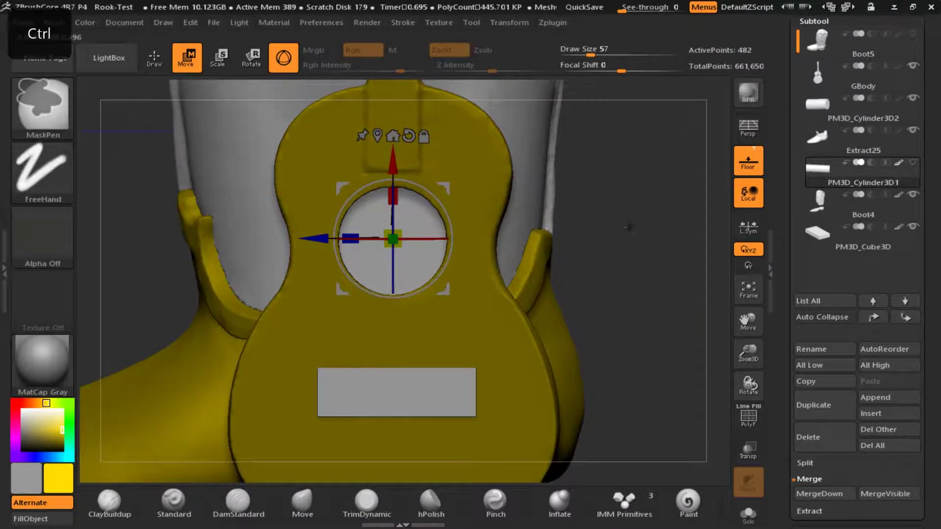
ctrl+right_drag(667, 263, 660, 238)
alt+right_drag(216, 261, 316, 300)
key(f)
alt+right_drag(642, 273, 534, 256)
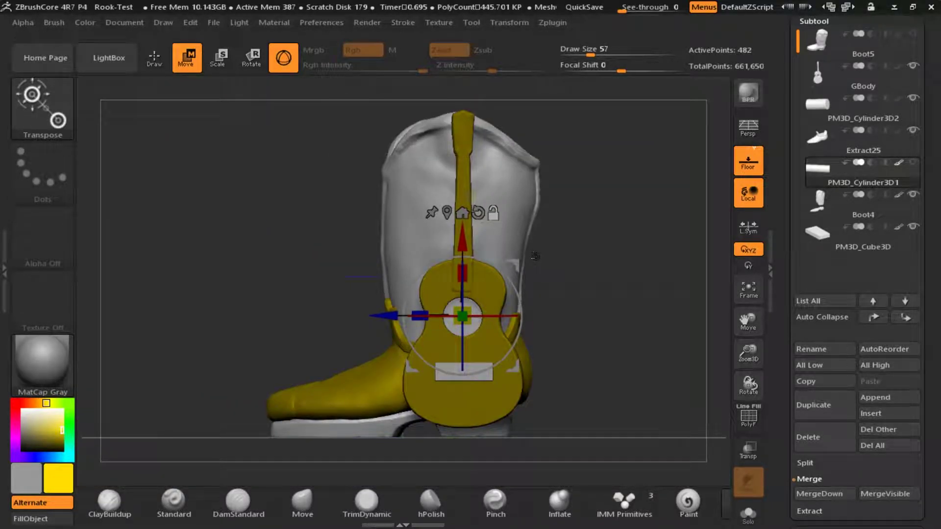
Duplicate PM3D_Cube3D, select the original cube and activate the Move gizmo
click(154, 66)
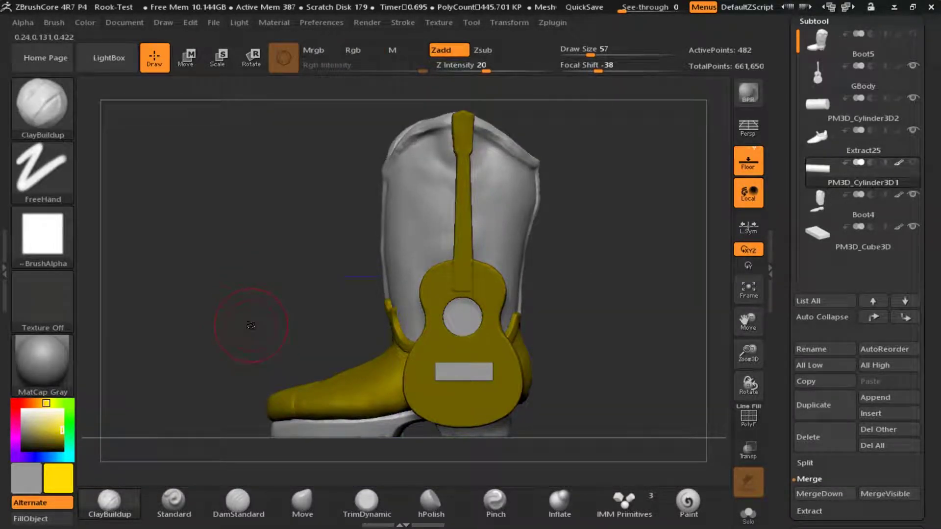
alt+right_drag(276, 346, 258, 260)
click(855, 237)
click(833, 407)
click(856, 270)
key(w)
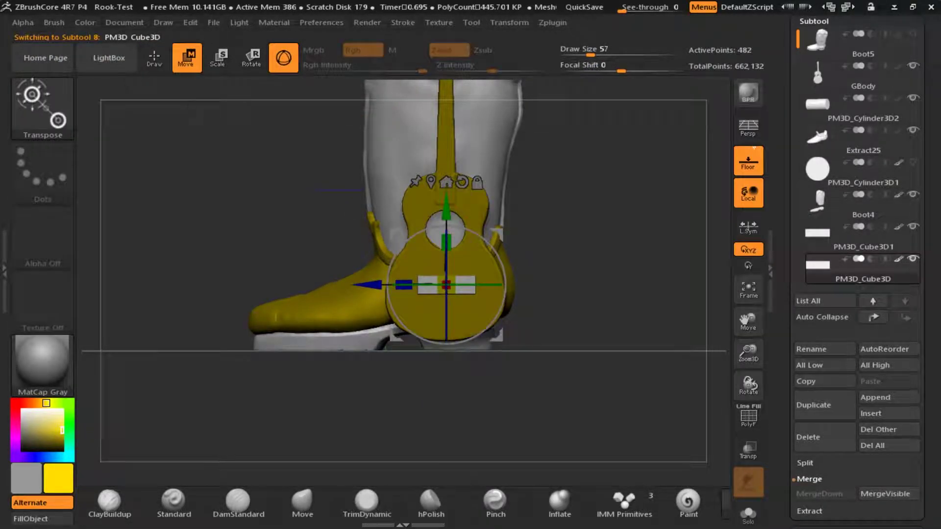
Stretch PM3D_Cube3D into a wide slab under the boot sole, set it to subtract and place it directly below Boot4
right_drag(371, 376, 265, 343)
alt+right_drag(265, 343, 405, 357)
ctrl+right_drag(392, 313, 357, 347)
alt+right_drag(229, 257, 147, 230)
alt+right_drag(549, 325, 435, 313)
drag(399, 301, 399, 232)
right_drag(406, 388, 584, 387)
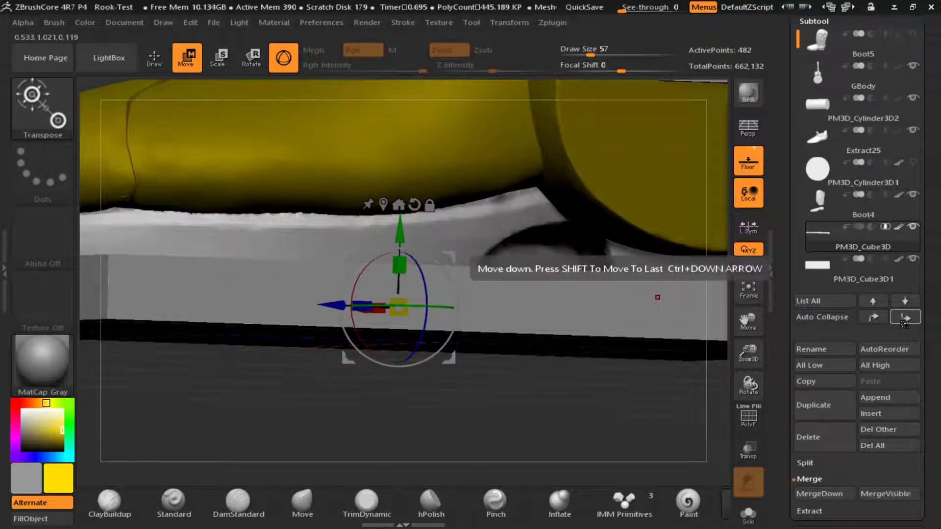
Merge the slab down into Boot4, subtract it to trim the sole flat, and turn on Boot4's polypaint
click(888, 212)
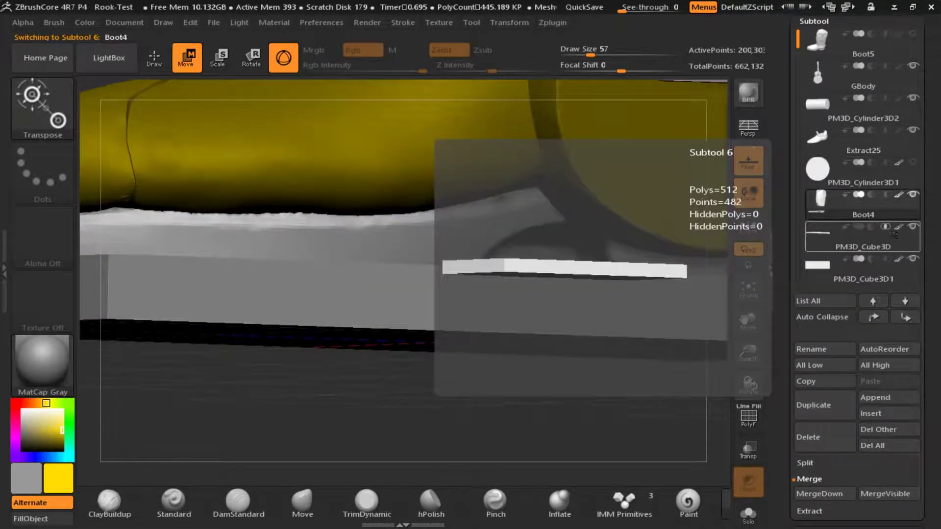
click(819, 494)
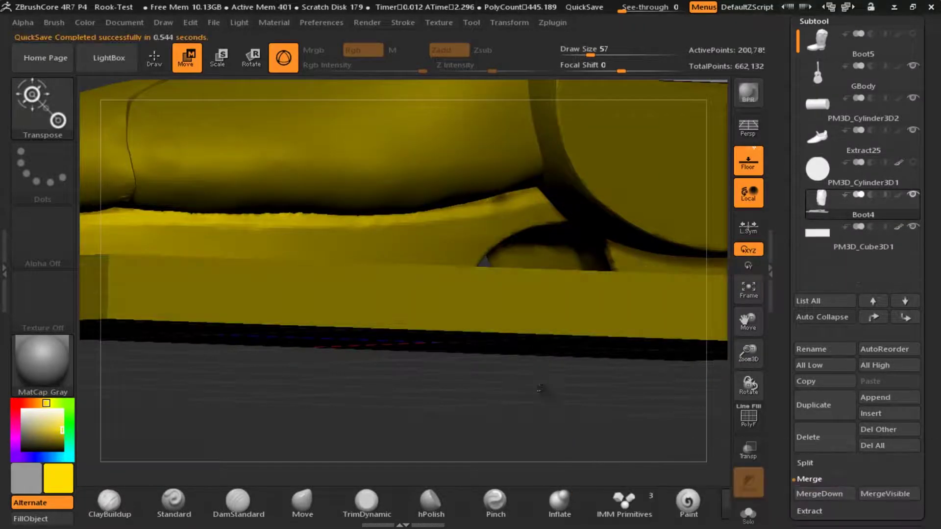
right_drag(536, 431, 510, 362)
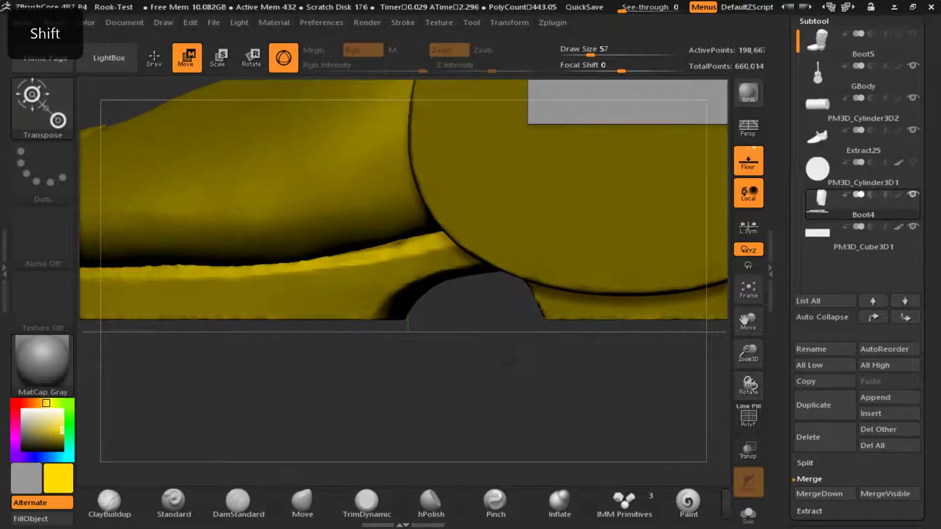
click(898, 195)
mouse_move(405, 380)
ctrl+right_down()
mouse_move(386, 380)
mouse_move(299, 289)
ctrl+right_up()
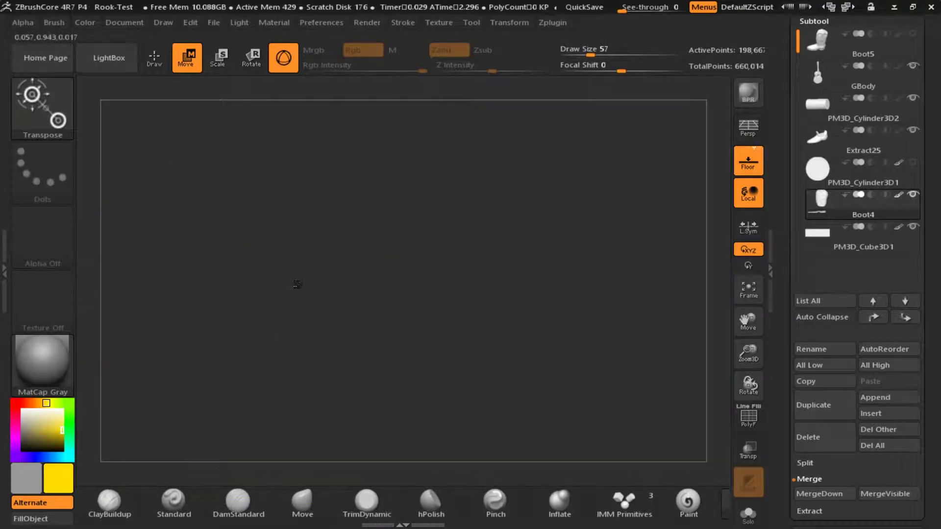
key(f)
mouse_move(208, 285)
right_down()
mouse_move(332, 244)
mouse_move(250, 246)
mouse_move(410, 257)
mouse_move(256, 263)
mouse_move(239, 200)
mouse_move(211, 242)
mouse_move(432, 232)
right_up()
Select PM3D_Cube3D1 and nudge it along its length through the guitar body and boot heel
key(q)
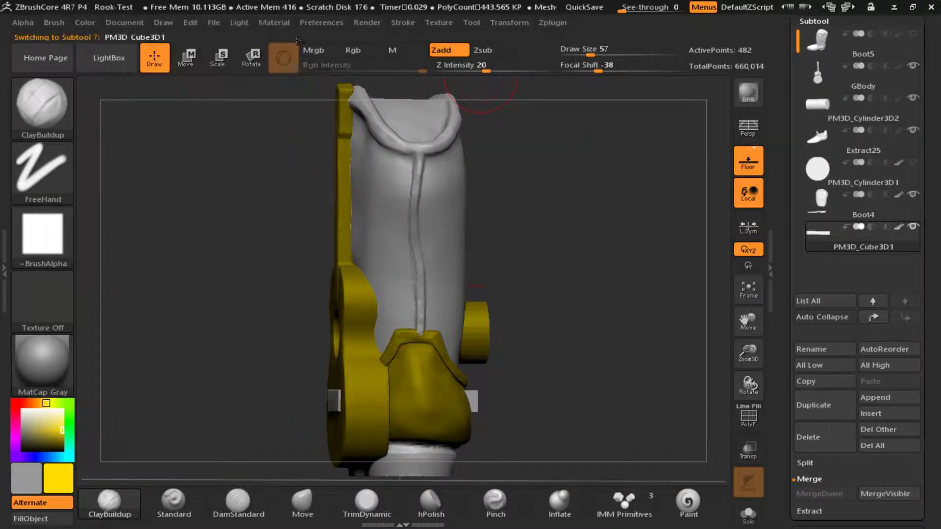
shift+right_drag(226, 245, 221, 267)
key(w)
ctrl+right_drag(272, 355, 143, 327)
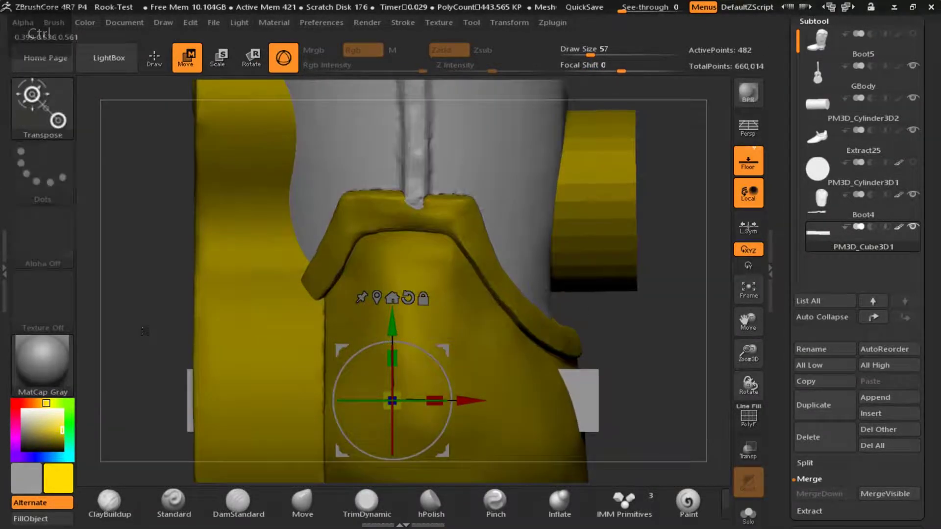
alt+right_drag(416, 397, 443, 226)
drag(502, 231, 501, 231)
mouse_move(501, 231)
right_down()
mouse_move(441, 228)
mouse_move(507, 243)
right_up()
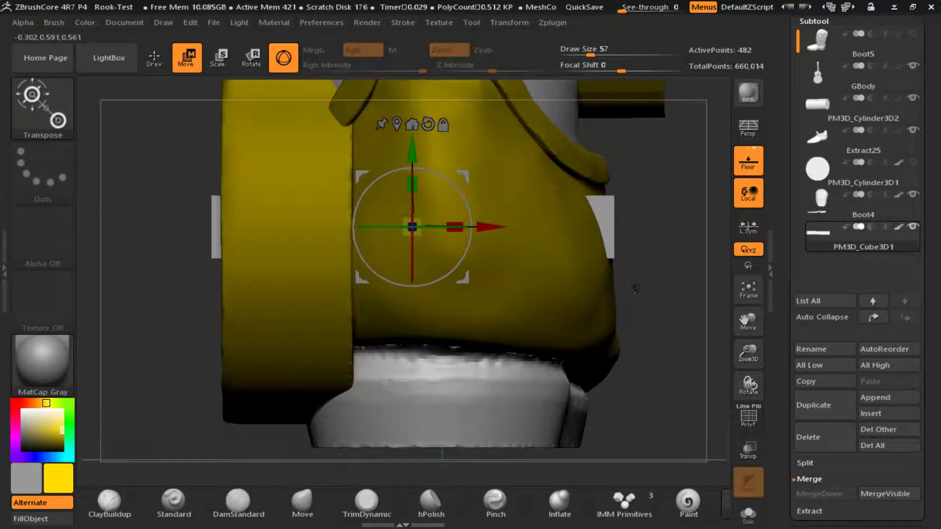
shift+right_drag(633, 247, 666, 287)
alt+right_drag(153, 120, 286, 275)
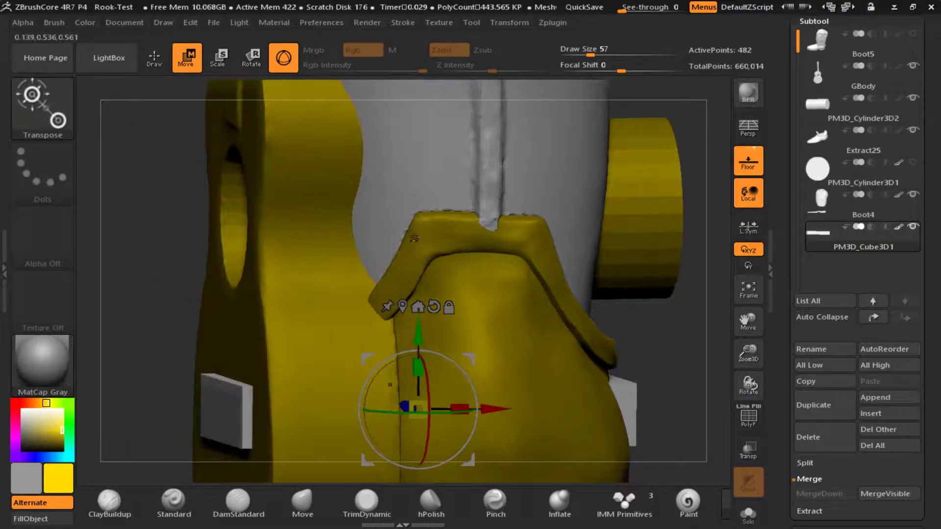
Select PM3D_Cylinder3D2, try to shift it along its axis and undo the change
click(842, 108)
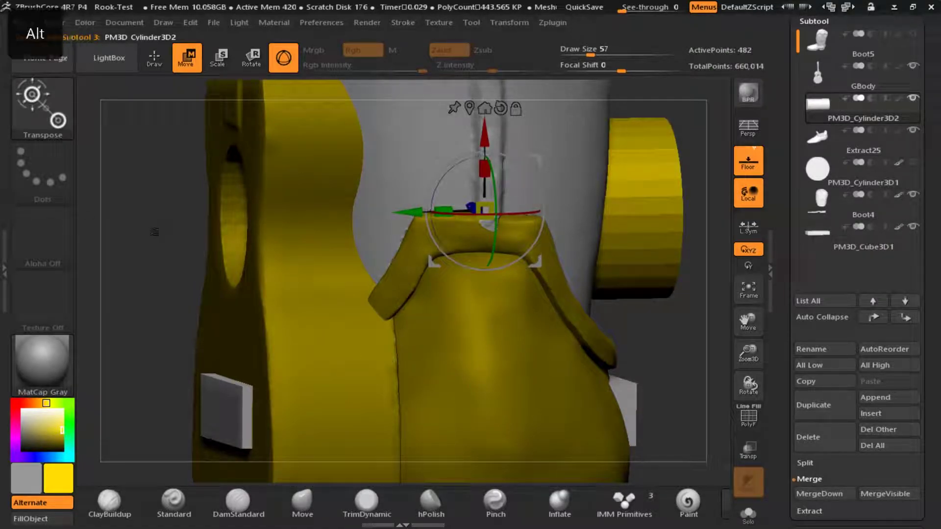
shift+right_drag(154, 232, 153, 231)
drag(421, 215, 404, 229)
key(ctrl+z)
right_drag(96, 223, 318, 191)
key(ctrl+z)
right_drag(400, 240, 521, 326)
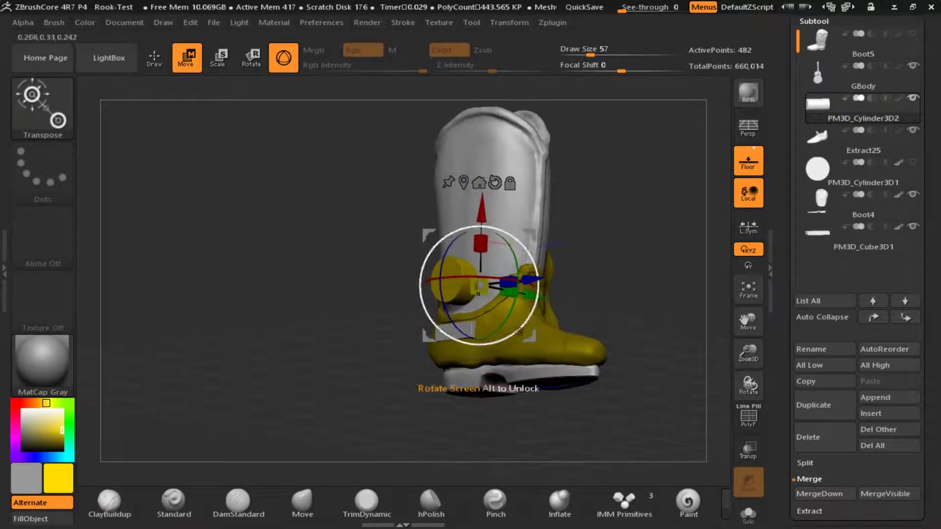
Show the polyframe, clone PM3D_Cylinder3D2 as a separate tool and switch to the clone
ctrl+right_drag(435, 279, 393, 304)
right_drag(392, 304, 436, 281)
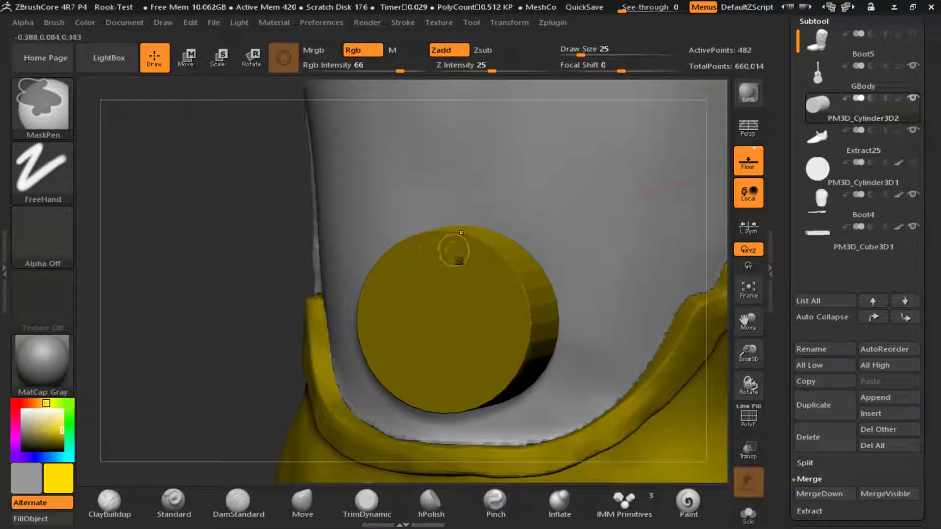
right_drag(420, 300, 390, 312)
mouse_move(586, 339)
right_down()
mouse_move(401, 296)
mouse_move(381, 314)
right_up()
key(shift+f)
drag(930, 196, 929, 417)
click(807, 76)
click(889, 209)
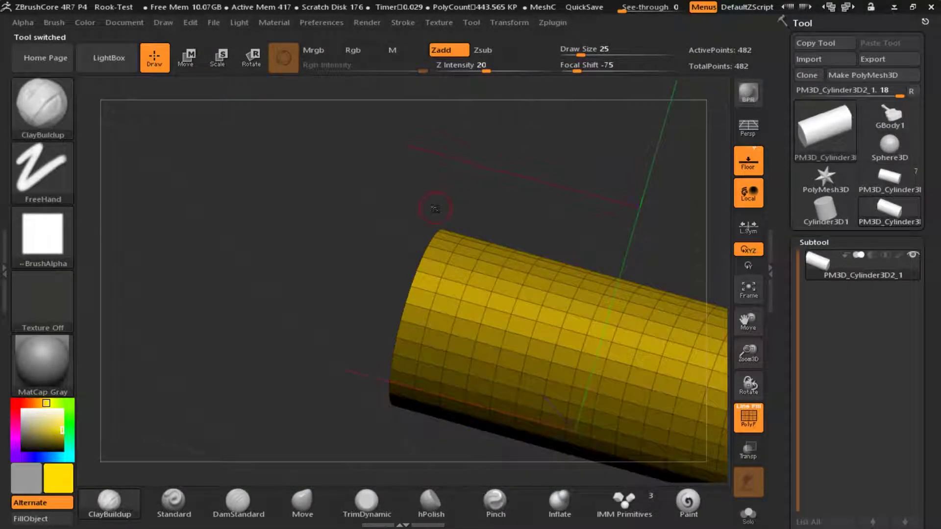
Look at the GBody1 and cloned cylinder tools, then return to the full boot model with the Move gizmo active
click(825, 130)
click(550, 208)
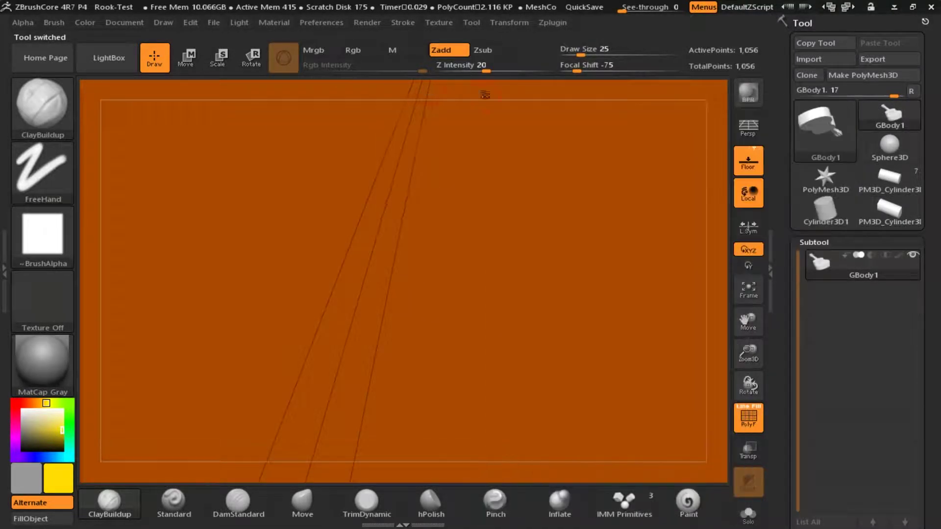
key(f)
right_drag(651, 246, 686, 363)
click(822, 147)
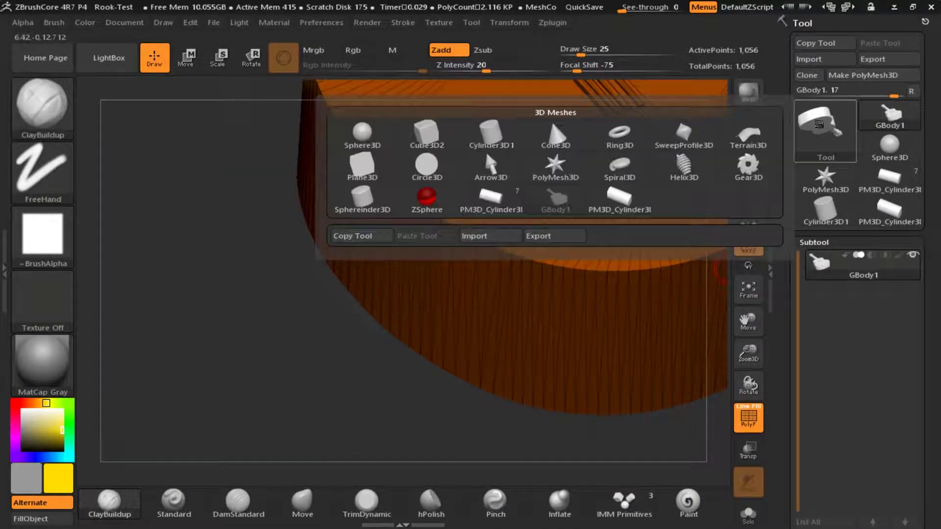
click(620, 201)
click(820, 150)
click(490, 200)
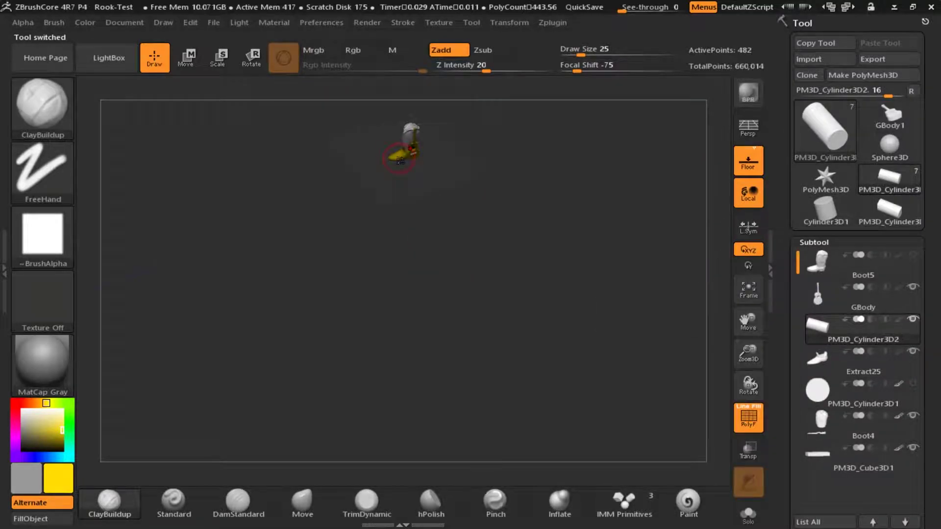
key(f)
right_drag(93, 147, 196, 230)
ctrl+right_drag(147, 274, 135, 191)
shift+right_drag(214, 248, 710, 345)
key(w)
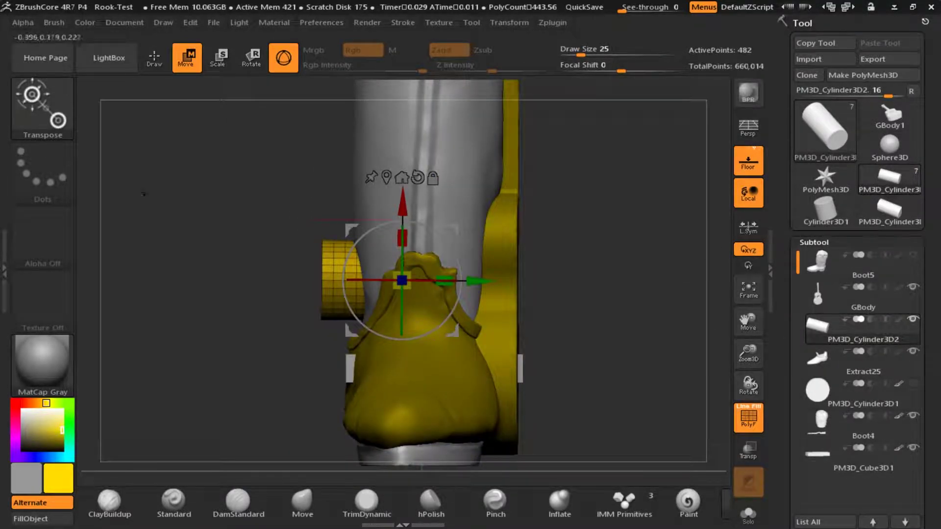
Save the project under the new file name "Rook- 2 color bk"
click(214, 23)
click(304, 48)
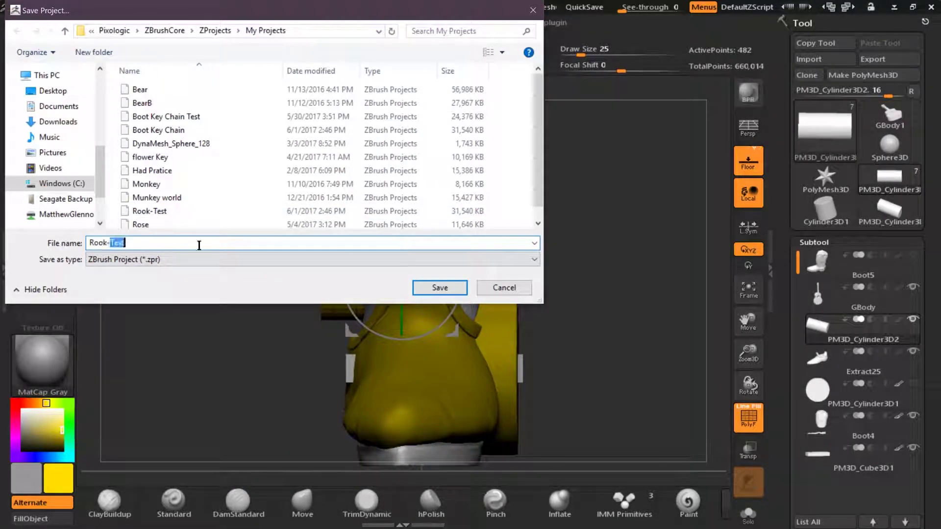
text(Rook- 2 color bk)
key(Return)
Select the Boot5 subtool and delete it
right_drag(469, 312, 350, 275)
click(828, 267)
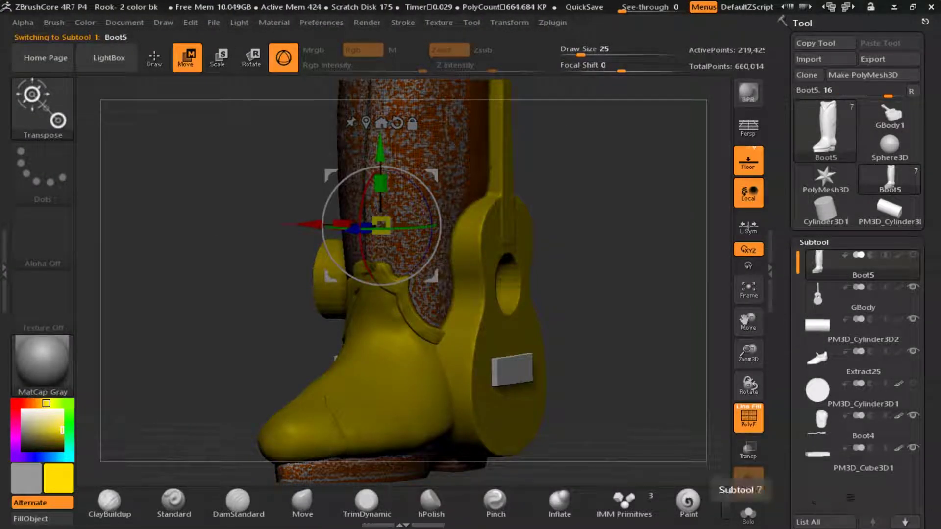
drag(851, 497, 850, 219)
click(811, 382)
click(712, 409)
Move PM3D_Cylinder3D1 below Boot4 in the subtool list
drag(800, 99, 800, 323)
click(833, 309)
click(905, 485)
Merge PM3D_Cylinder3D2 and Extract25 into GBody by merging GBody down twice
click(833, 211)
drag(785, 448, 785, 276)
click(825, 492)
click(716, 512)
click(825, 492)
click(716, 512)
drag(787, 93, 791, 309)
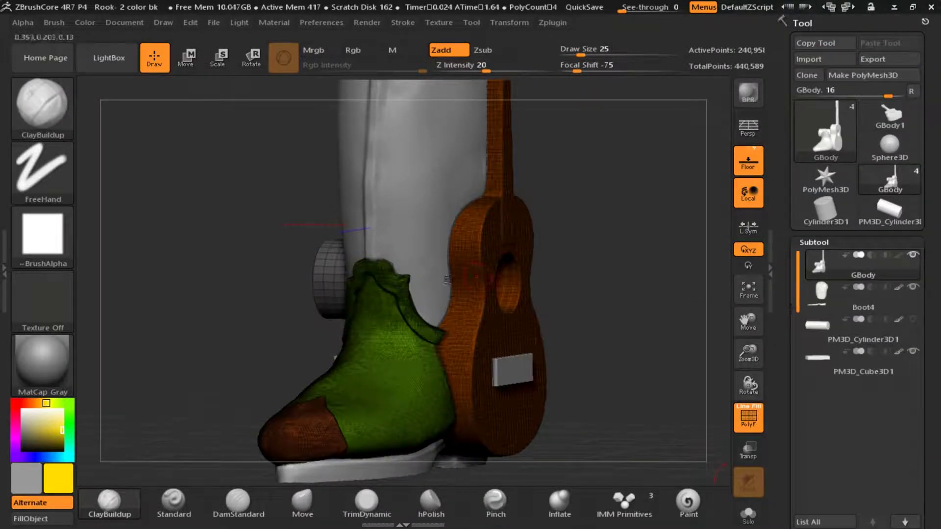
Merge PM3D_Cylinder3D1 and PM3D_Cube3D1 into Boot4 by merging Boot4 down twice
click(749, 290)
click(835, 304)
drag(783, 388, 783, 140)
click(819, 468)
click(715, 513)
drag(783, 224, 783, 246)
click(819, 489)
click(714, 513)
Duplicate GBody and Boot4, then mirror Boot4 and move it beside the original boot
drag(759, 355, 466, 356)
drag(775, 303, 779, 199)
click(863, 100)
click(863, 196)
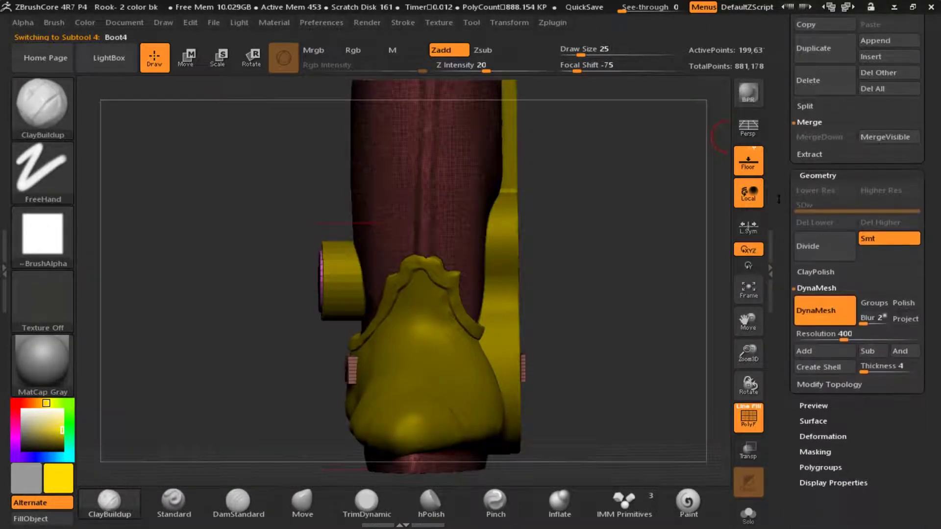
drag(791, 436, 790, 417)
click(808, 449)
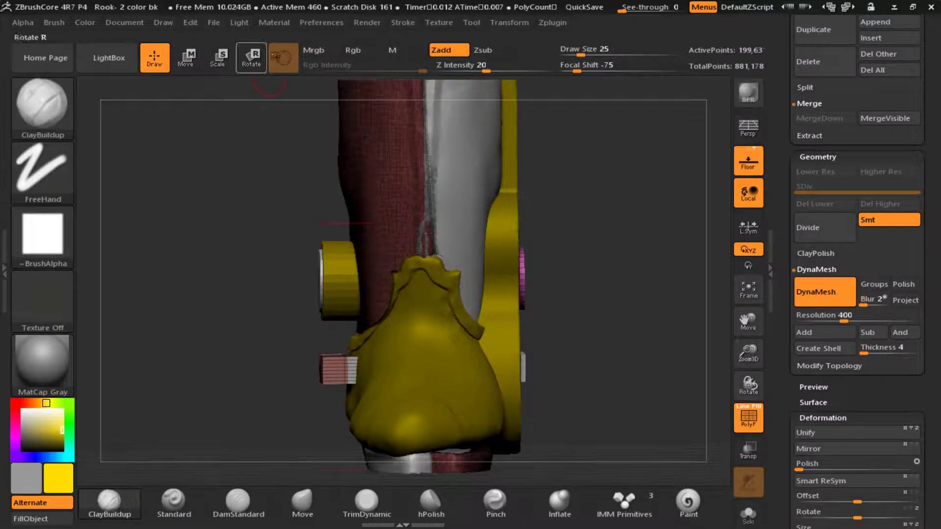
key(w)
drag(346, 222, 232, 222)
drag(162, 235, 196, 255)
Select the GBody subtool and mirror it
drag(788, 355, 789, 404)
click(829, 160)
drag(788, 235, 788, 171)
click(808, 300)
drag(790, 274, 791, 387)
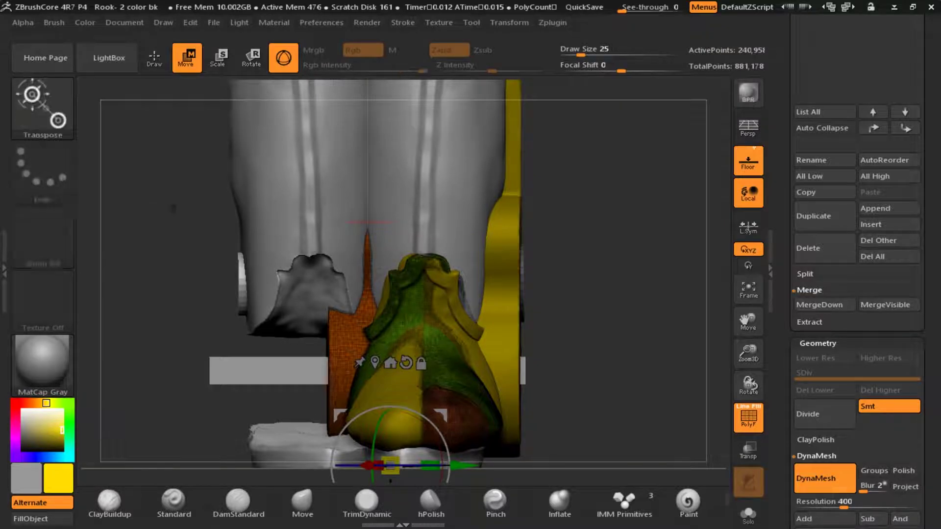
Move the mirrored GBody sideways until its boot and guitar line up with the mirrored boot shaft
alt+drag(172, 209, 272, 101)
drag(563, 358, 455, 359)
drag(254, 254, 516, 243)
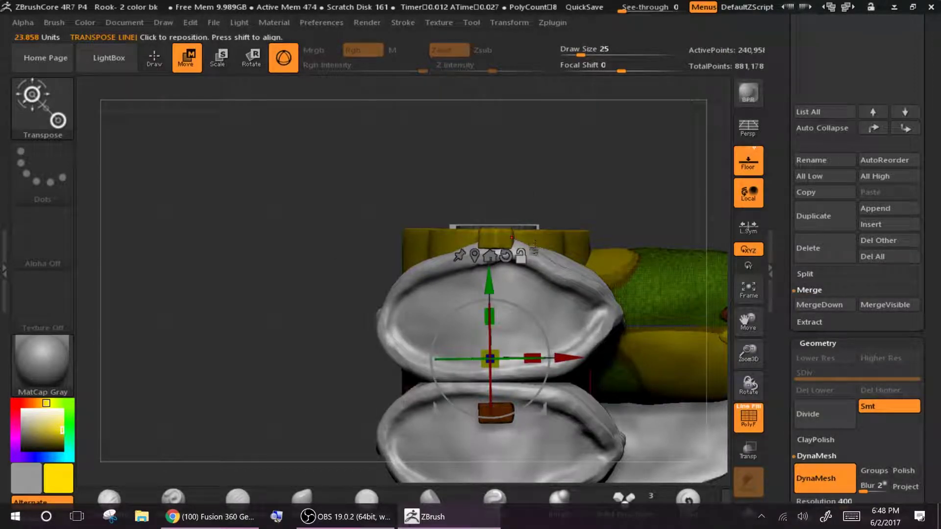
drag(488, 318, 488, 407)
drag(353, 321, 211, 268)
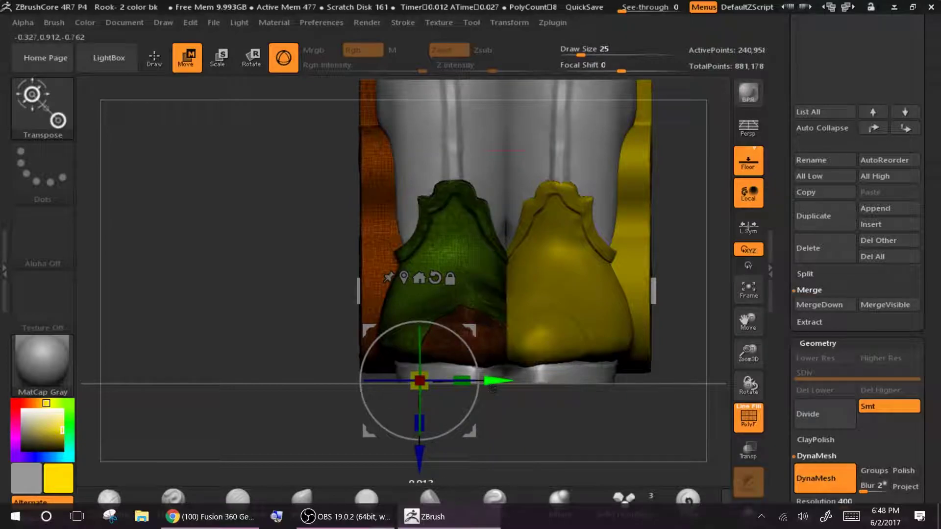
drag(347, 278, 525, 245)
Save the project under the new file name "Rook- 2 color bk1"
drag(783, 130, 782, 299)
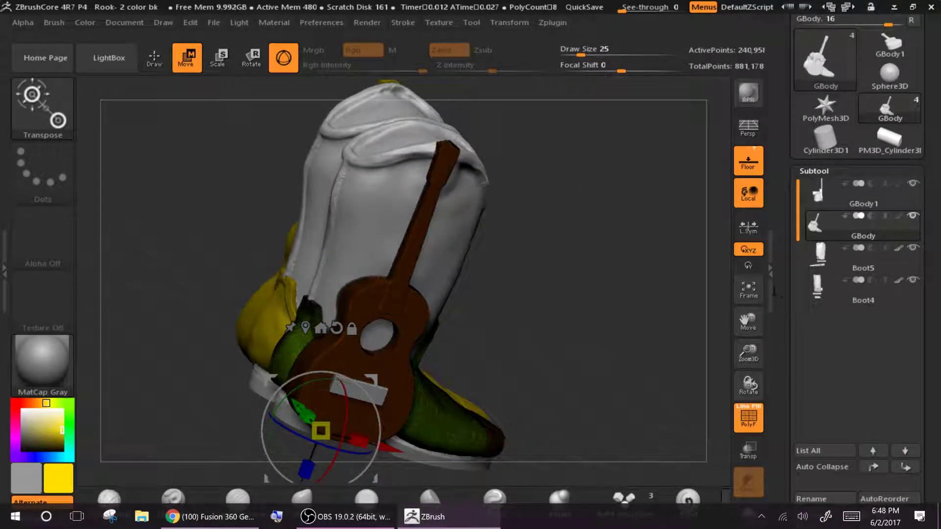
click(214, 23)
click(311, 48)
click(249, 242)
text(1)
key(Return)
Merge the two guitar-and-boot bodies by merging GBody1 down into GBody
click(828, 194)
drag(783, 299, 782, 121)
click(820, 466)
click(716, 495)
drag(509, 318, 198, 329)
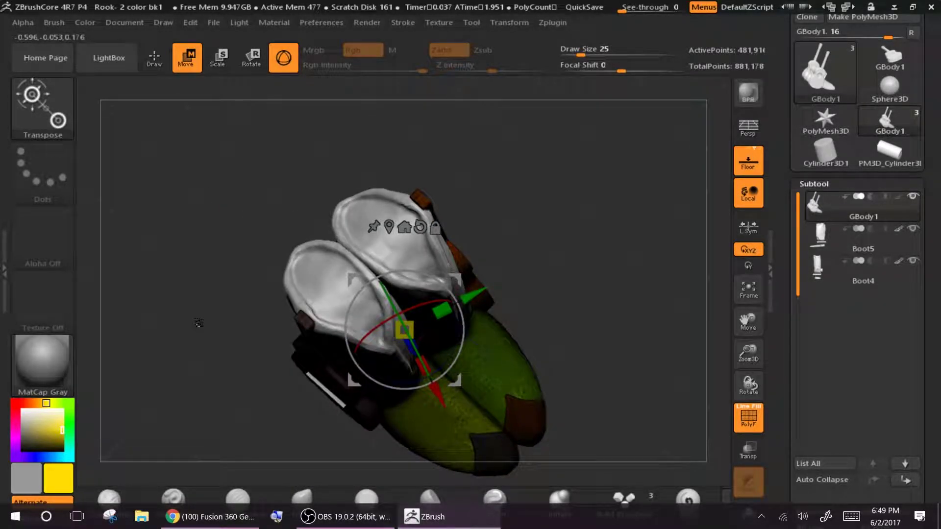
Merge the two boot shafts by merging Boot5 down into Boot4
click(817, 251)
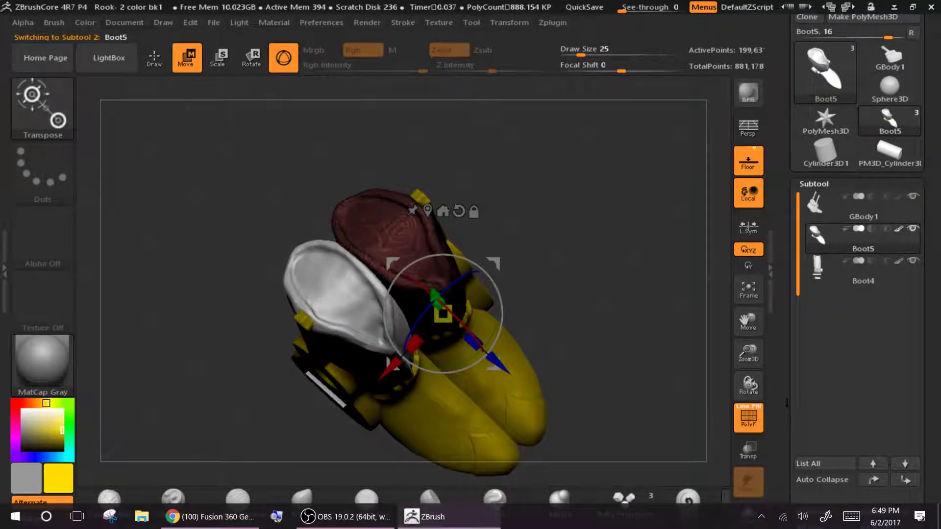
scroll(786, 403, down, 5)
click(823, 435)
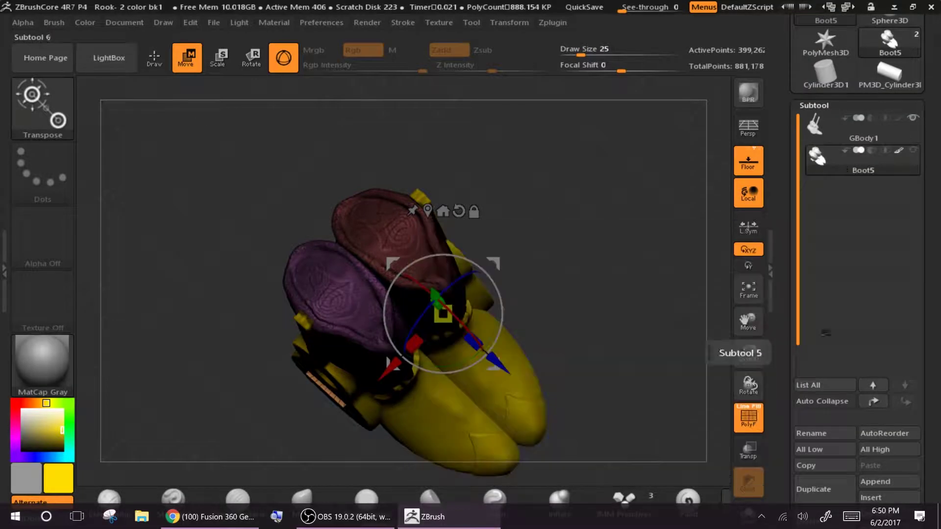
Duplicate the merged Boot5 and GBody1 subtools as backups
click(814, 489)
click(913, 117)
click(900, 150)
drag(274, 294, 245, 196)
click(817, 123)
drag(785, 436, 786, 492)
click(835, 272)
Move GBody1 below Boot5 to the end of the subtool list
click(863, 239)
click(904, 465)
click(904, 465)
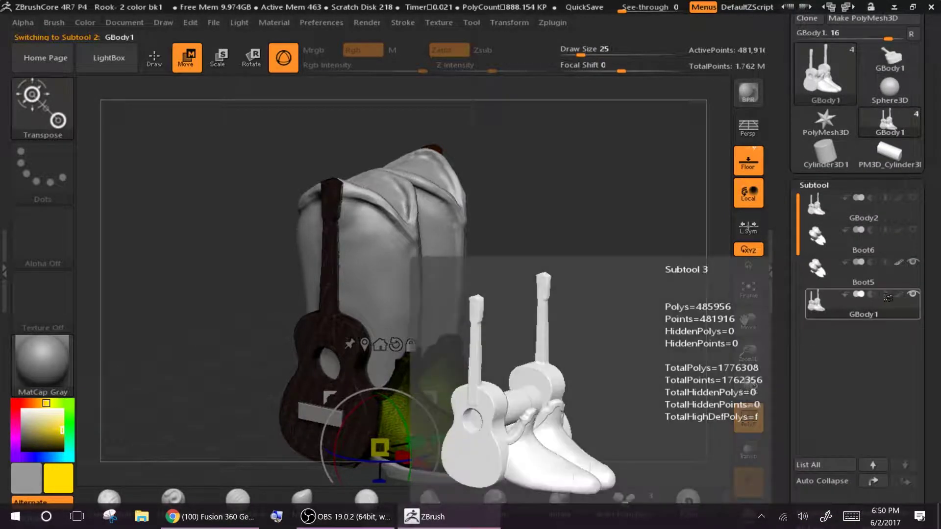
Set GBody1 to subtract, merge Boot5 down with it, and remesh to cut the bodies out of the boots
click(886, 296)
drag(796, 400, 796, 196)
click(843, 72)
click(824, 453)
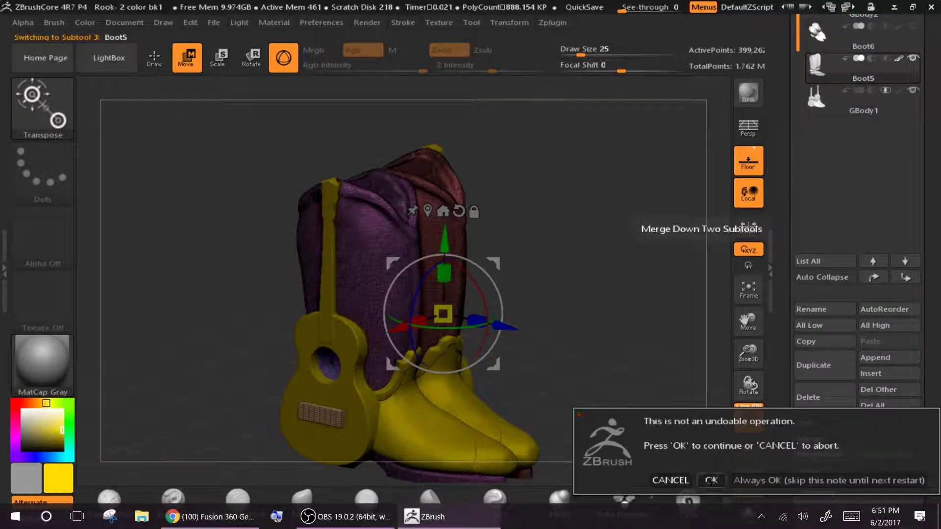
click(710, 480)
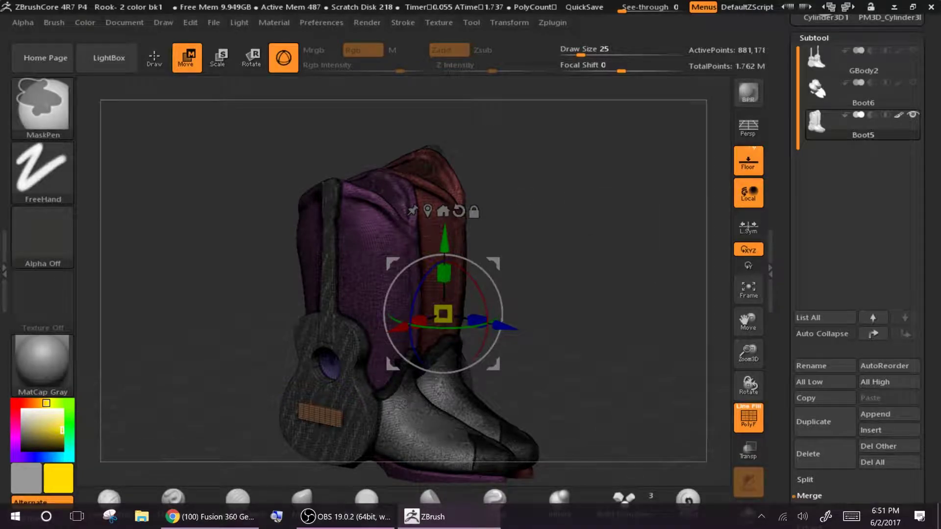
key(super)
key(super)
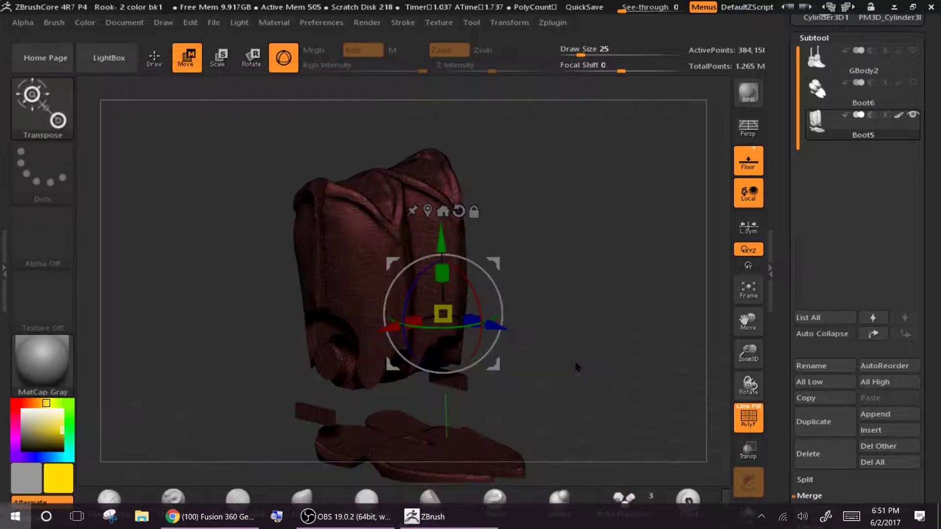
Turn off the polygon wireframe display and hide GBody2 to inspect the cut Boot5 from the side
drag(583, 300, 401, 371)
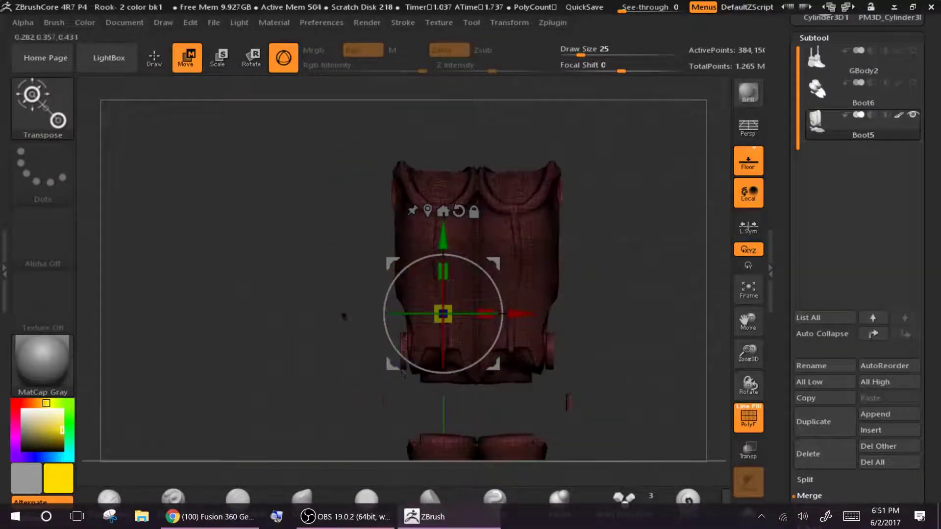
key(shift+f)
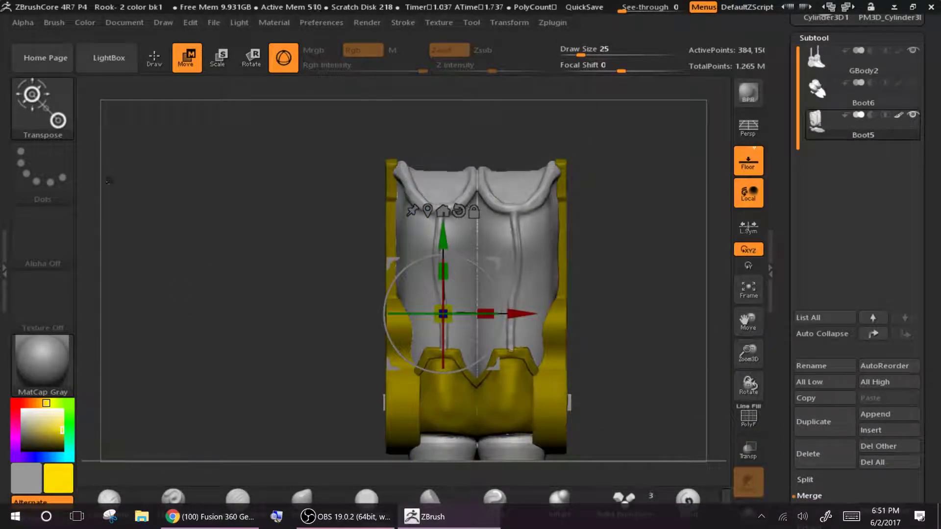
drag(123, 197, 505, 197)
click(913, 50)
drag(395, 148, 347, 147)
shift+drag(270, 22, 207, 193)
Append a cube subtool below Boot5, flatten its height and lower it toward the small bridge blocks
click(875, 414)
click(592, 422)
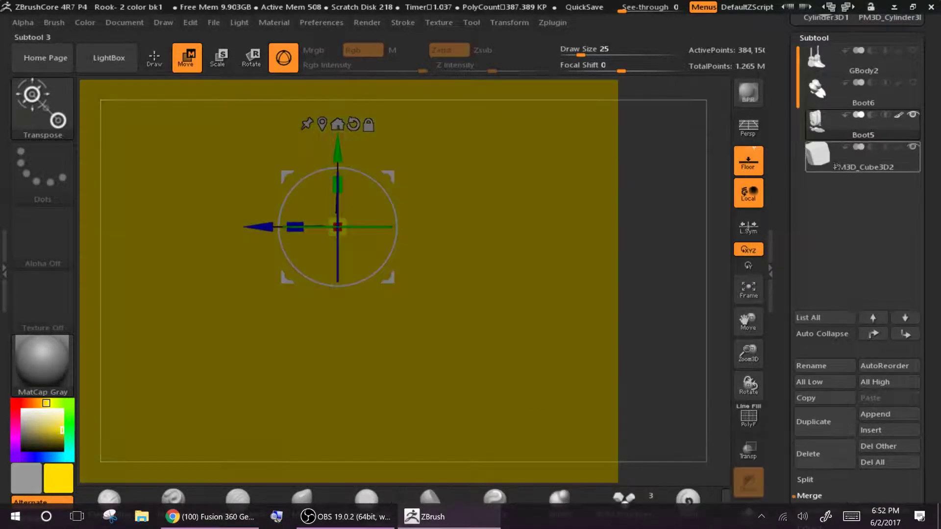
click(817, 155)
drag(337, 185, 315, 377)
drag(336, 156, 336, 226)
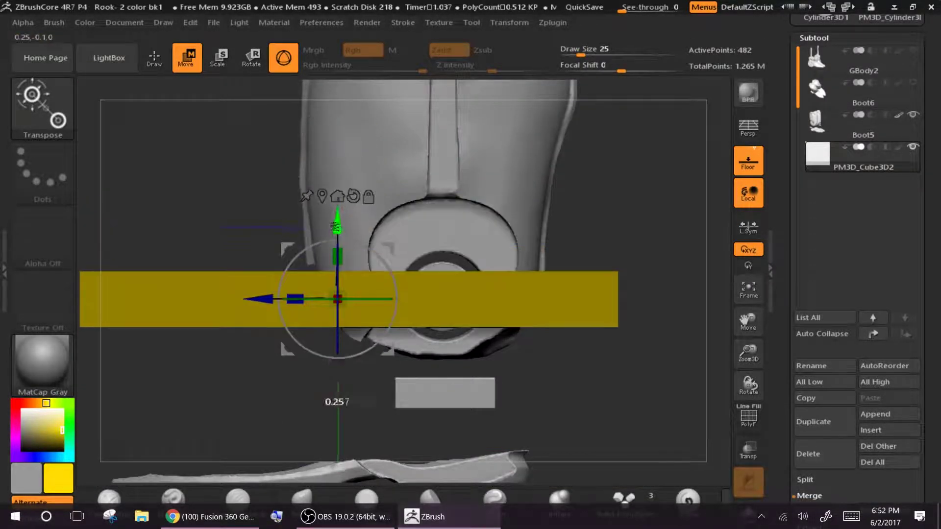
Resize and position PM3D_Cube3D2 so it forms a bar joining the two small bridge blocks
drag(307, 311, 299, 308)
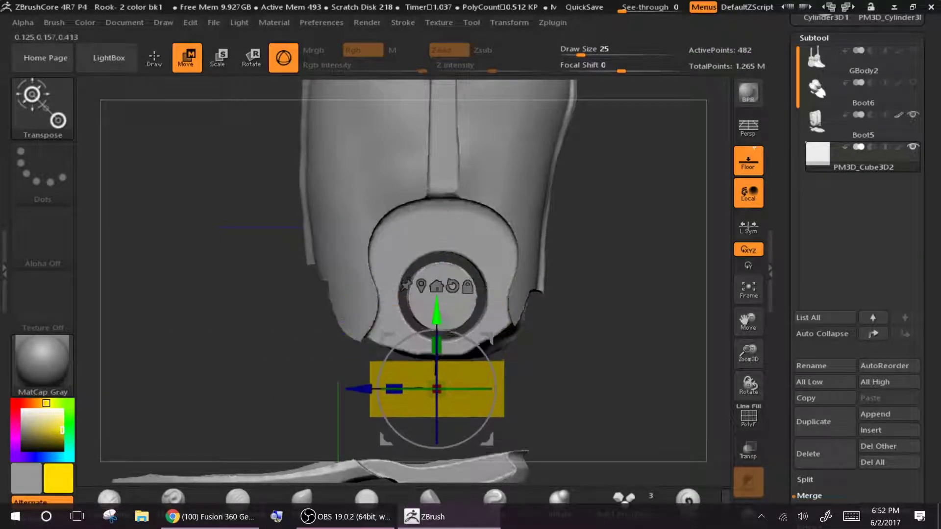
ctrl+right_drag(273, 385, 280, 242)
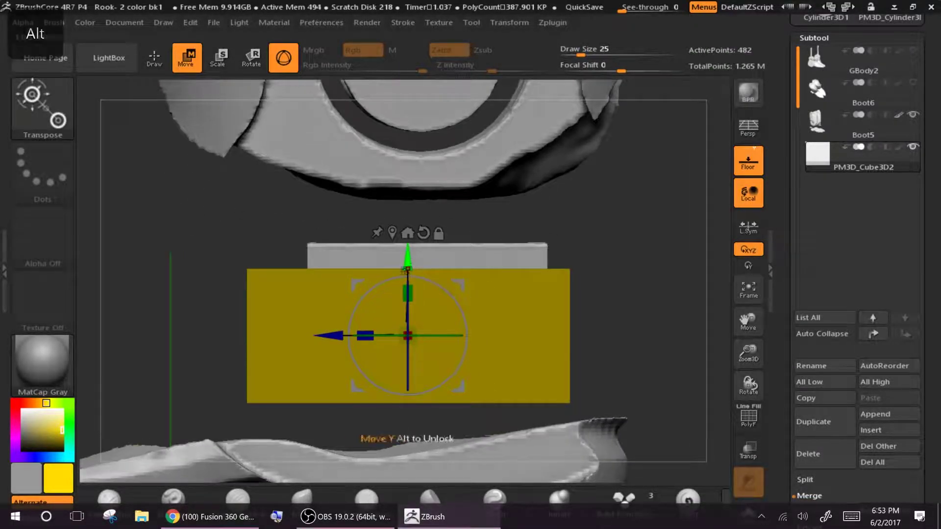
drag(408, 260, 408, 213)
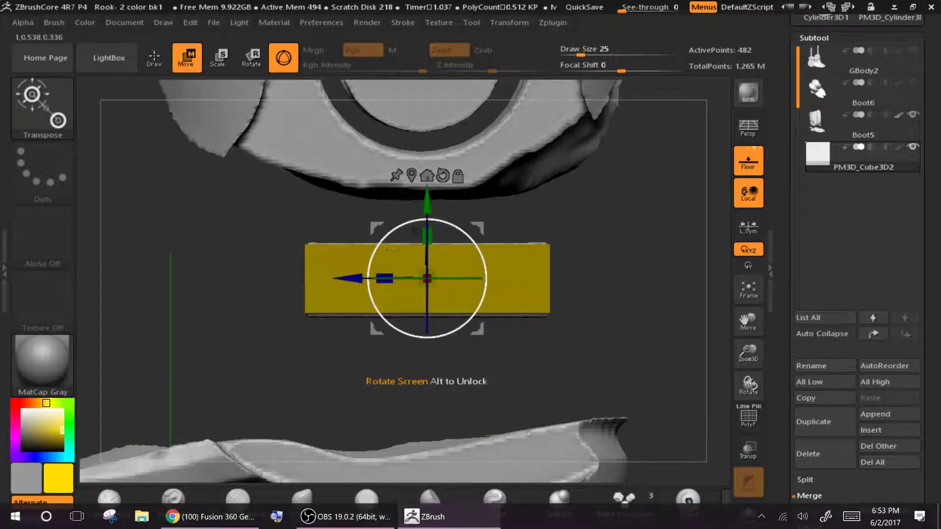
shift+right_drag(212, 244, 446, 269)
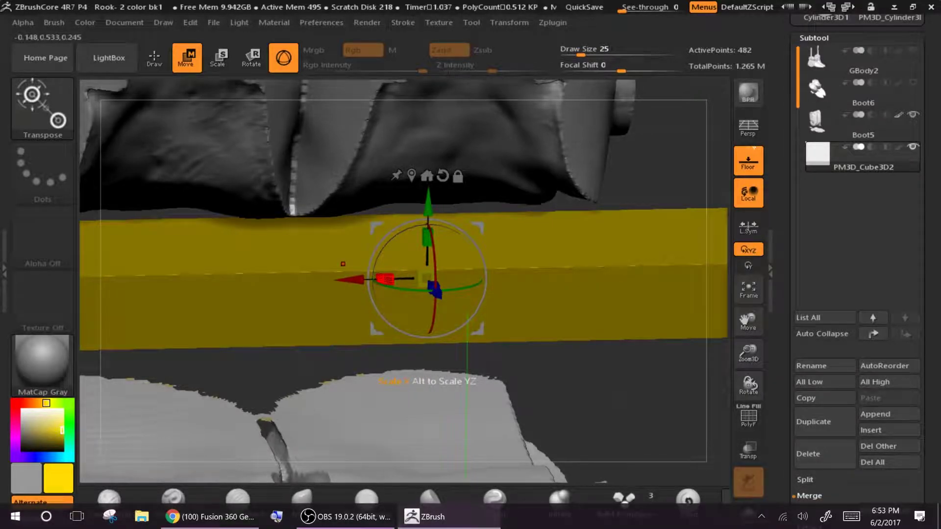
ctrl+right_drag(371, 307, 424, 278)
right_drag(206, 305, 147, 289)
Merge the cube bar into Boot5 by merging Boot5 down
click(817, 122)
right_drag(696, 314, 595, 329)
drag(833, 490, 834, 320)
click(826, 342)
drag(929, 157, 929, 442)
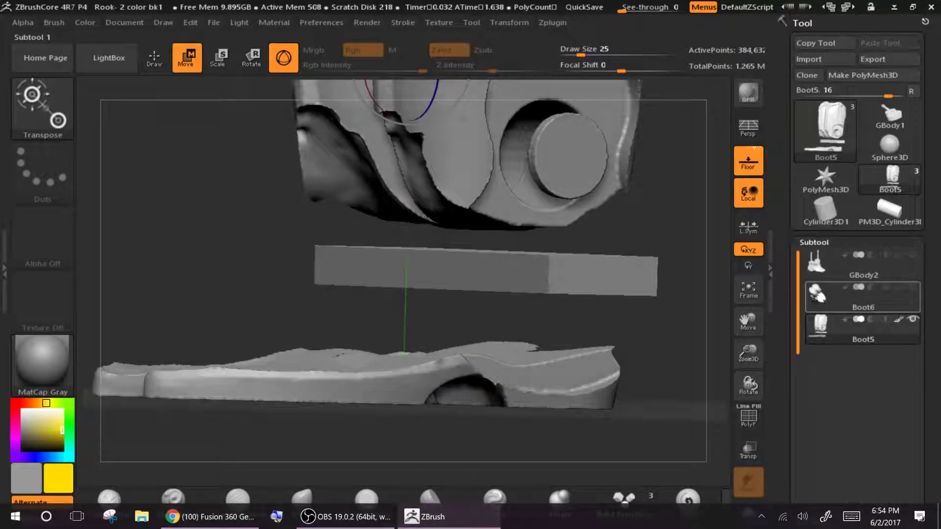
Compare GBody2, Boot6 and Boot5 by toggling their visibility, and delete the Boot6 subtool
click(913, 254)
click(912, 319)
click(913, 320)
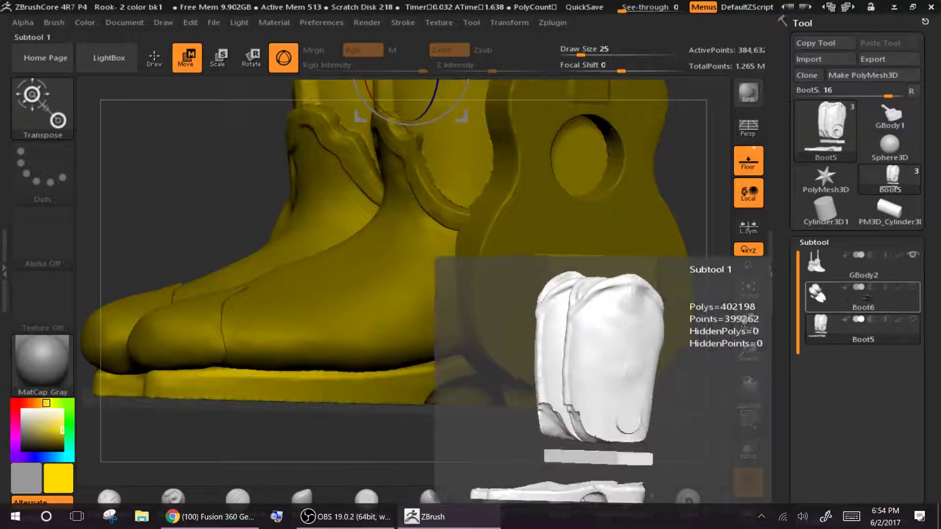
click(862, 267)
click(863, 297)
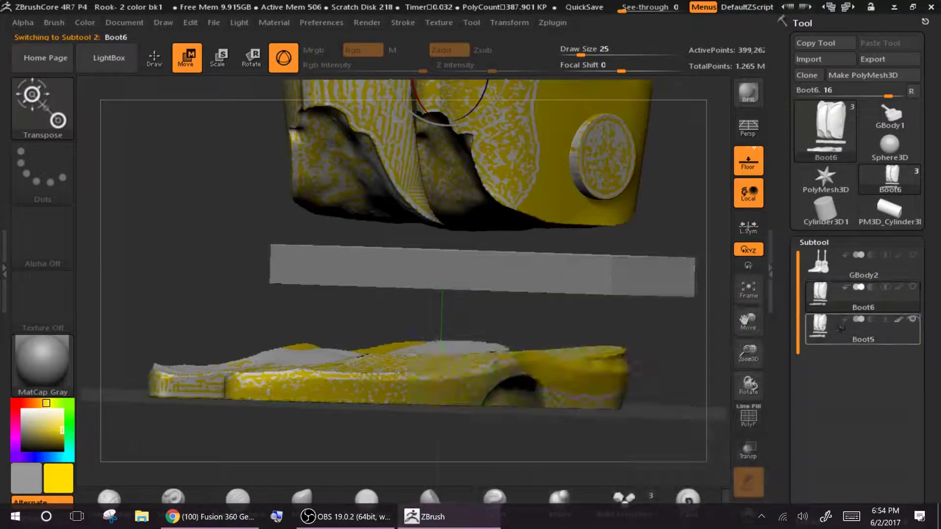
drag(784, 414, 784, 179)
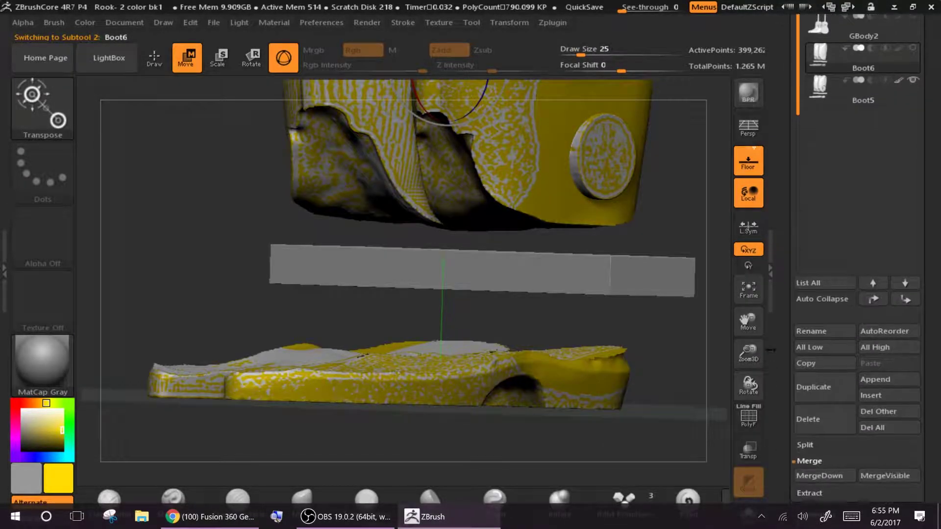
click(812, 418)
click(714, 445)
drag(706, 436, 656, 466)
drag(784, 179, 784, 414)
Append a cylinder subtool below Boot5 and select it for transforming
drag(196, 338, 216, 268)
right_drag(216, 268, 323, 265)
alt+right_drag(314, 255, 520, 299)
drag(784, 416, 784, 118)
click(876, 318)
click(556, 345)
ctrl+right_drag(539, 324, 235, 289)
key(w)
click(861, 45)
drag(781, 55, 771, 268)
Lay PM3D_Cylinder3D1 horizontally and scale it down to a thin rod running across both boots
drag(443, 412, 445, 437)
shift+right_drag(245, 294, 284, 293)
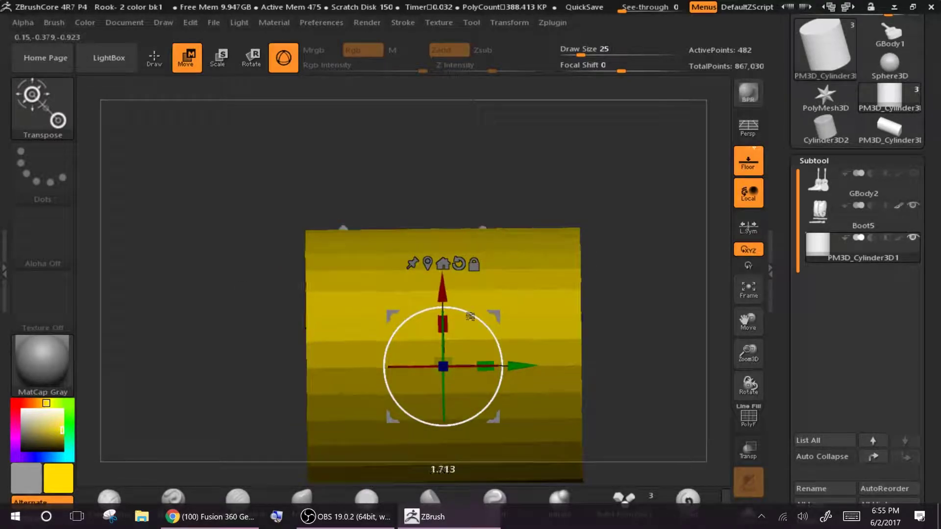
drag(484, 365, 555, 370)
right_drag(519, 269, 449, 381)
shift+right_drag(490, 404, 534, 430)
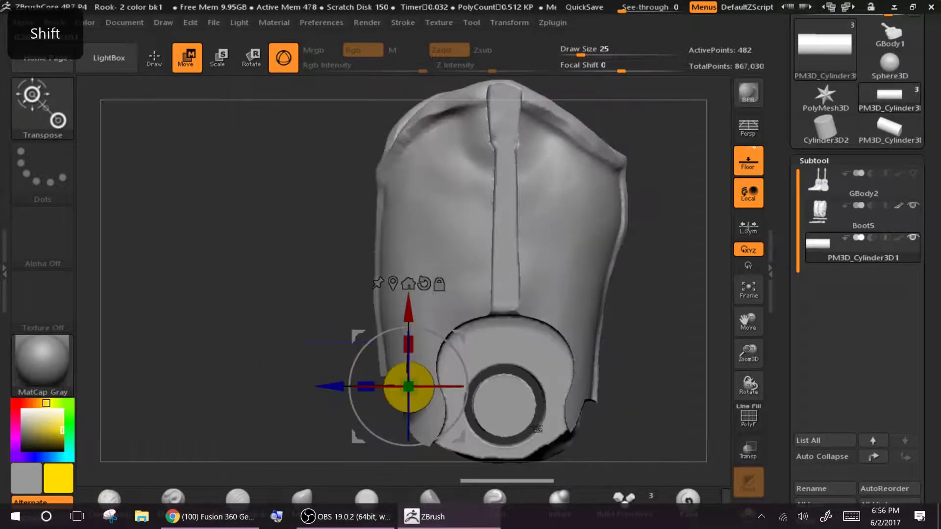
Center the cylinder on the round guitar-hole plugs and match its diameter to them
shift+right_drag(414, 395, 545, 389)
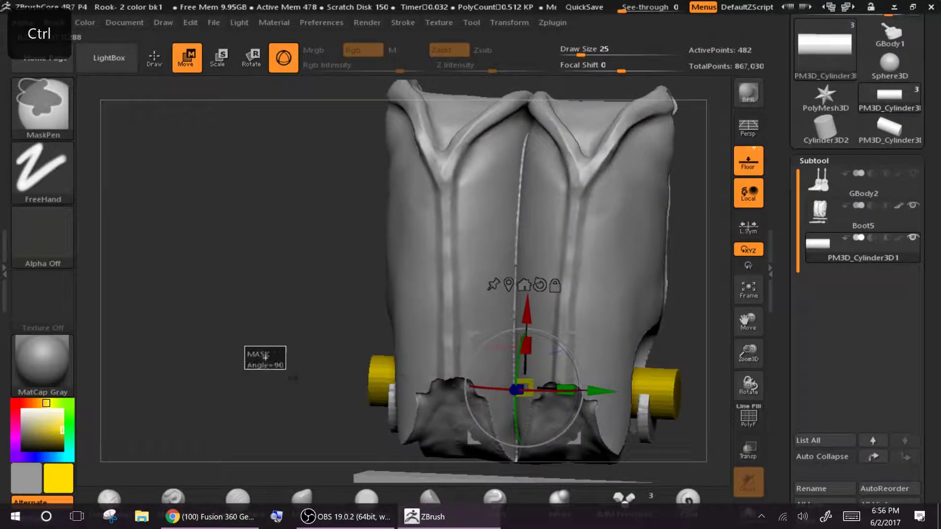
key(ctrl+z)
shift+drag(269, 333, 277, 338)
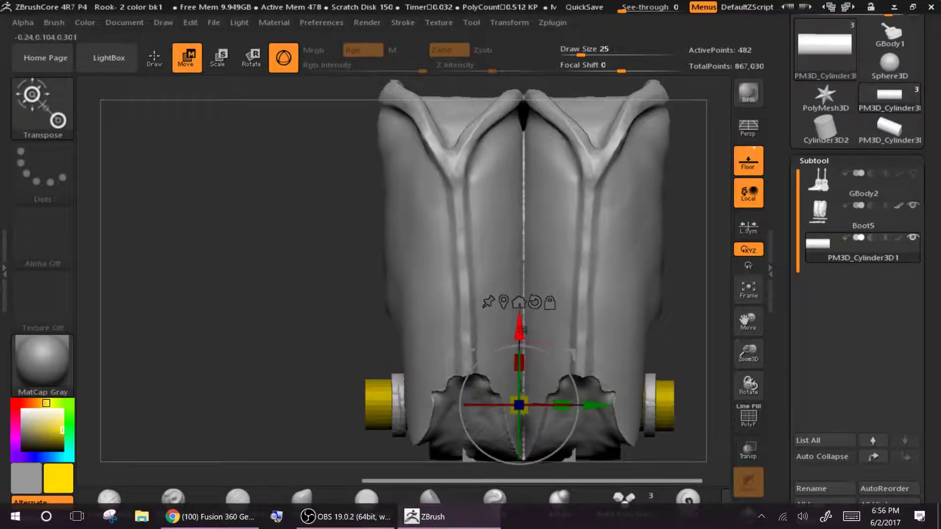
shift+right_drag(522, 331, 282, 333)
ctrl+right_drag(529, 402, 576, 403)
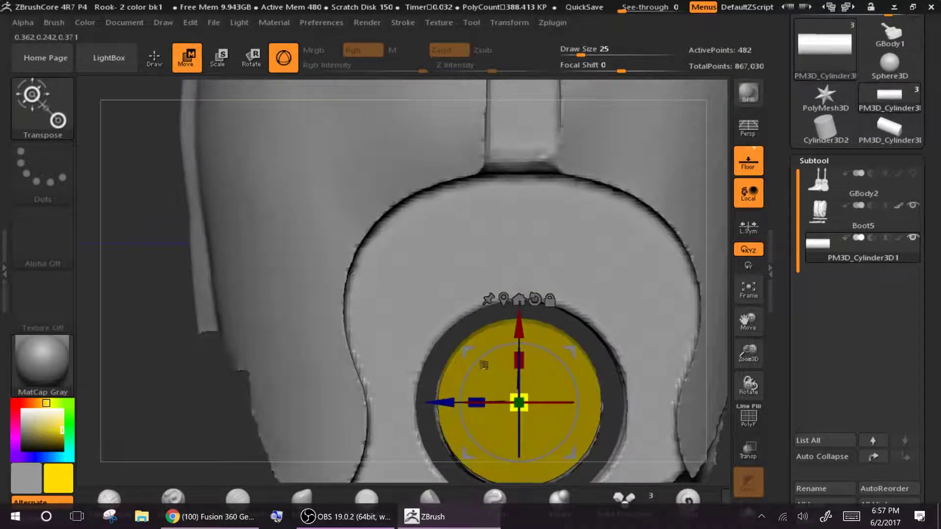
Shorten the cylinder along its length so its ends sit near the outer plug faces
right_drag(518, 328, 247, 334)
ctrl+right_drag(564, 399, 537, 397)
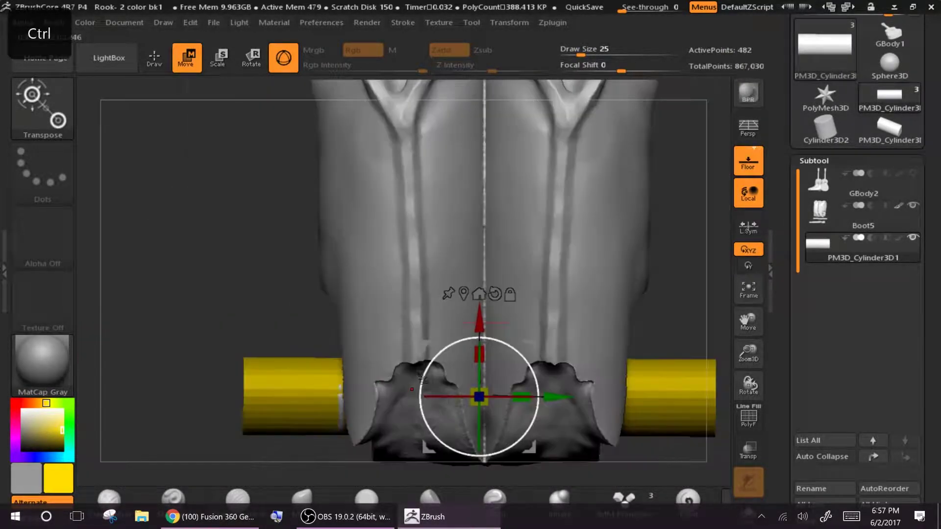
drag(522, 396, 442, 389)
drag(526, 398, 530, 398)
right_drag(530, 397, 485, 380)
Append a cube subtool below PM3D_Cylinder3D1 and narrow its width
drag(780, 403, 780, 231)
right_drag(205, 294, 229, 130)
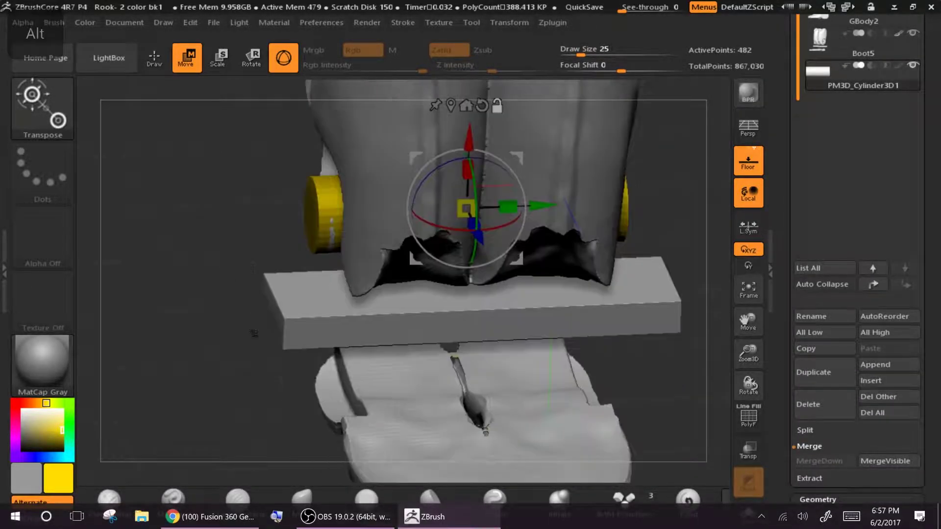
right_drag(254, 333, 196, 285)
click(875, 365)
click(495, 392)
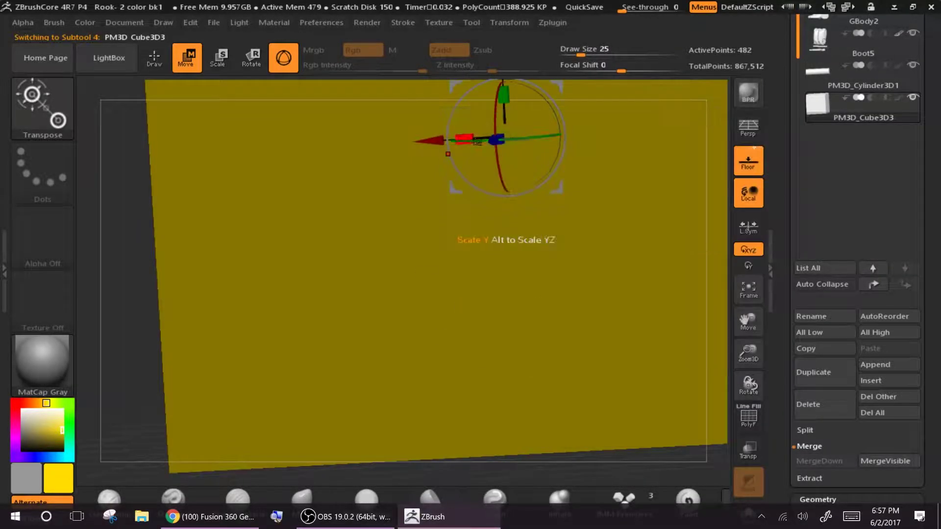
drag(475, 141, 506, 94)
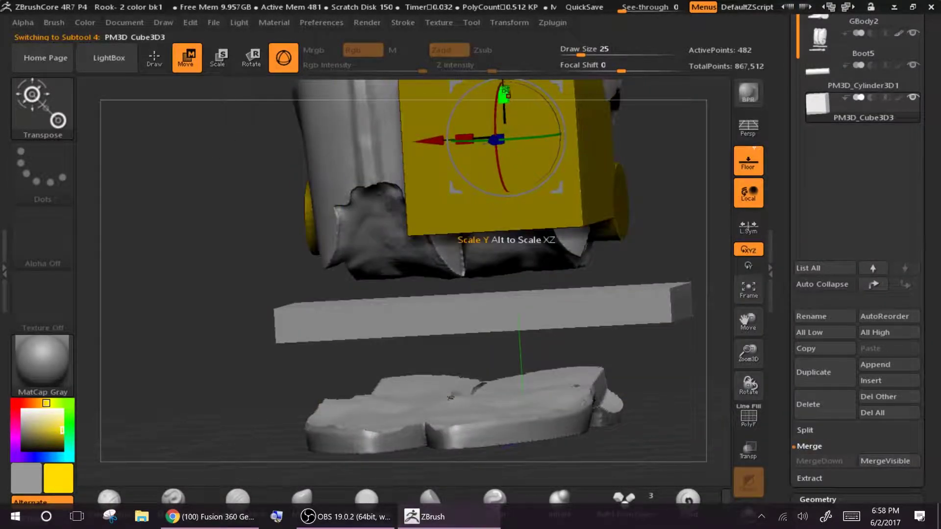
Move PM3D_Cube3D3 down between the cylinder and the soles as a connector through the crossbar, centered beneath the cylinder
alt+right_drag(226, 165, 235, 245)
drag(510, 145, 520, 279)
drag(521, 355, 500, 373)
right_drag(392, 360, 314, 299)
shift+right_drag(313, 333, 301, 333)
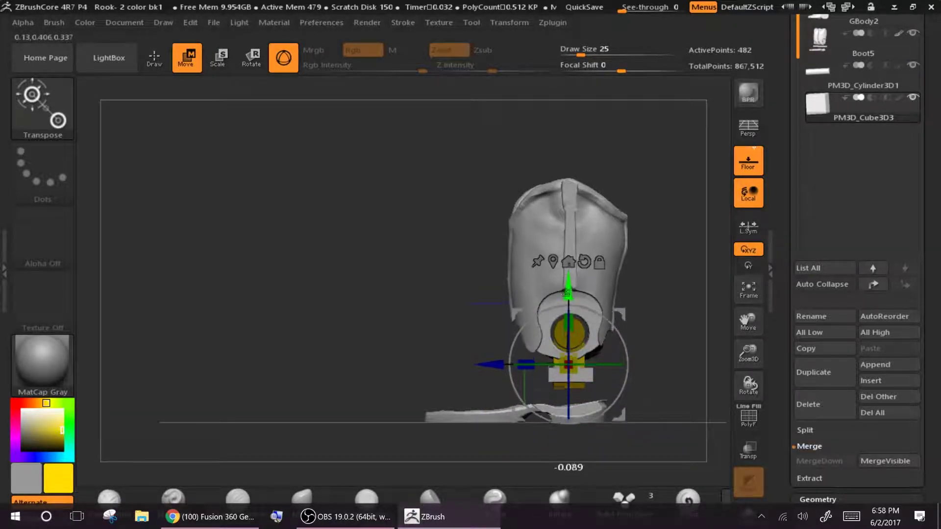
shift+right_drag(350, 355, 354, 333)
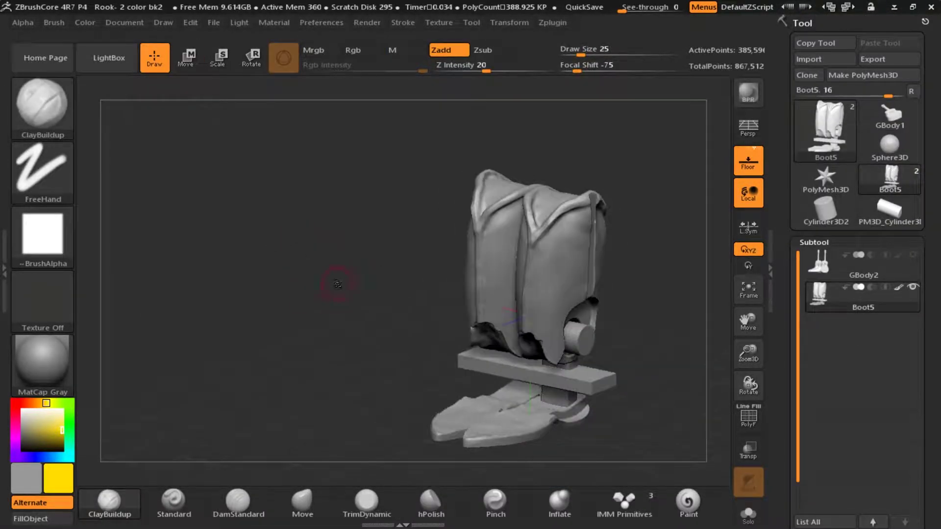
Append a cube subtool for trimming the crossbar that projects past the guitars
drag(307, 275, 382, 373)
alt+drag(383, 373, 297, 285)
click(863, 267)
drag(149, 250, 710, 233)
click(882, 213)
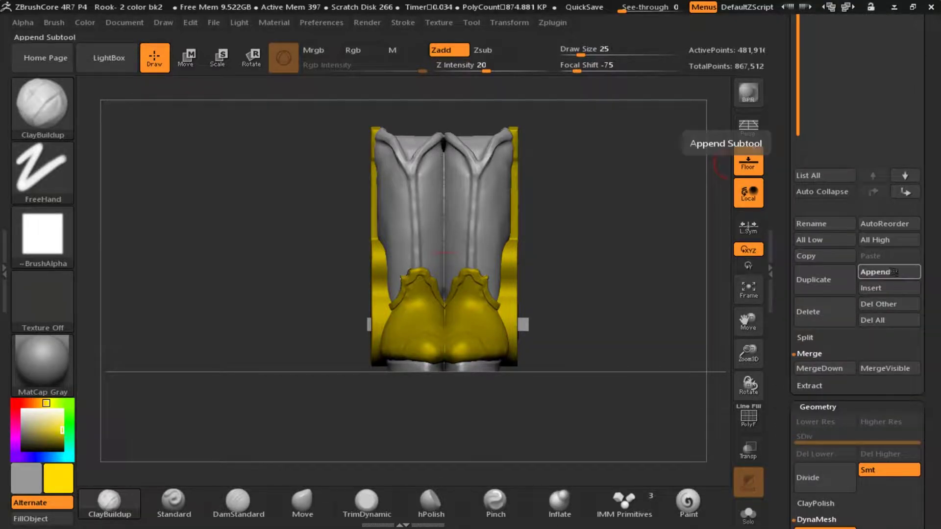
Move the new cube sideways to just outside the guitar so it covers the projecting end of the crossbar
key(w)
click(455, 268)
key(ctrl+z)
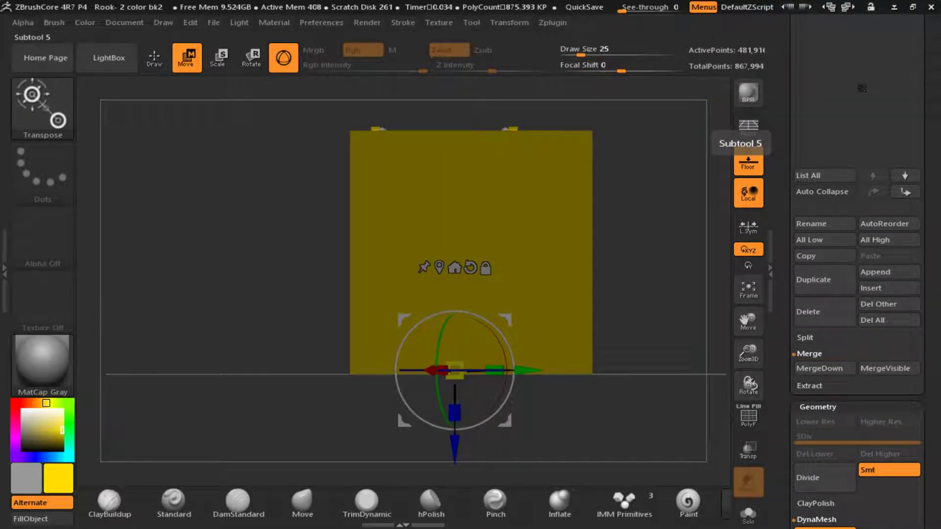
drag(862, 88, 861, 431)
click(856, 331)
drag(394, 264, 582, 258)
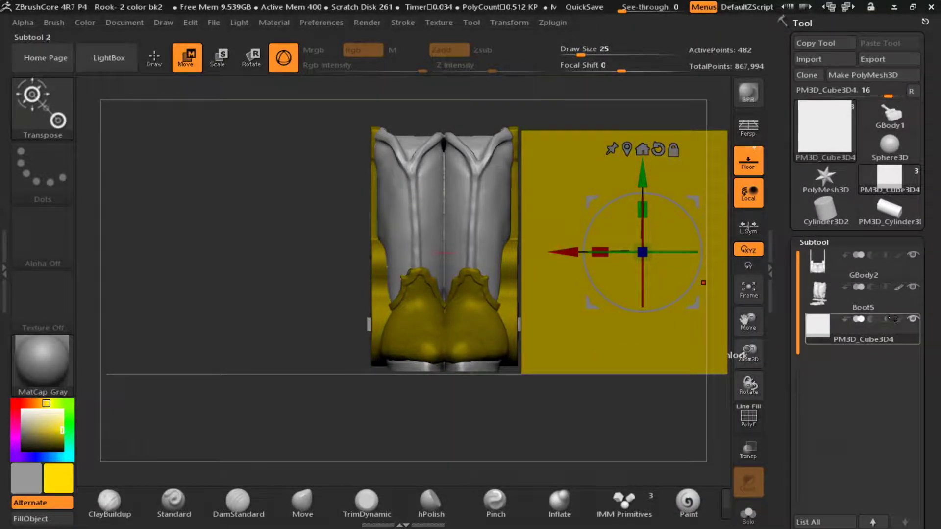
Merge PM3D_Cube3D4 into Boot5 as a subtraction and remesh to trim the crossbar end
click(861, 299)
drag(861, 299, 861, 81)
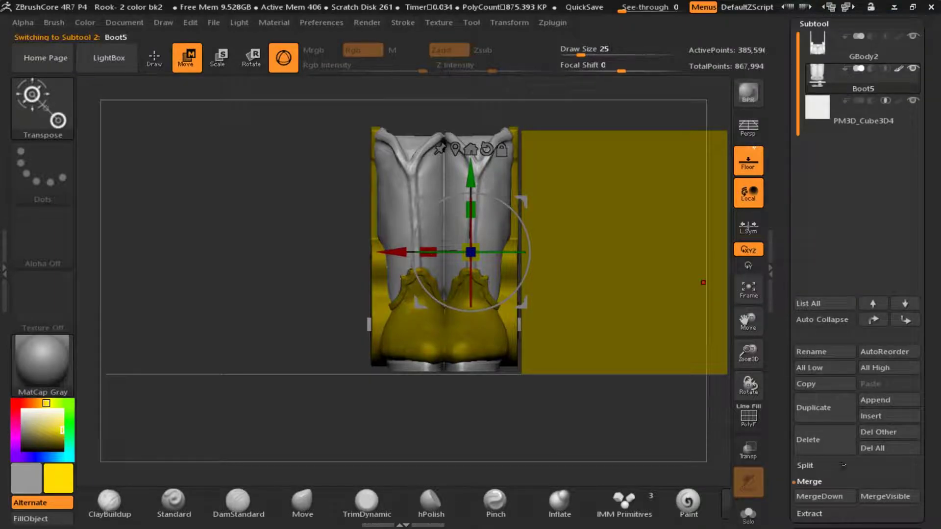
click(820, 497)
click(693, 452)
key(ctrl)
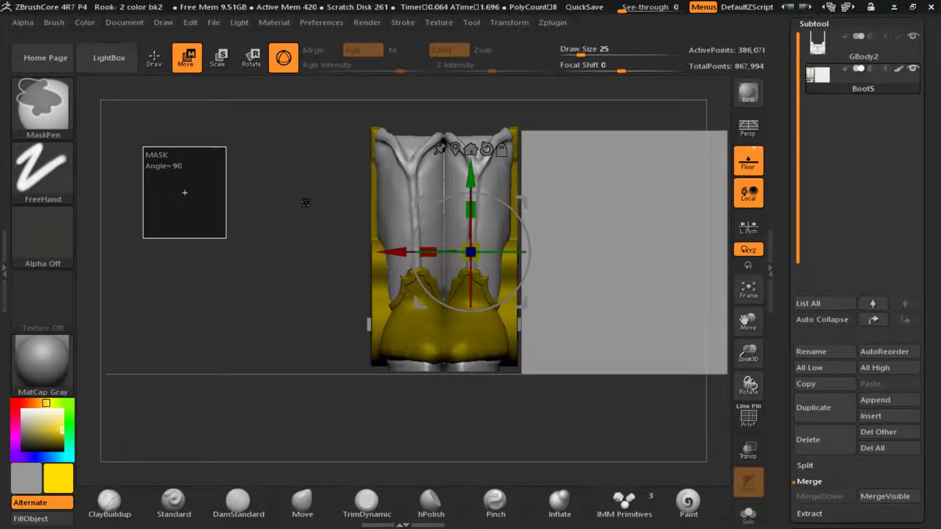
click(154, 58)
mouse_move(233, 245)
mouse_down()
mouse_move(529, 269)
mouse_move(297, 280)
mouse_up()
Select GBody2 and hide Boot5 to examine the guitars and boot feet on their own
click(913, 69)
key(ctrl+z)
drag(259, 235, 210, 216)
click(883, 49)
click(912, 37)
click(913, 36)
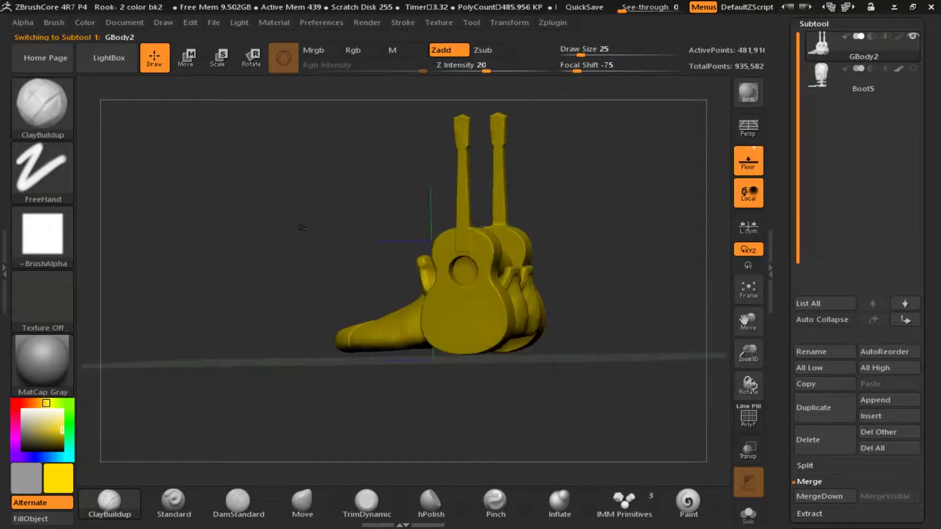
click(833, 76)
click(813, 408)
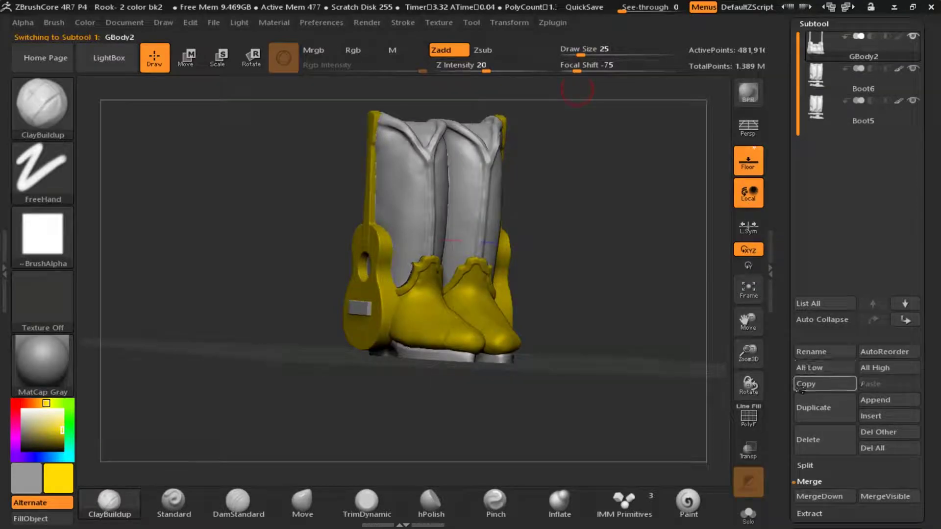
click(811, 407)
click(905, 319)
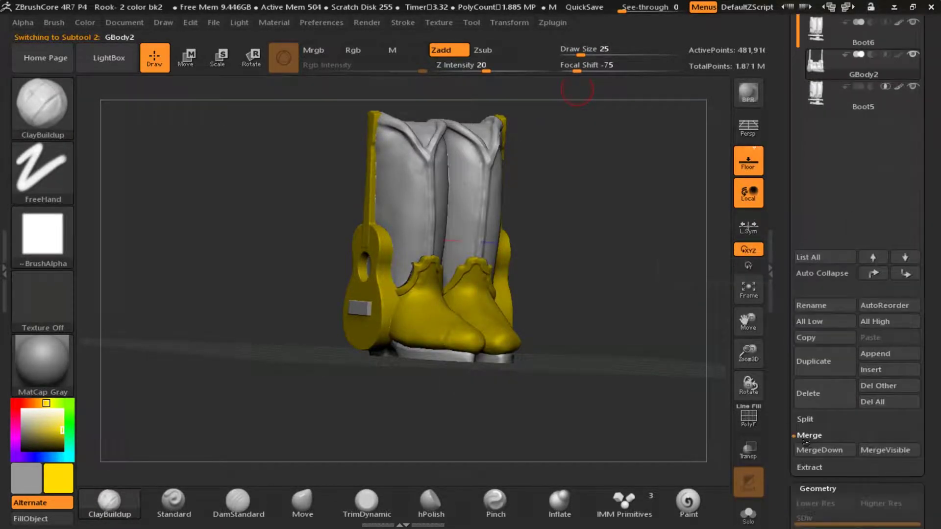
scroll(858, 245, up, 3)
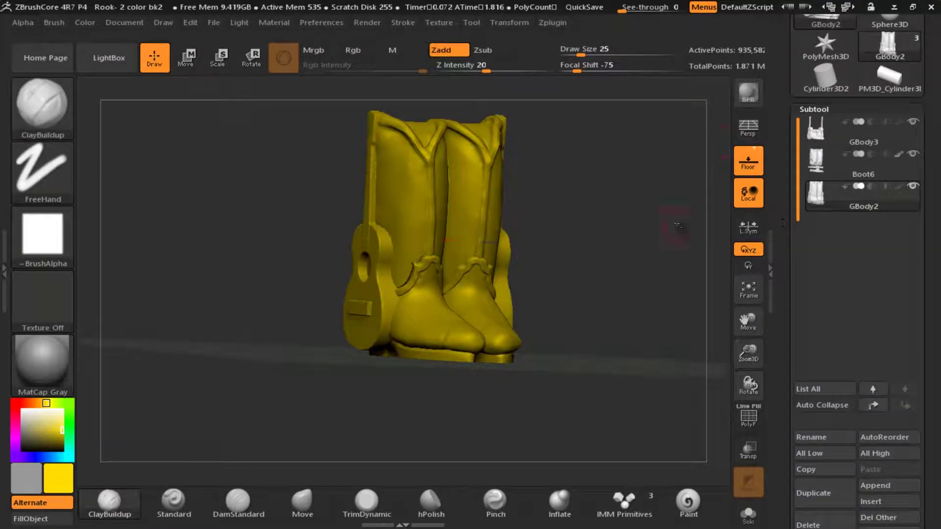
click(807, 463)
click(711, 498)
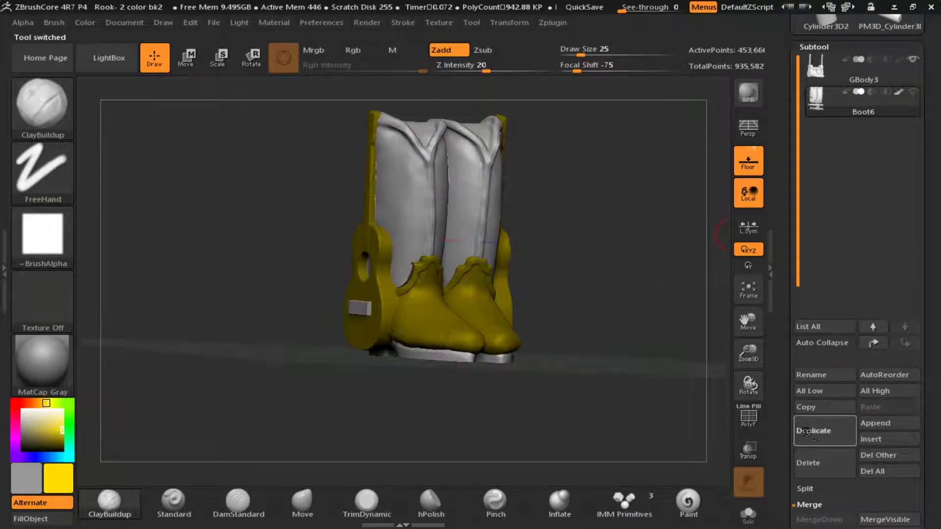
Duplicate GBody3 and Boot6, then merge Boot6 into GBody3 as a subtraction and remesh the result
click(816, 436)
click(906, 343)
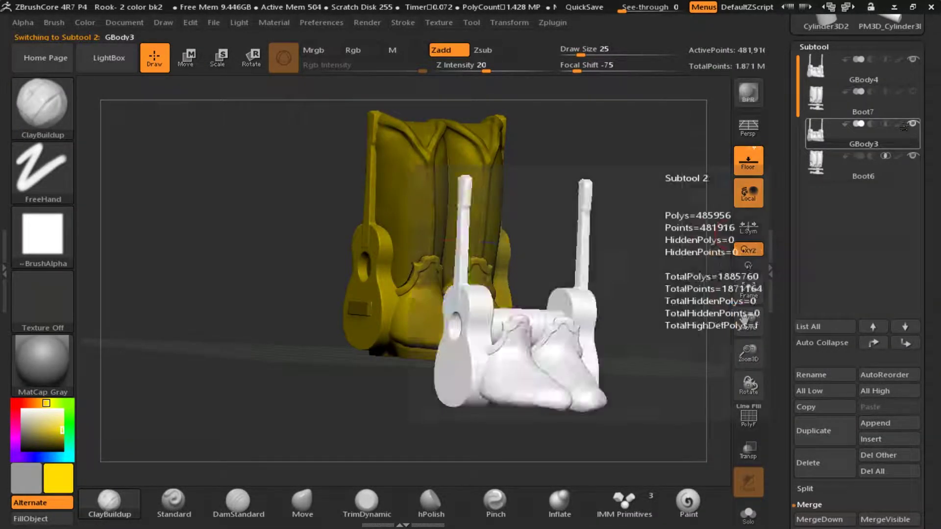
drag(928, 343, 928, 260)
click(819, 437)
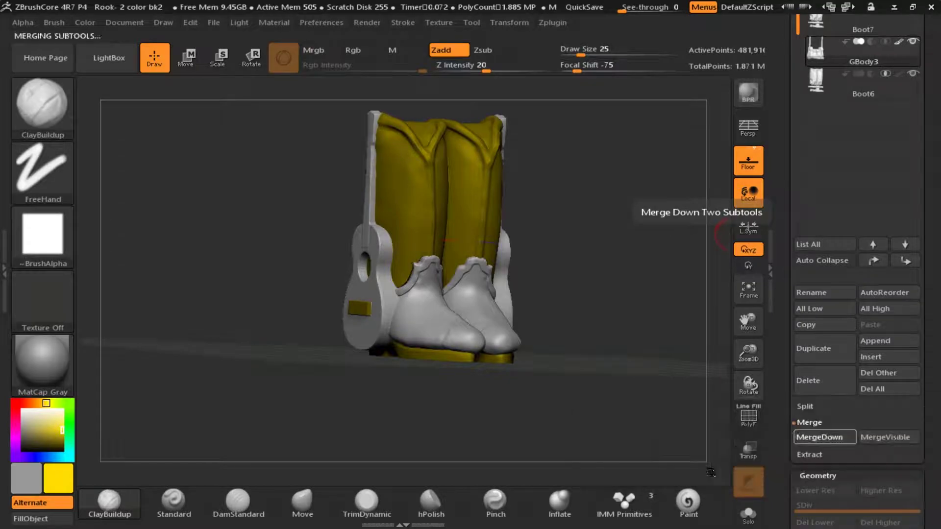
click(713, 469)
drag(928, 123, 928, 244)
ctrl+drag(600, 159, 676, 244)
Delete the leftover GBody4 duplicate subtool
drag(127, 235, 223, 226)
click(843, 110)
drag(784, 493, 785, 457)
click(817, 467)
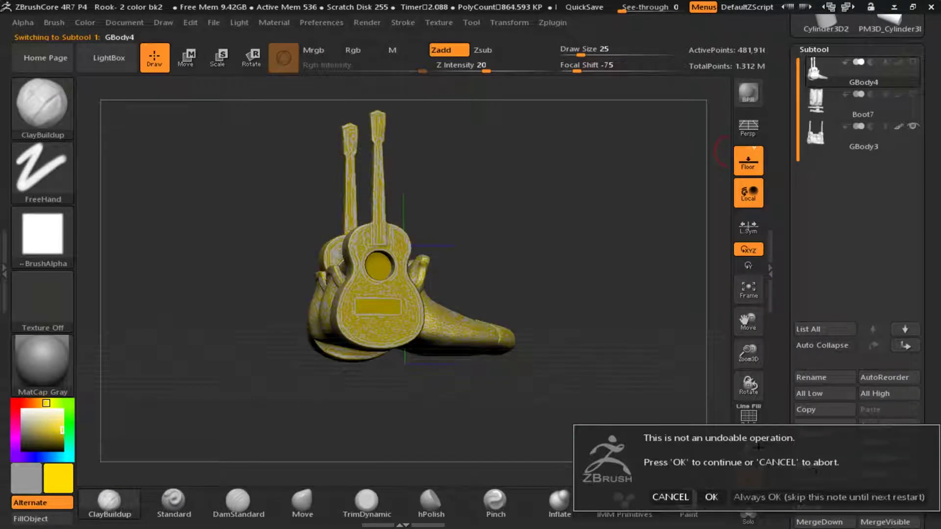
click(710, 497)
Hide GBody3 and append a ring subtool for the key chain loop
drag(713, 313, 630, 281)
alt+right_drag(321, 262, 458, 267)
click(912, 95)
right_drag(246, 301, 215, 299)
right_drag(299, 164, 235, 221)
click(878, 425)
click(682, 425)
click(867, 141)
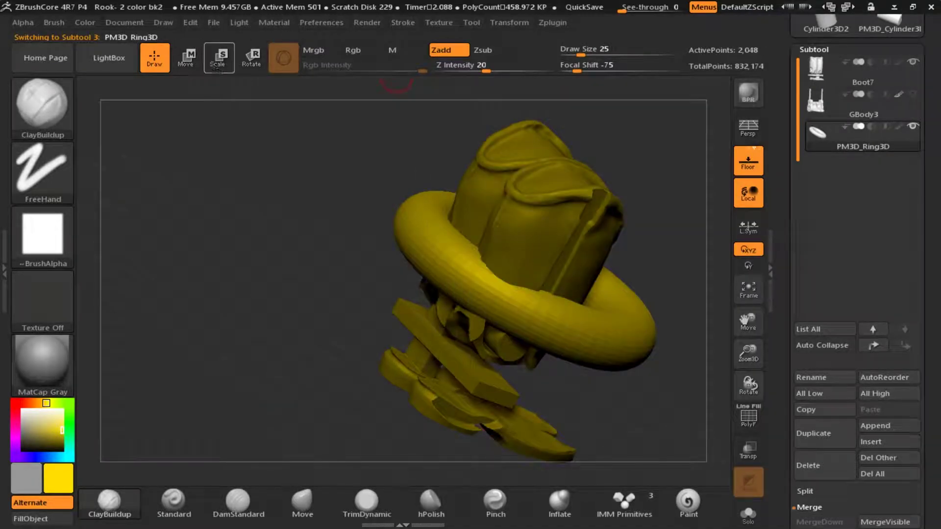
Scale PM3D_Ring3D down to a small loop and place it at the upper back edge between the two boots
click(187, 59)
drag(559, 216, 599, 149)
drag(252, 211, 230, 286)
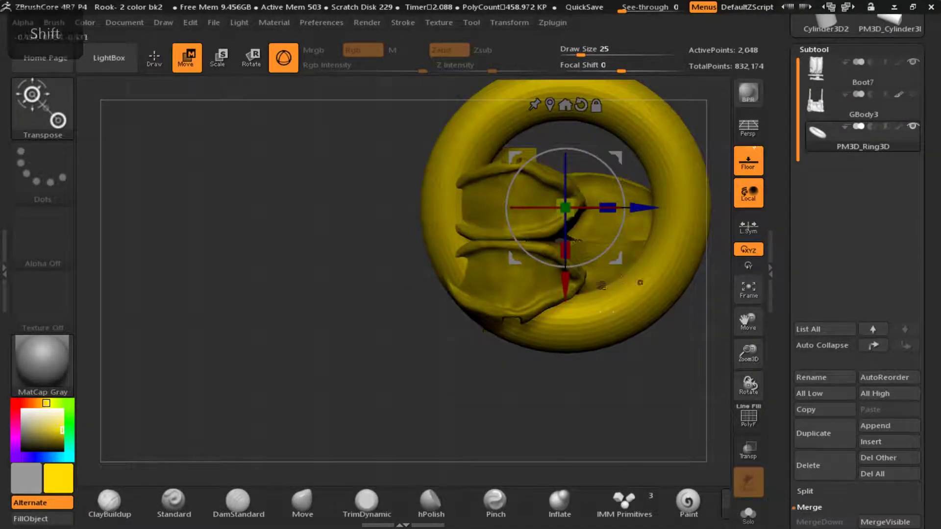
drag(635, 211, 523, 210)
drag(453, 284, 453, 317)
drag(453, 241, 412, 277)
drag(380, 224, 244, 228)
key(ctrl)
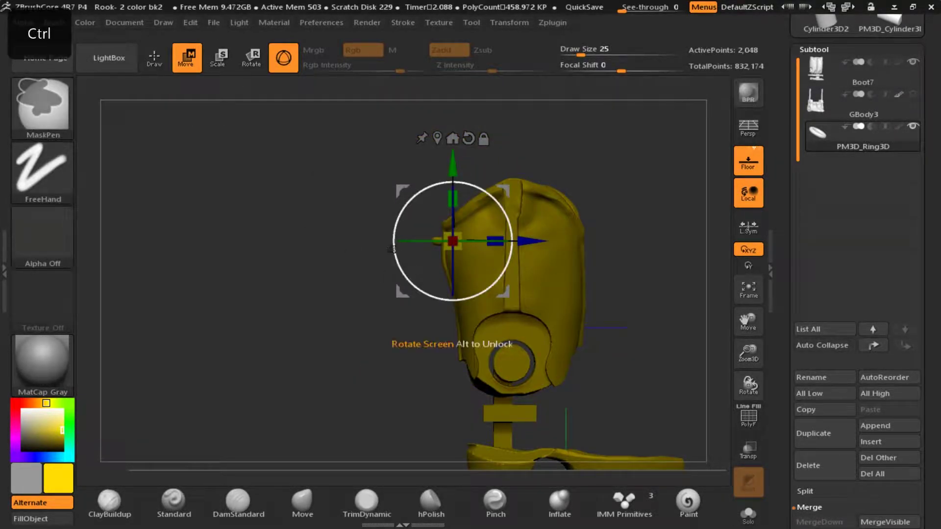
drag(392, 249, 305, 261)
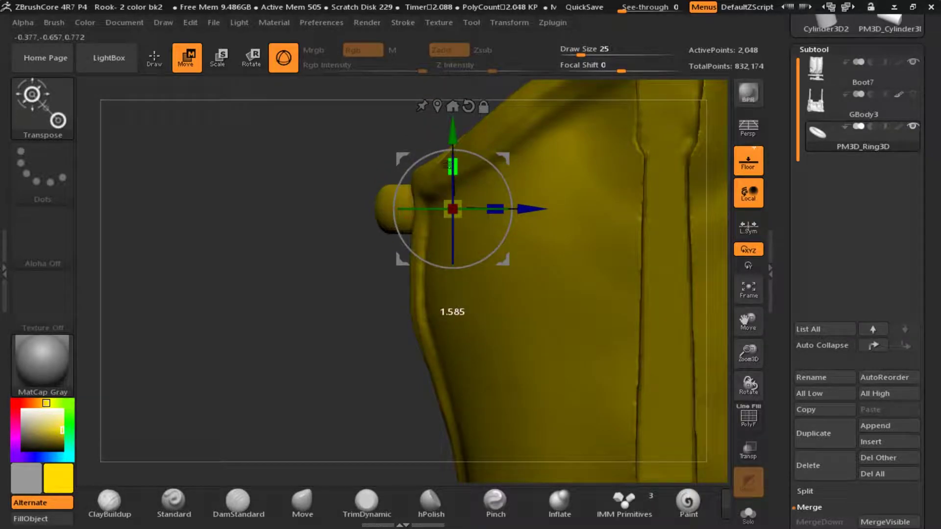
scroll(833, 245, down, 5)
click(813, 226)
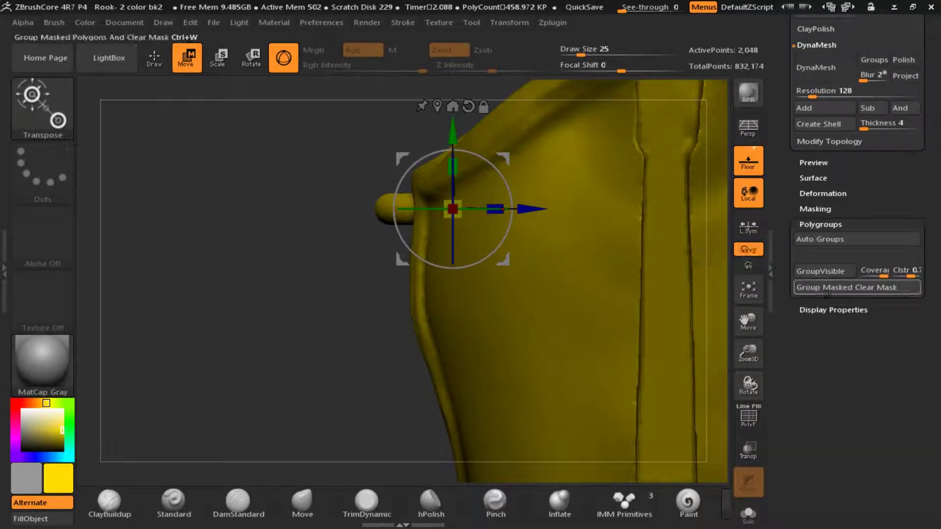
click(823, 193)
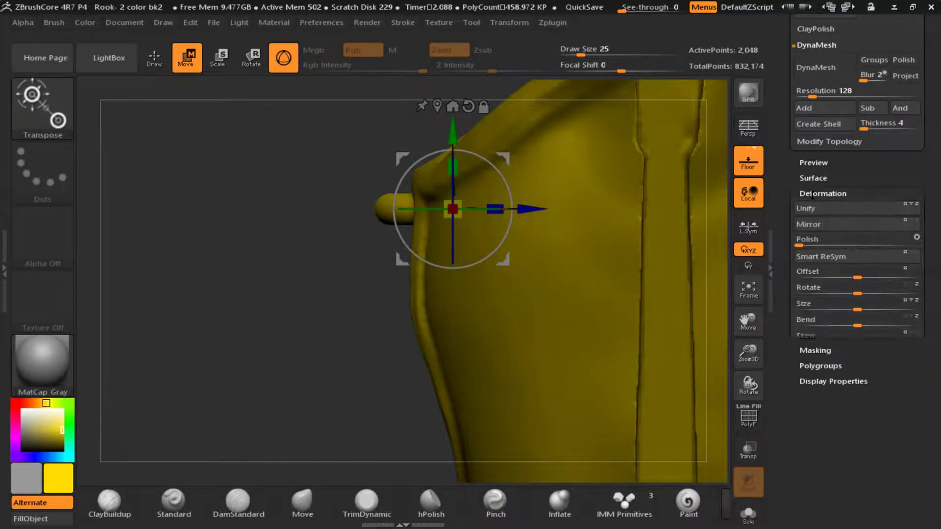
click(813, 178)
click(813, 178)
scroll(814, 206, up, 5)
click(797, 236)
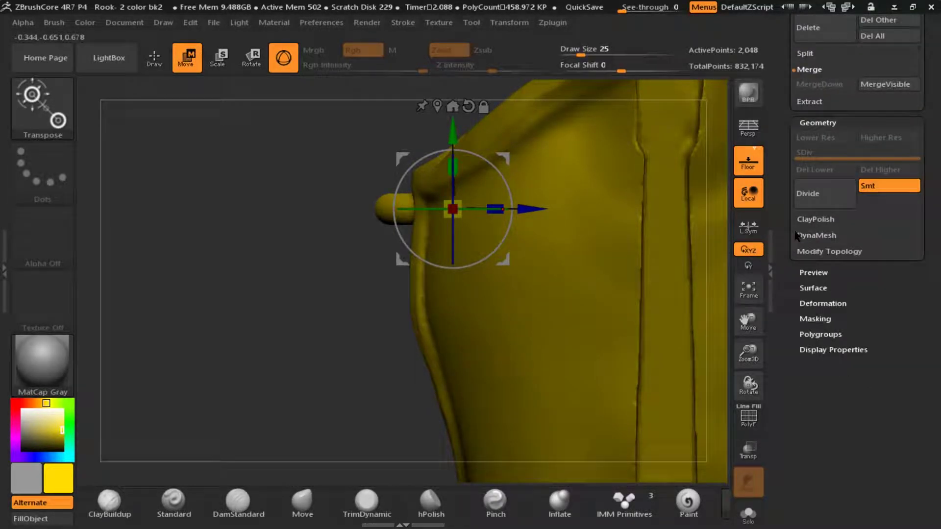
scroll(824, 221, up, 3)
click(824, 221)
scroll(824, 221, up, 3)
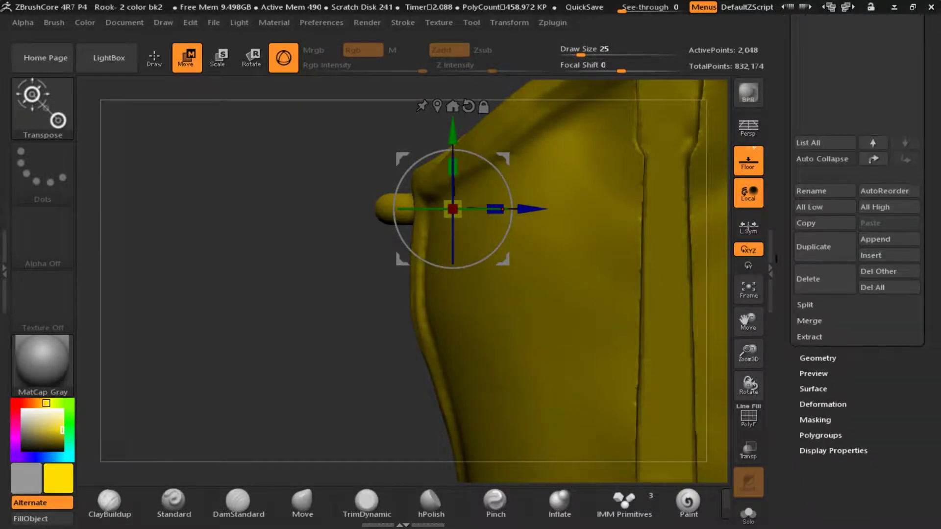
scroll(833, 236, up, 3)
Place Boot7 directly above PM3D_Ring3D in the subtool order and merge the ring into it
drag(314, 294, 382, 186)
click(885, 271)
drag(833, 441, 833, 248)
click(906, 345)
drag(679, 147, 667, 235)
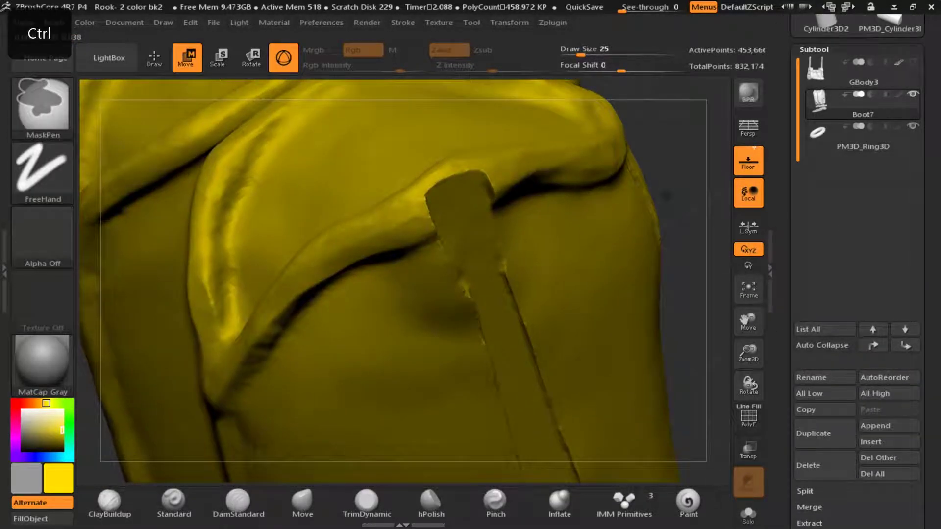
key(ctrl+z)
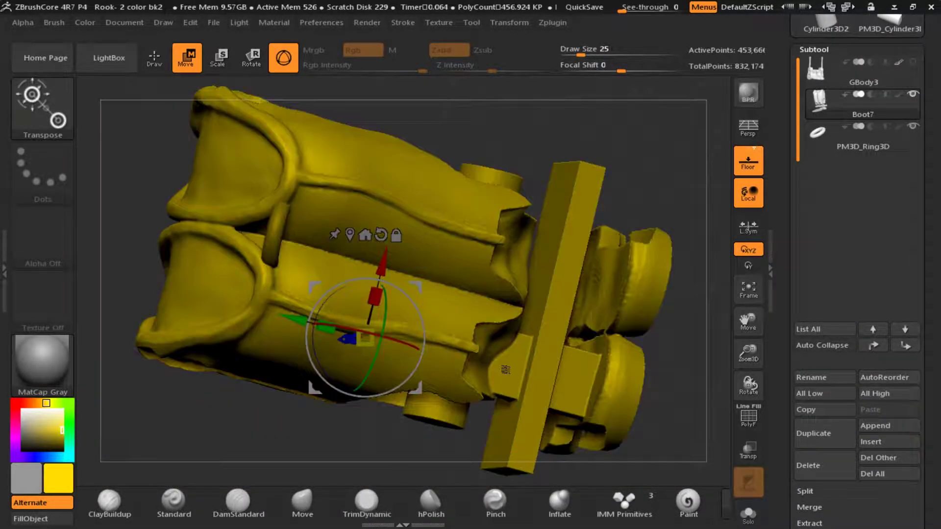
click(820, 506)
click(820, 523)
click(711, 513)
Show GBody3 together with Boot7 again and return to Draw mode
drag(118, 107, 421, 186)
click(912, 97)
shift+right_drag(623, 279, 393, 265)
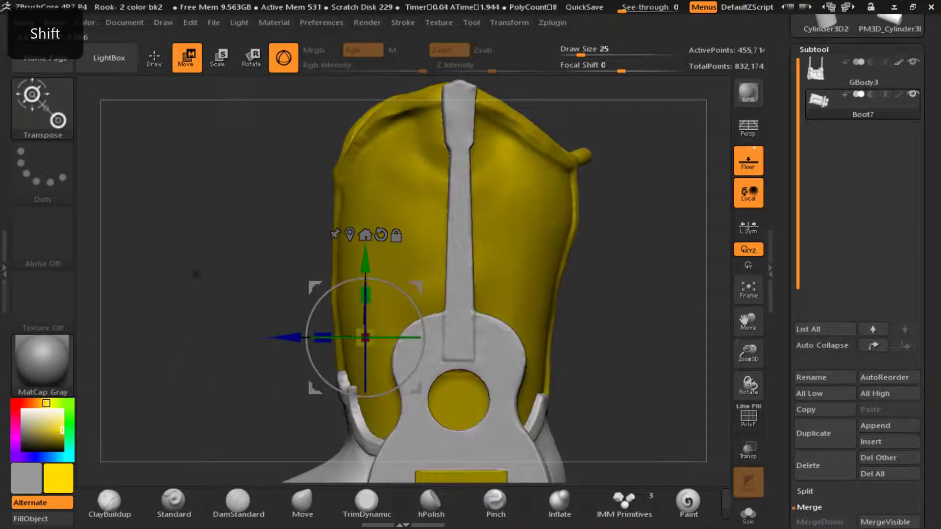
key(f)
ctrl+right_drag(206, 294, 188, 255)
key(q)
mouse_move(188, 255)
mouse_down()
mouse_move(225, 204)
mouse_move(234, 321)
mouse_move(260, 351)
mouse_move(170, 224)
mouse_move(392, 289)
mouse_move(343, 255)
mouse_up()
Save the project as Rook- 2 color
click(214, 23)
click(314, 46)
click(147, 242)
key(Return)
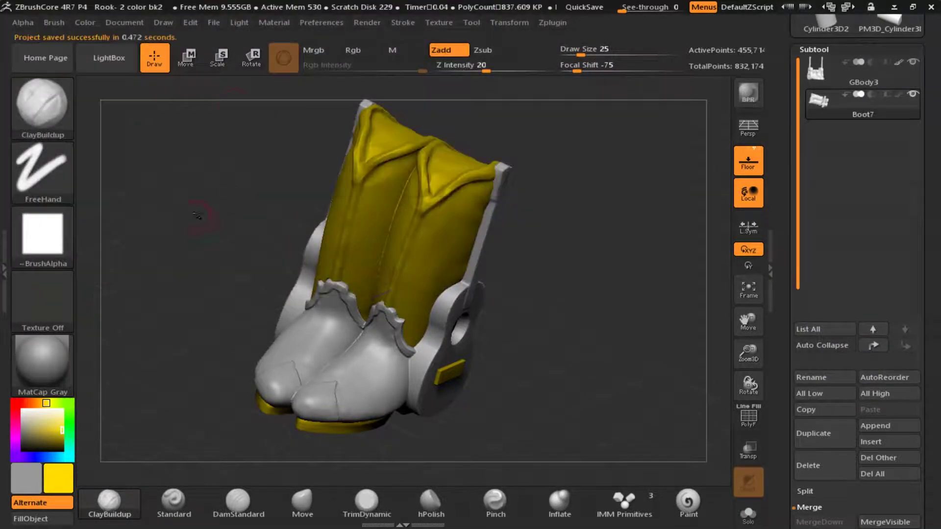
Optimize the GBody3 subtool for 3D printing
click(214, 22)
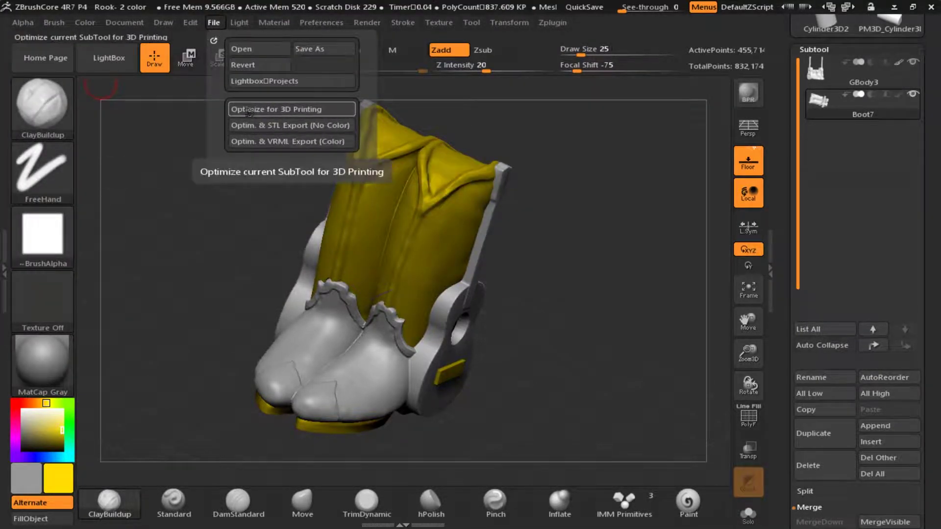
click(247, 110)
click(212, 24)
click(255, 110)
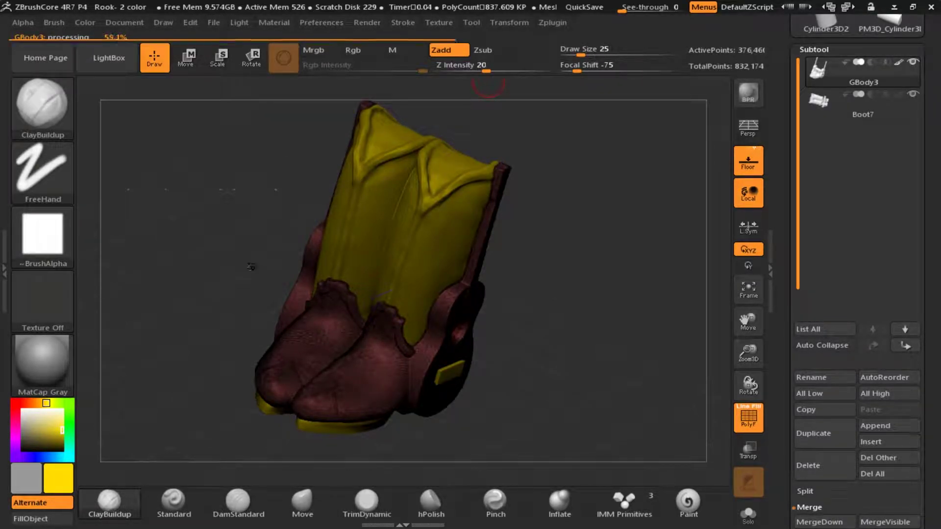
mouse_move(315, 351)
ctrl+right_down()
mouse_move(478, 306)
mouse_move(456, 293)
mouse_move(542, 213)
ctrl+right_up()
mouse_move(564, 266)
right_down()
mouse_move(514, 211)
mouse_move(563, 274)
right_up()
ctrl+right_drag(596, 426, 601, 314)
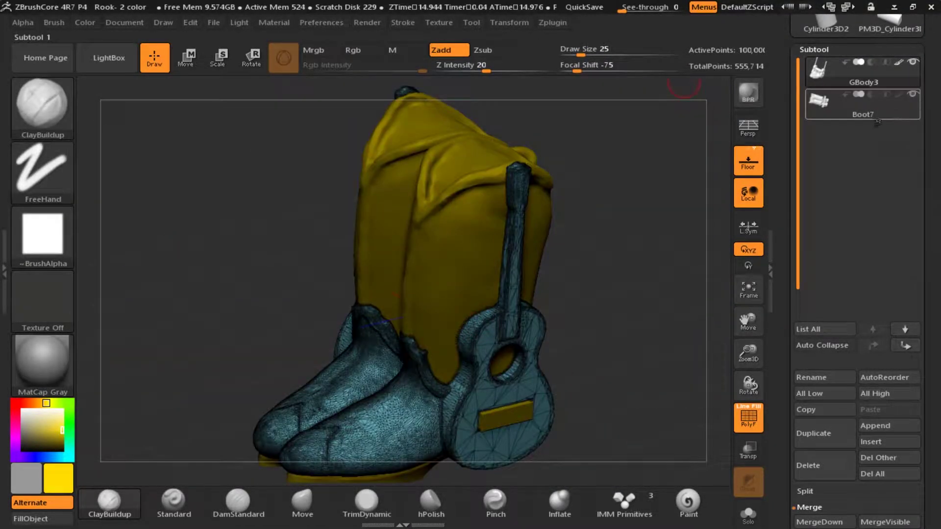
Select Boot7, hide GBody3 and optimize Boot7 for 3D printing
click(865, 105)
click(913, 62)
mouse_move(374, 183)
ctrl+right_down()
mouse_move(377, 230)
mouse_move(374, 178)
ctrl+right_up()
click(214, 23)
click(286, 111)
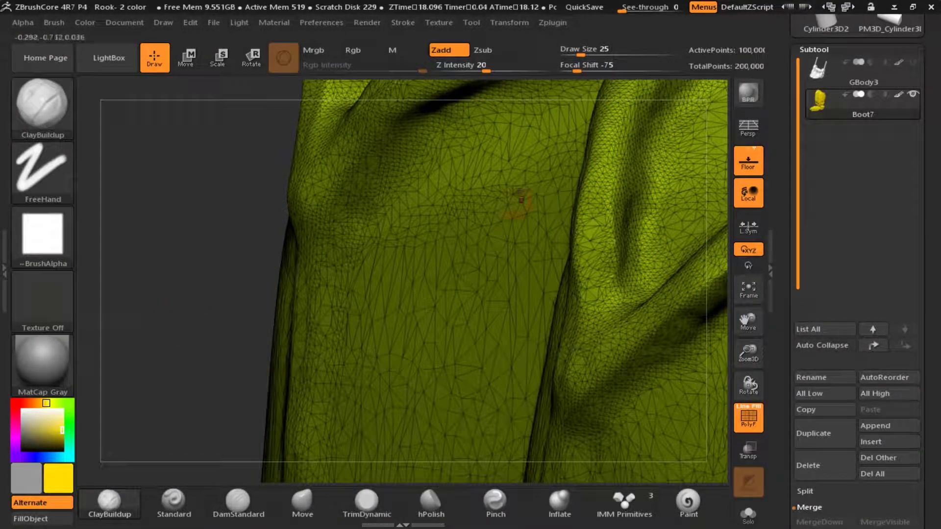
Export Boot7 as an optimized STL file to the Desktop
click(213, 22)
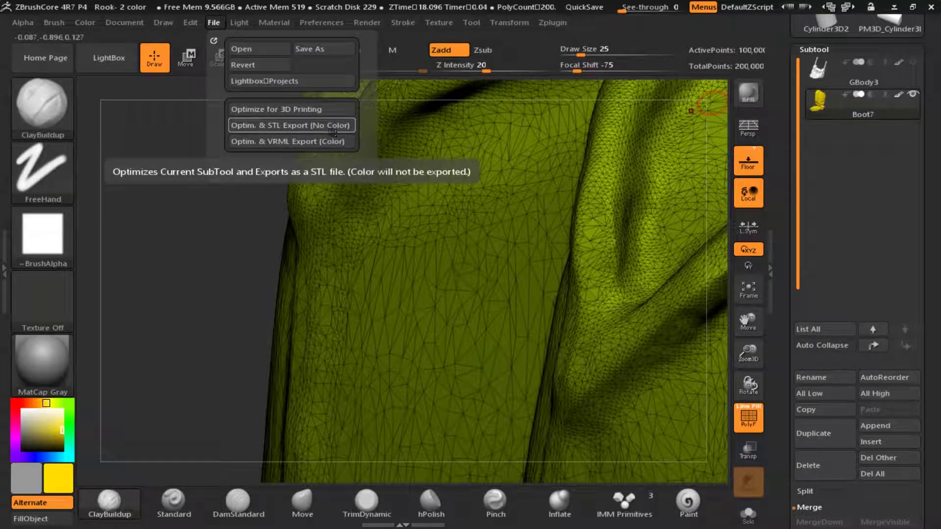
click(318, 125)
click(52, 90)
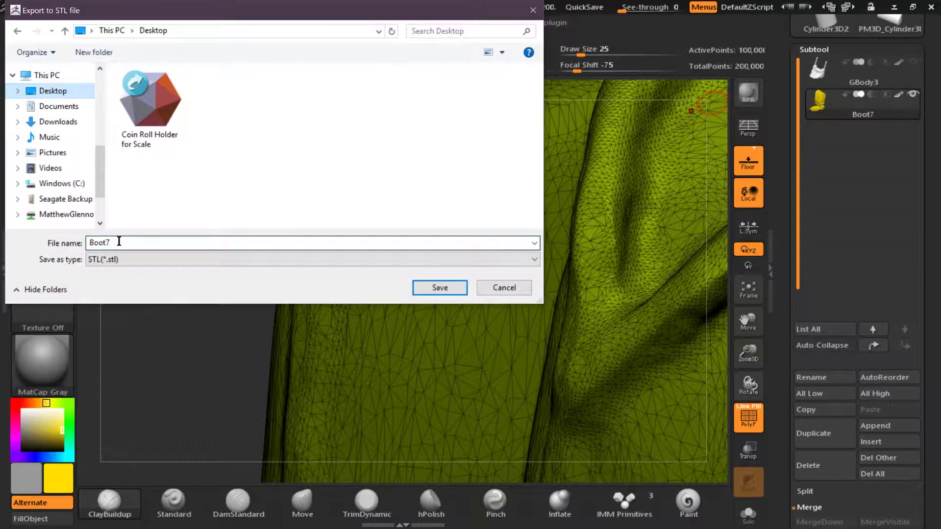
key(Return)
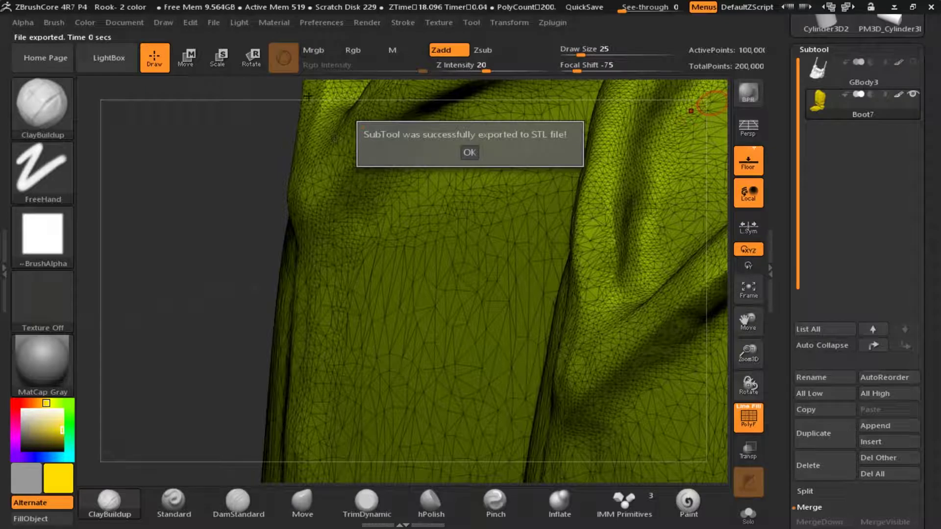
Export GBody3 as an optimized STL file, with the file name ending in 2
click(853, 73)
key(f)
click(213, 23)
click(294, 126)
key(BackSpace)
text(2)
click(420, 288)
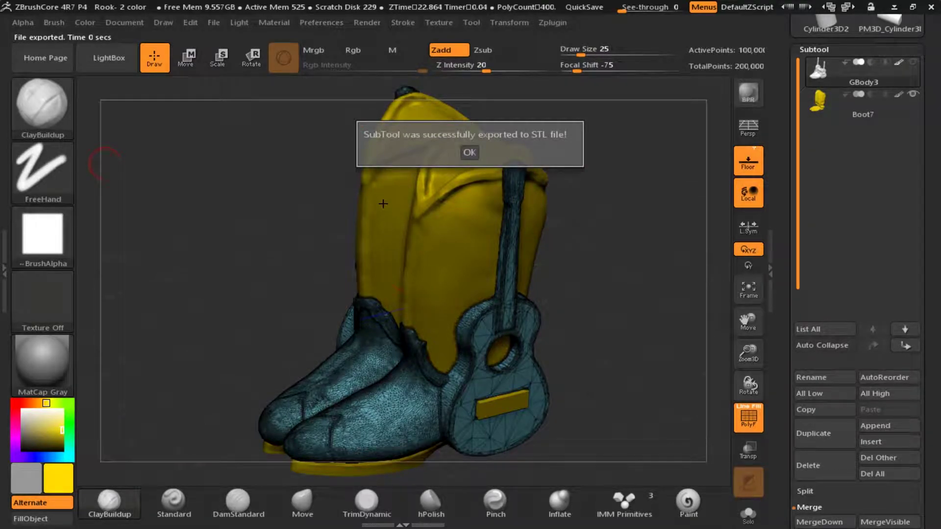
Switch to Simplify3D and import the Boot color 1 and Boot color 2 STL files from the desktop
click(469, 152)
click(894, 6)
drag(70, 155, 224, 138)
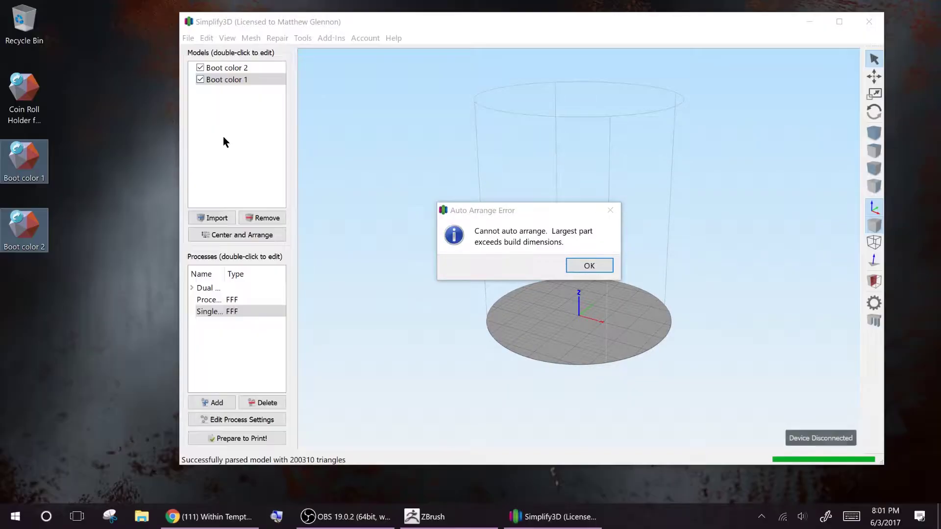
click(578, 265)
drag(422, 305, 386, 259)
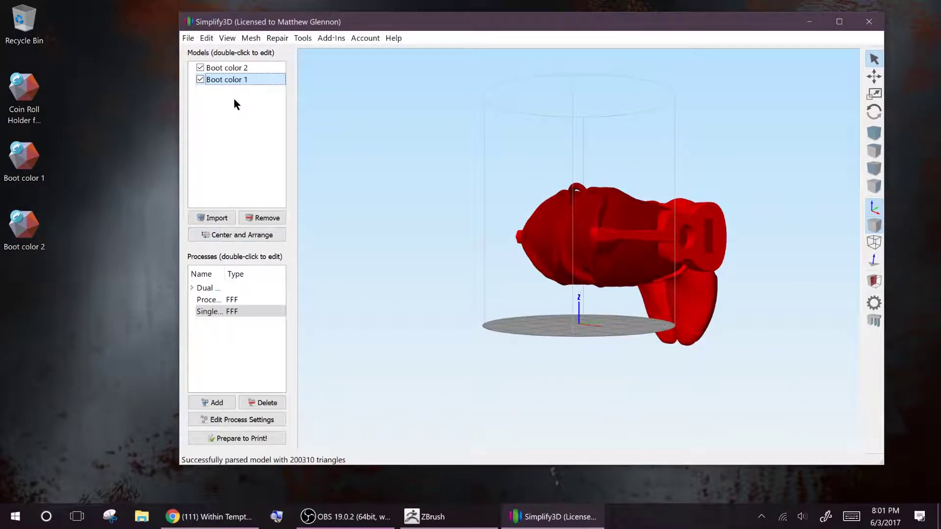
Select both boot models, align their origins and group them
drag(238, 113, 223, 67)
click(206, 38)
click(273, 208)
click(206, 38)
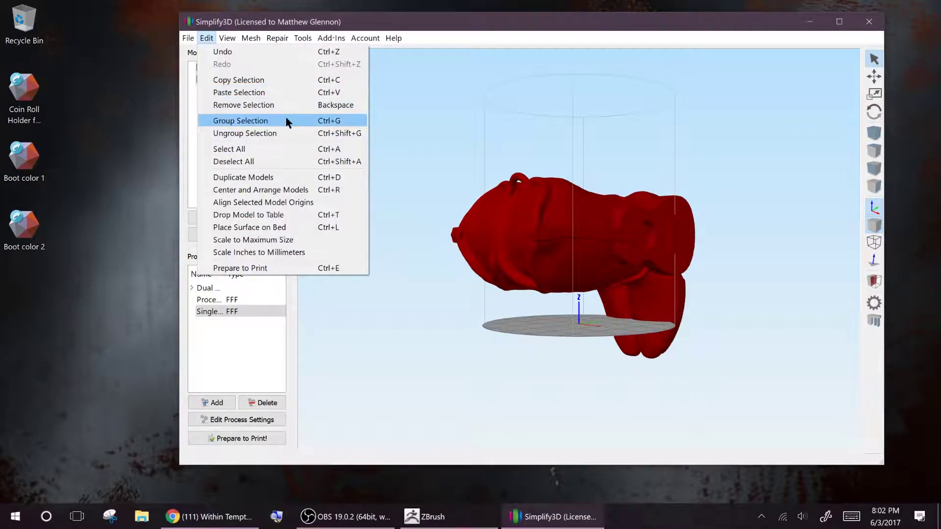
click(287, 122)
Set the boot group's X rotation to 90 degrees so the boots stand upright
double_click(231, 90)
drag(809, 263, 739, 260)
text(-90)
key(Return)
text(90)
key(Return)
Center the boots on the build plate and scale them uniformly to a Z size of 40 mm
click(227, 234)
click(590, 265)
text(40)
key(Return)
click(803, 439)
click(237, 235)
drag(534, 240, 491, 264)
right_drag(471, 239, 450, 204)
double_click(567, 216)
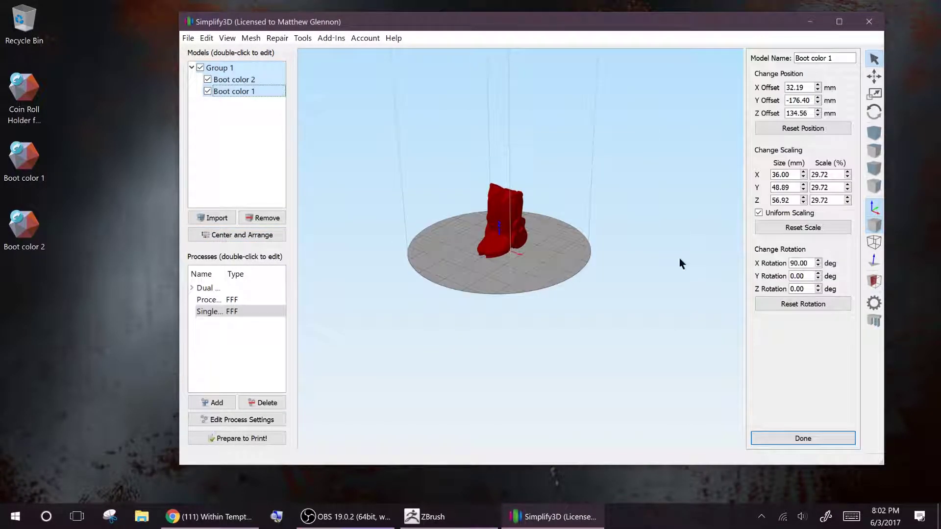
key(Return)
Inspect the scaled boots from several sides and look at the support generation options
drag(660, 175, 490, 256)
scroll(490, 256, up, 4)
scroll(382, 241, up, 5)
drag(382, 242, 461, 216)
click(874, 321)
click(680, 111)
click(874, 321)
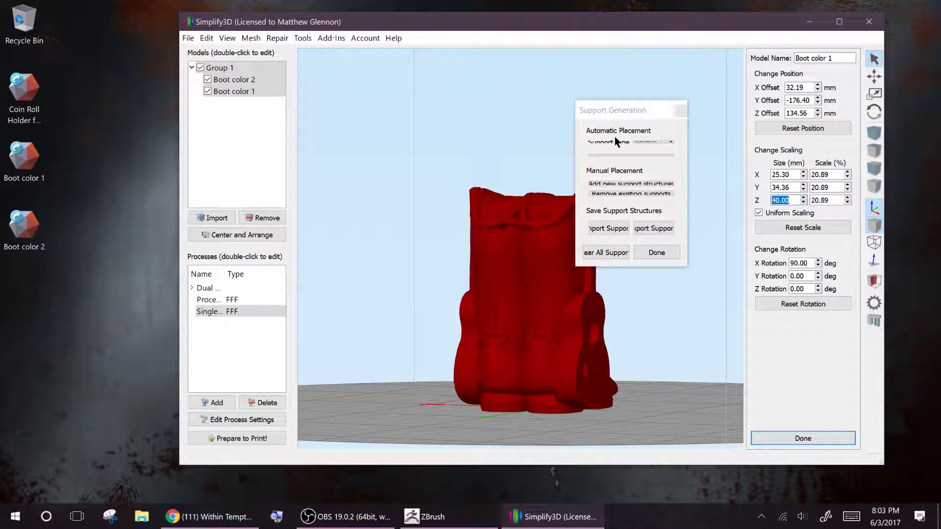
click(657, 252)
Run the Dual Extrusion Wizard with Boot color 2 on the right extruder and Boot color 1 on the left extruder
click(331, 37)
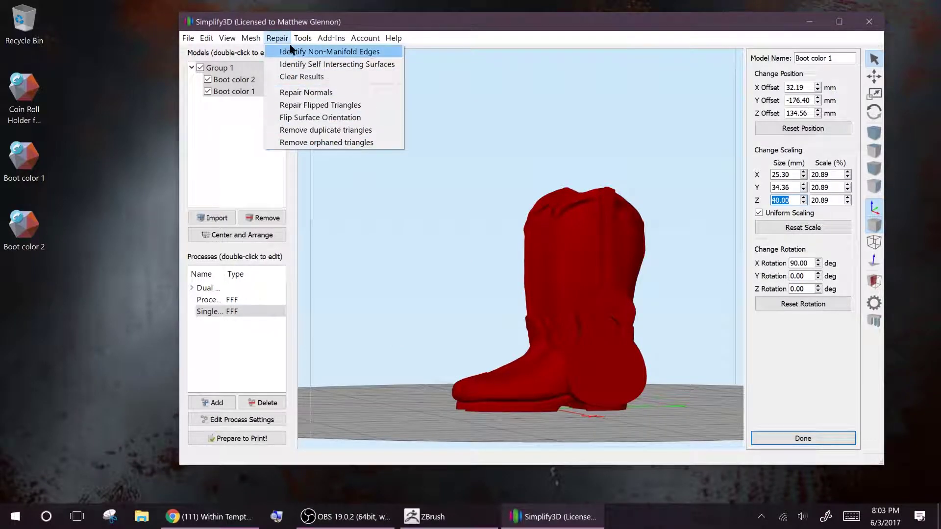
click(333, 65)
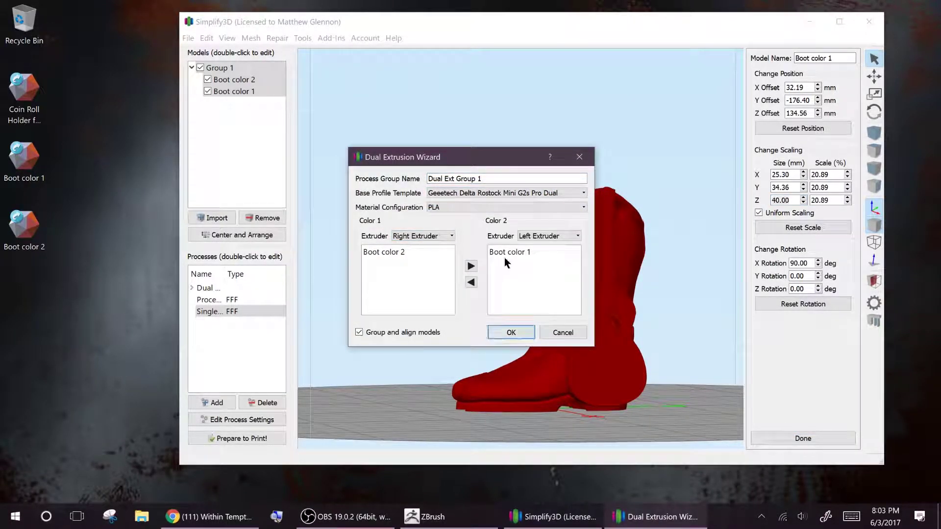
click(509, 333)
Open the Color2 process settings and enable support generation
click(193, 289)
double_click(204, 312)
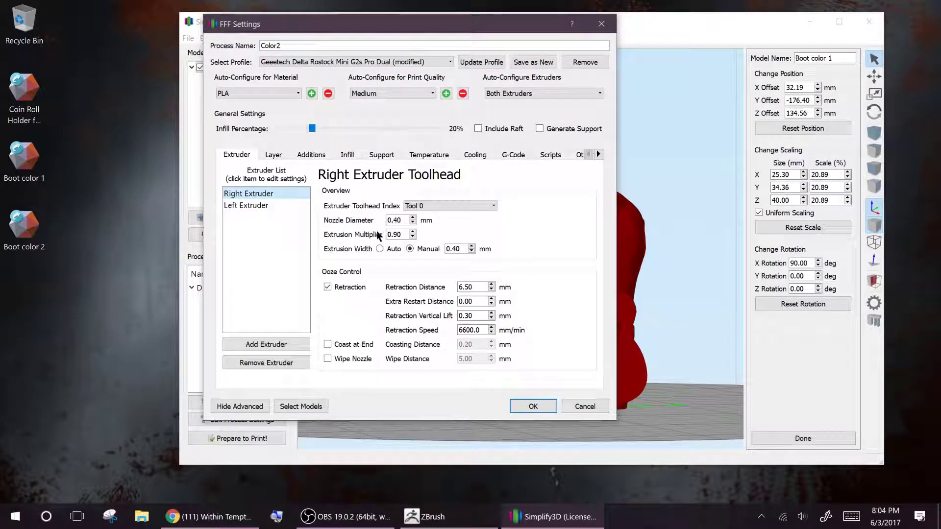
key(Down)
click(540, 128)
click(283, 155)
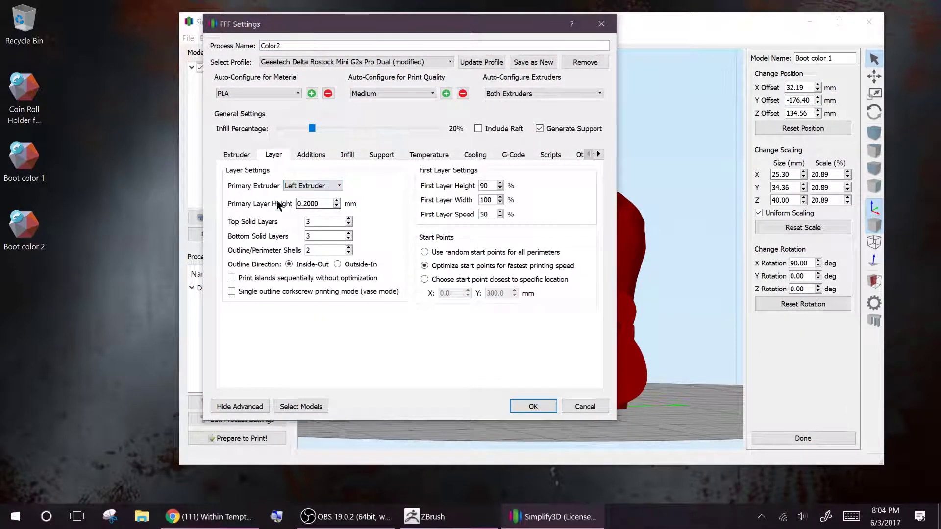
Set the skirt extruder to All Extruders and review the infill and support settings
click(311, 154)
click(370, 185)
click(372, 215)
click(347, 154)
click(381, 155)
click(439, 156)
click(380, 153)
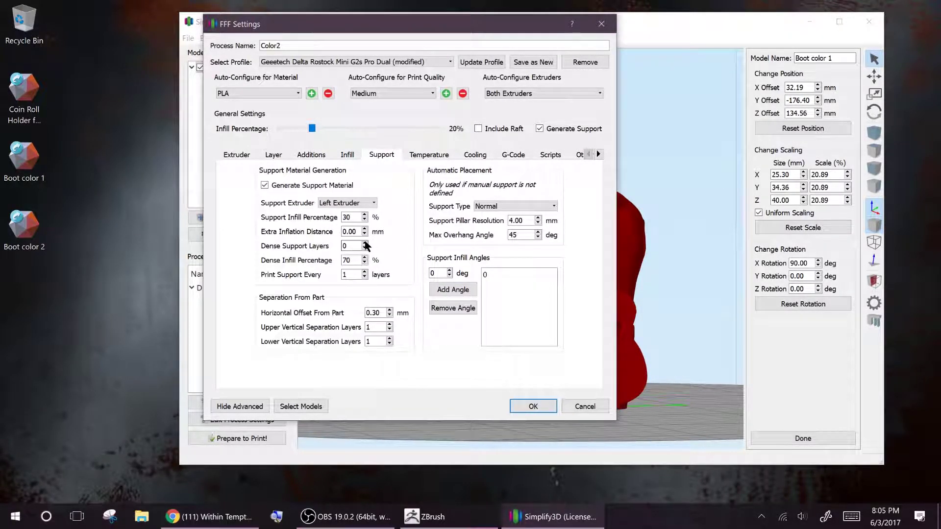
Edit the left extruder's layer 1 temperature and set the right extruder's to 190 °C
click(429, 155)
double_click(410, 303)
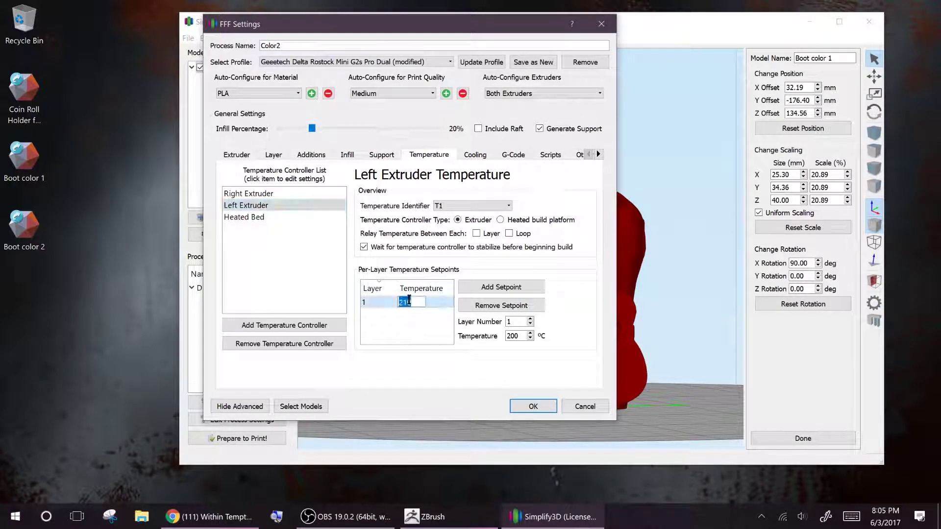
click(249, 194)
double_click(406, 304)
text(190)
Set the heated bed to 70 °C for layer 1 and add a 50 °C setpoint for layer 2
click(245, 217)
click(404, 305)
double_click(405, 305)
text(70)
key(Return)
click(478, 287)
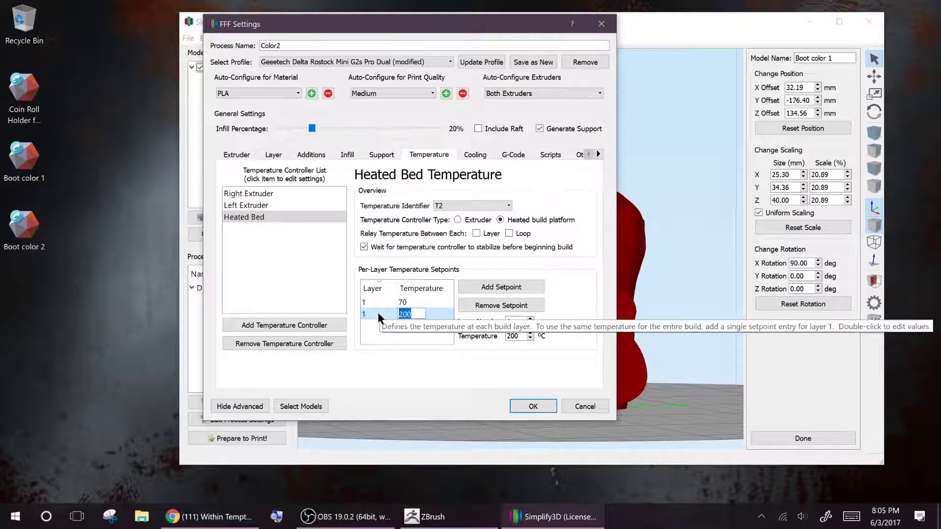
click(363, 302)
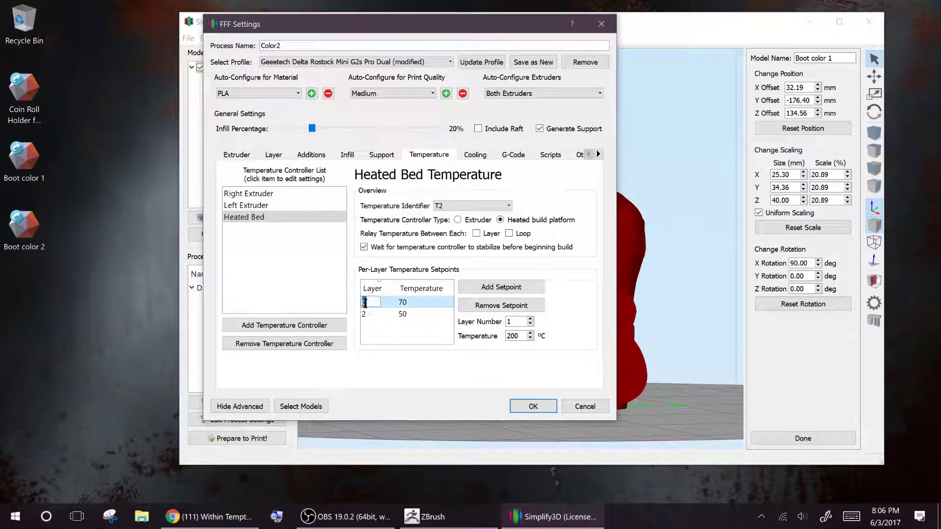
Review the cooling settings, then set the Z build volume to 200.8 mm and accept the process settings
click(247, 193)
click(381, 154)
click(475, 154)
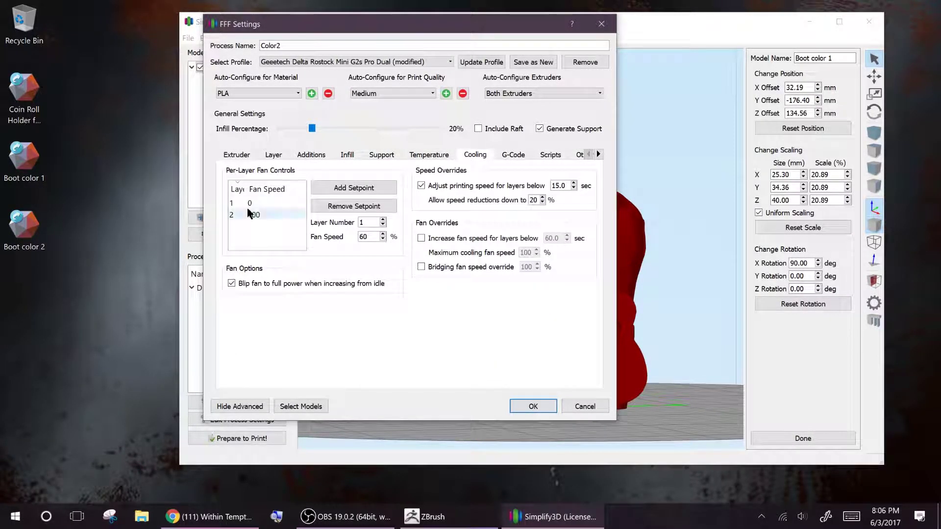
click(513, 154)
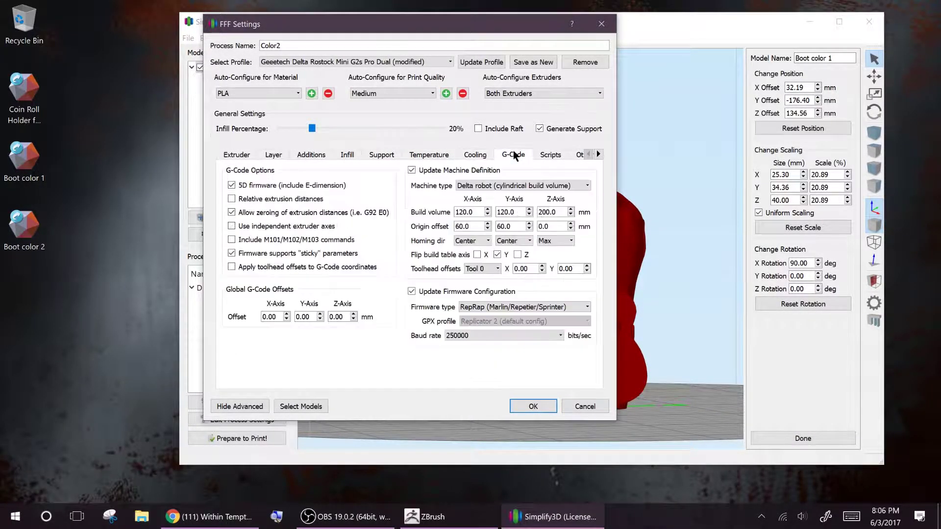
click(559, 210)
key(BackSpace)
text(8)
click(549, 155)
click(531, 407)
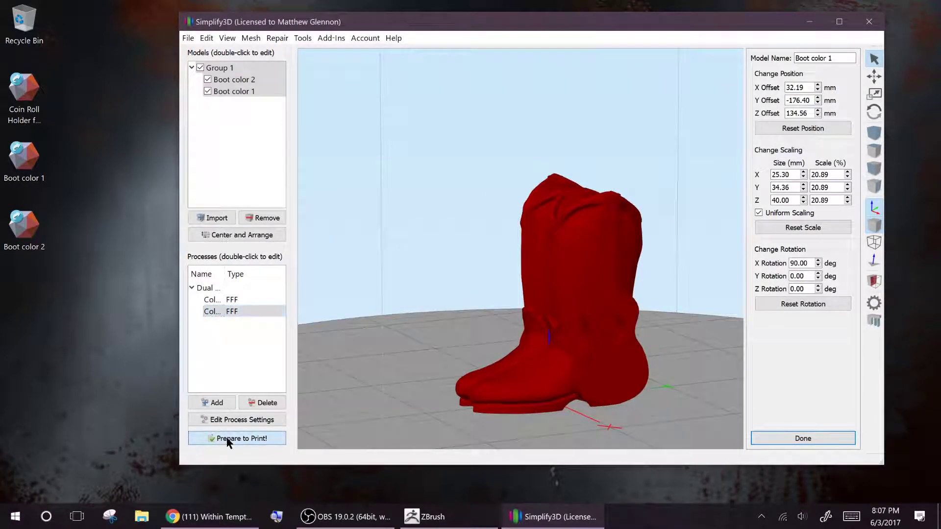
Try to prepare the color processes for printing
click(225, 438)
click(500, 391)
click(599, 263)
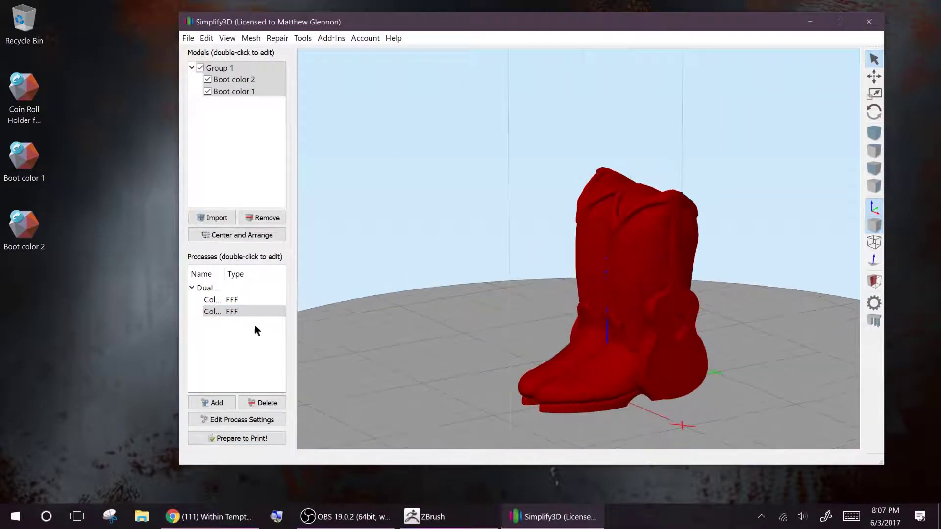
Re-enter layer 1 for the heated bed's 70 °C setpoint in Color2 and prepare the print preview
click(247, 419)
click(424, 155)
click(272, 202)
click(244, 217)
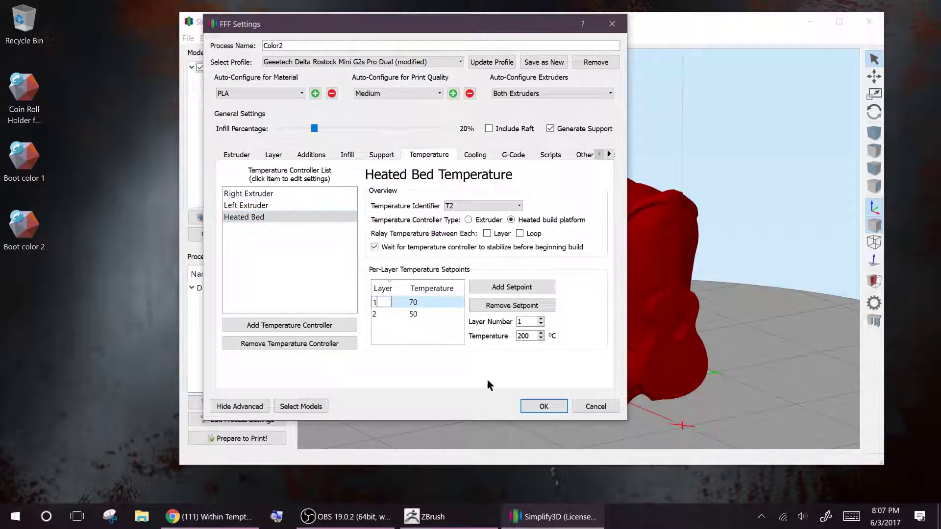
click(544, 406)
click(230, 438)
click(502, 392)
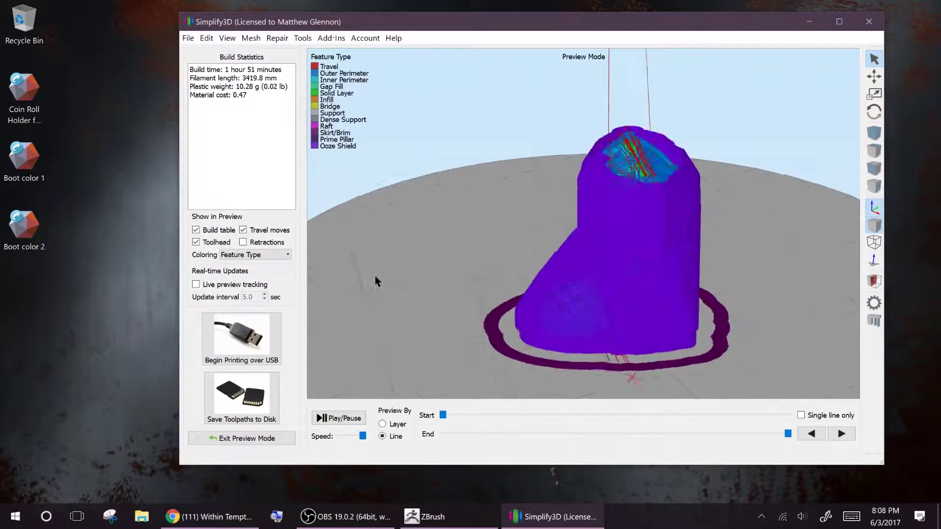
Change the ooze shield's sidewall shape from Waterfall in Color2 and regenerate the print preview
click(241, 439)
click(242, 420)
click(311, 155)
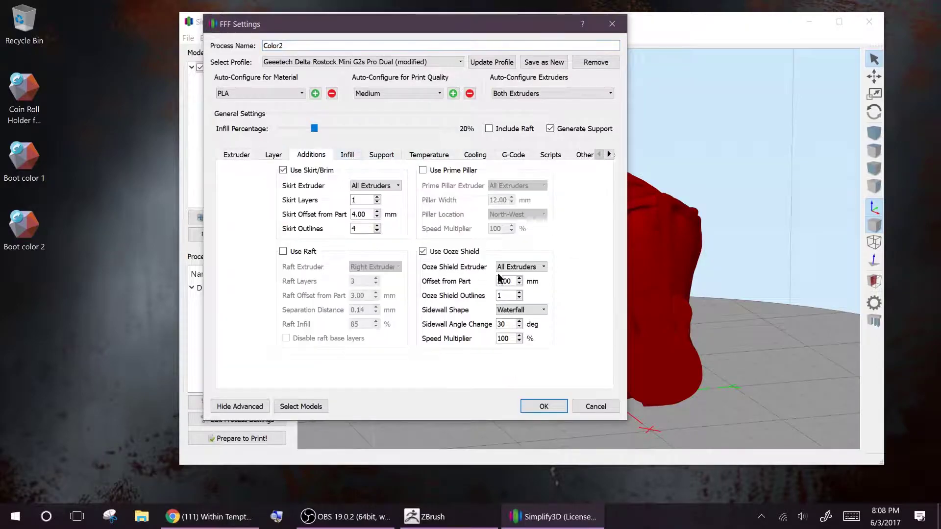
click(521, 309)
click(508, 319)
click(544, 406)
click(233, 438)
click(502, 392)
drag(461, 245, 508, 113)
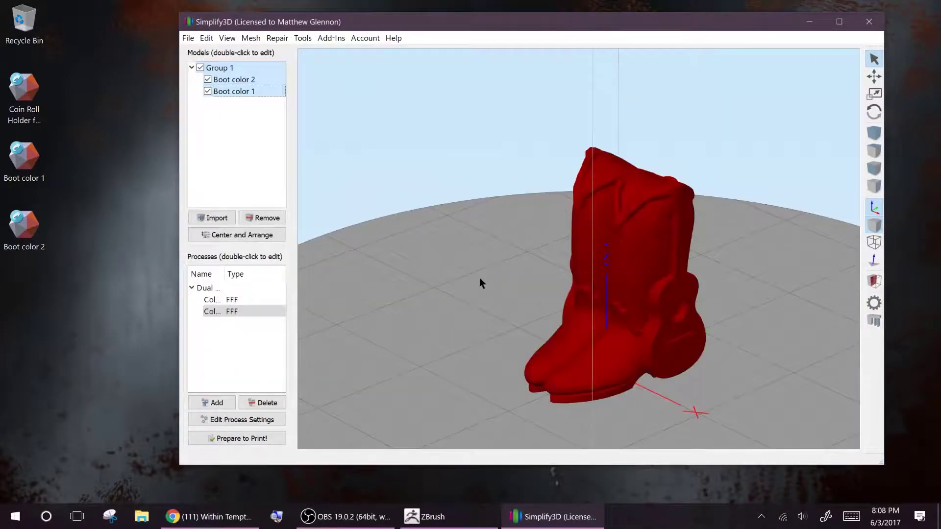
Examine the inside of the boots with cross-section planes along different axes
click(874, 281)
drag(545, 300, 578, 343)
click(784, 135)
click(794, 152)
click(751, 181)
drag(534, 409, 524, 238)
click(761, 237)
drag(495, 133, 360, 143)
mouse_move(606, 264)
mouse_down()
mouse_move(632, 231)
mouse_move(564, 196)
mouse_up()
mouse_move(500, 245)
mouse_down()
mouse_move(520, 279)
mouse_move(636, 297)
mouse_up()
click(639, 295)
mouse_move(490, 274)
mouse_down()
mouse_move(330, 351)
mouse_move(441, 354)
mouse_up()
click(836, 299)
Turn off support material in the Color2 process and prepare the print preview
double_click(214, 312)
click(383, 156)
click(270, 185)
click(544, 407)
click(237, 439)
click(512, 401)
Begin printing the boots over USB and maximize the window
drag(441, 261, 466, 182)
click(241, 336)
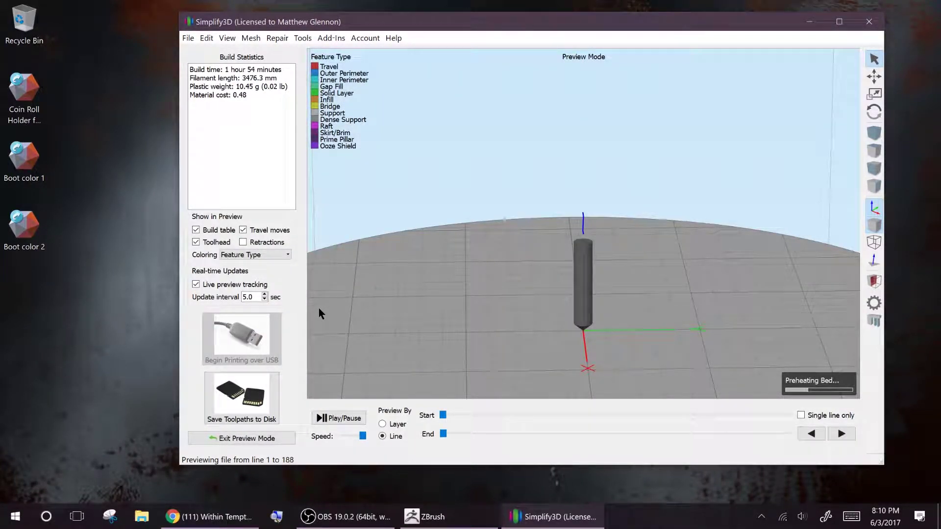
click(839, 21)
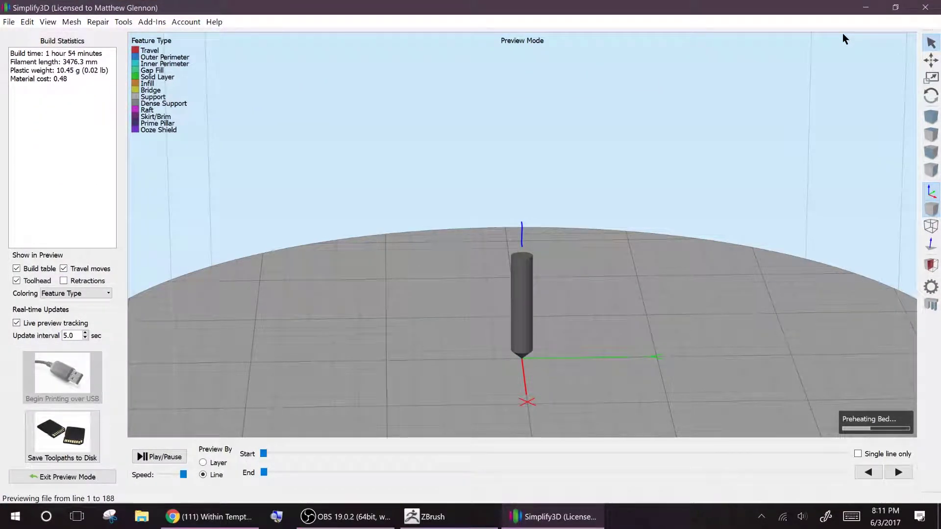
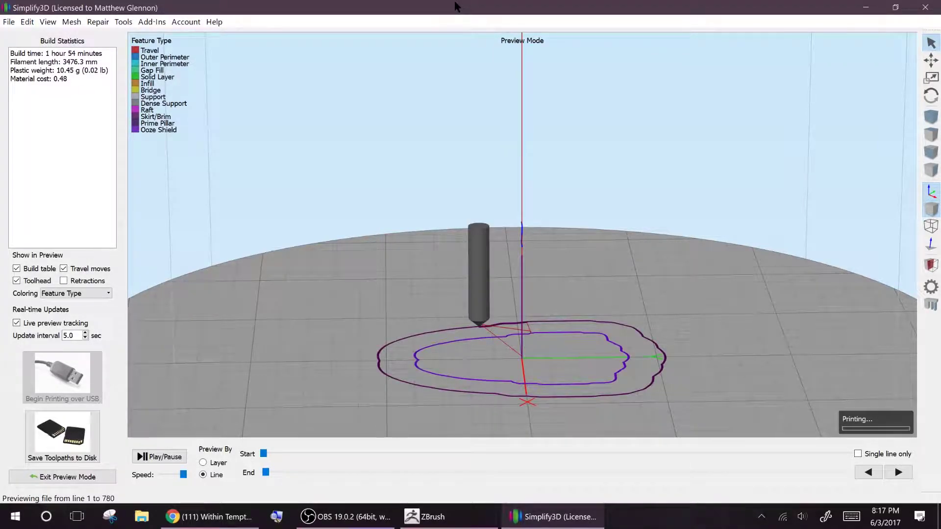
Edit the Y toolhead offsets in Color2's G-code settings and prepare the print preview again
click(930, 265)
click(575, 192)
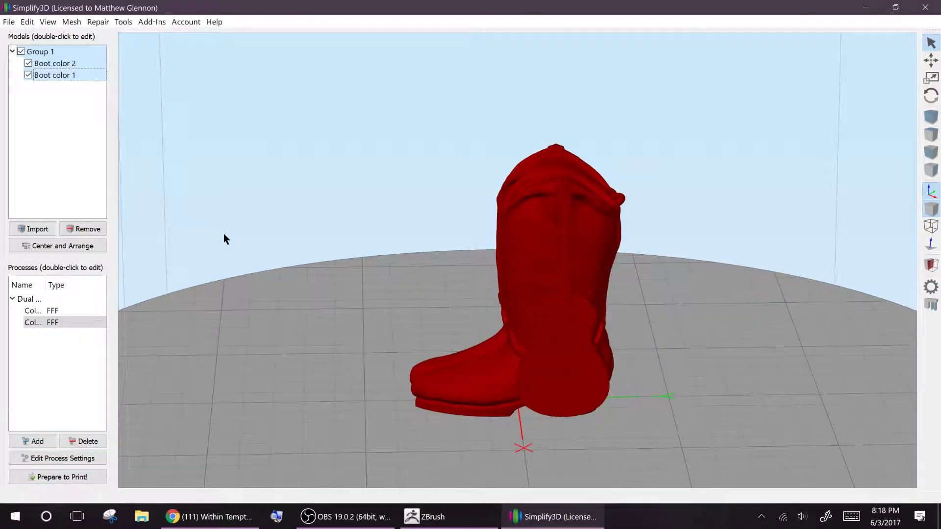
double_click(32, 323)
click(513, 154)
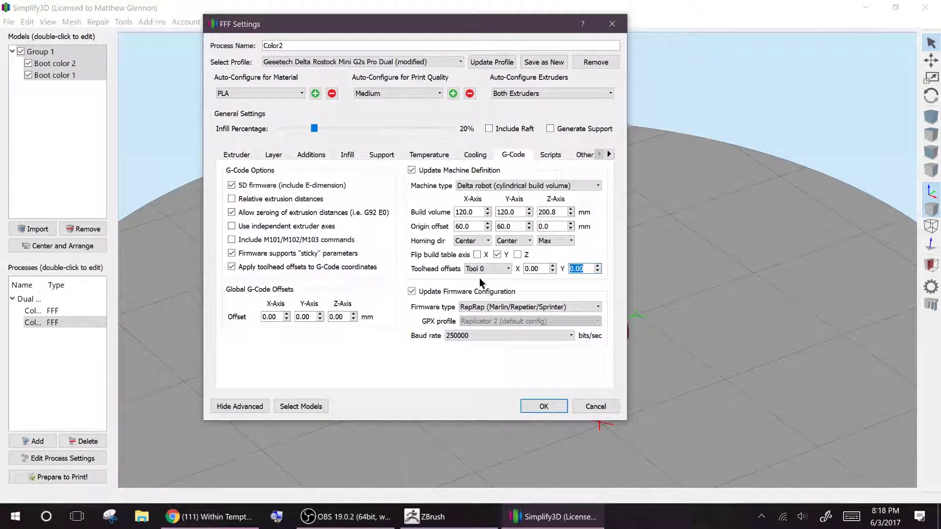
text(-)
click(508, 269)
click(510, 269)
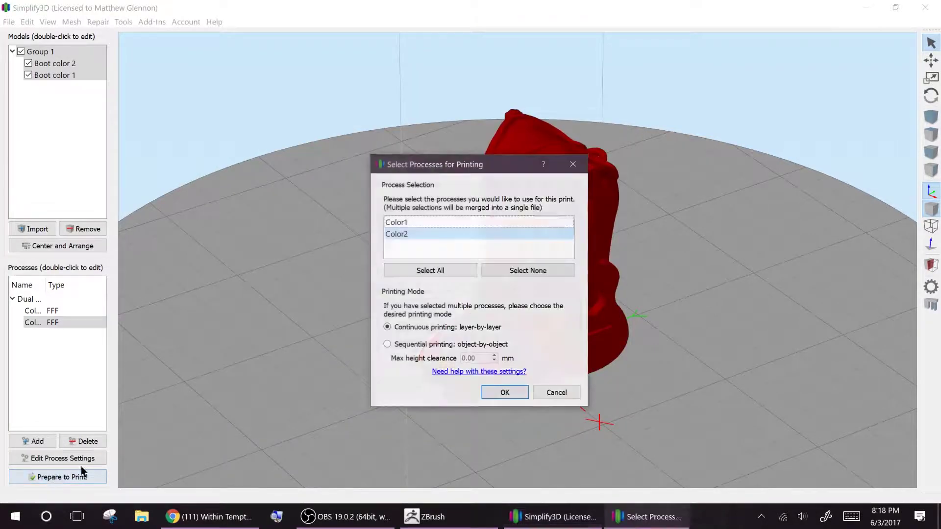
click(505, 329)
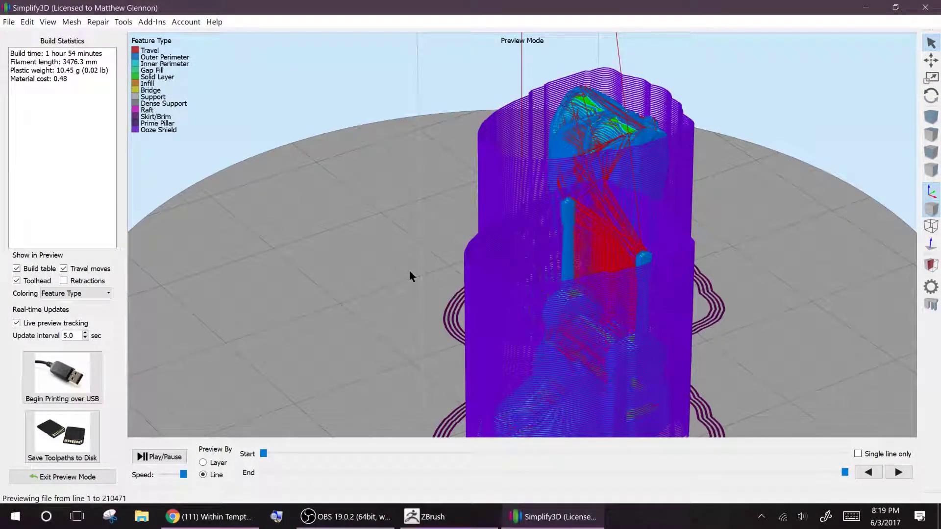
Color the toolpath preview by active toolhead and examine the two colors' alignment from above
drag(411, 219, 106, 88)
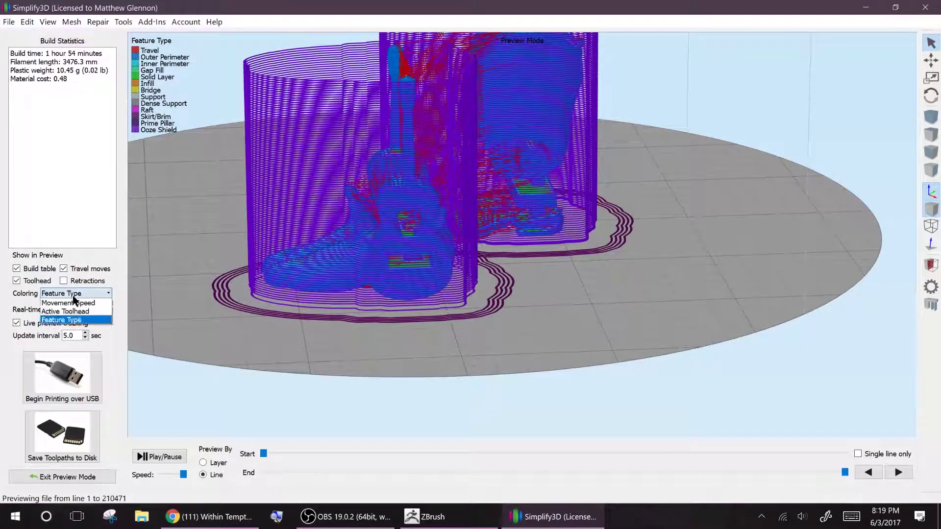
click(73, 295)
click(71, 311)
scroll(371, 174, down, 6)
drag(235, 118, 395, 110)
click(931, 117)
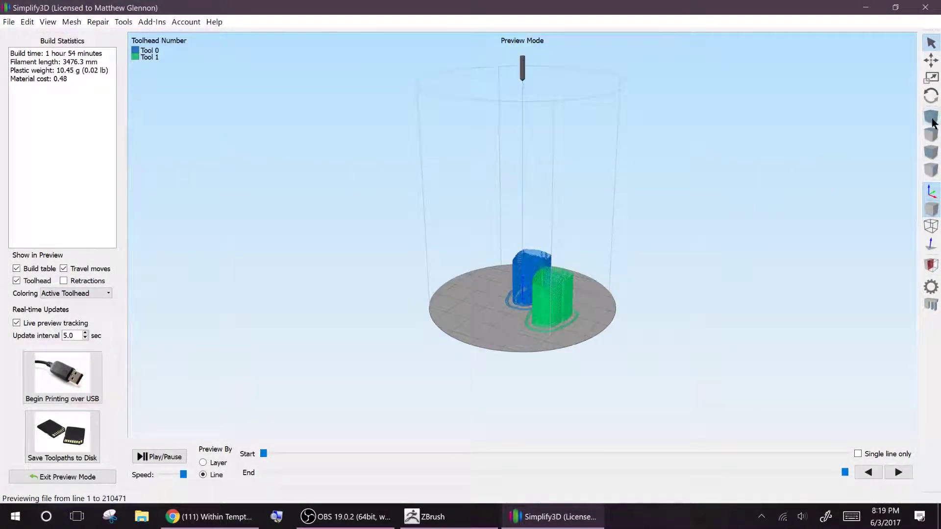
click(926, 150)
click(931, 135)
Revise the toolhead offset for Tool 0 in the Color2 process and regenerate the preview
click(63, 477)
double_click(39, 323)
click(560, 154)
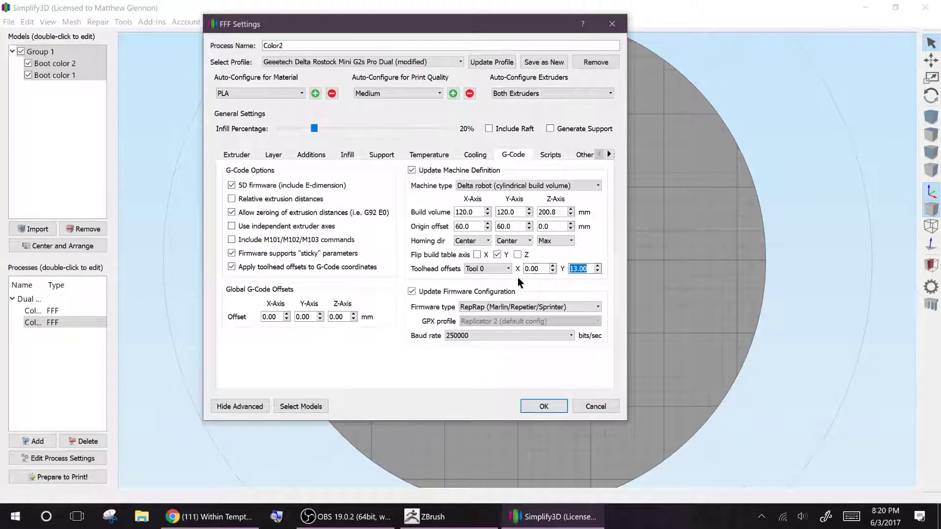
key(Escape)
double_click(51, 322)
click(486, 269)
click(475, 277)
click(544, 407)
click(63, 477)
click(495, 391)
Enter a negative Y toolhead offset for Tool 1 in the Color2 process
click(60, 478)
double_click(73, 321)
click(487, 268)
click(474, 287)
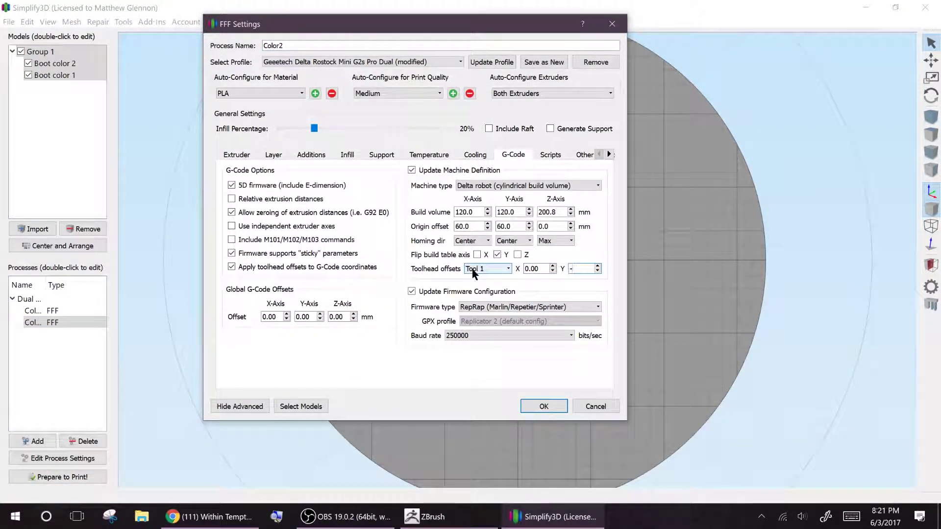
Accept the offsets, regenerate the print preview and begin printing over USB
click(544, 406)
click(63, 477)
click(504, 391)
drag(417, 299, 358, 314)
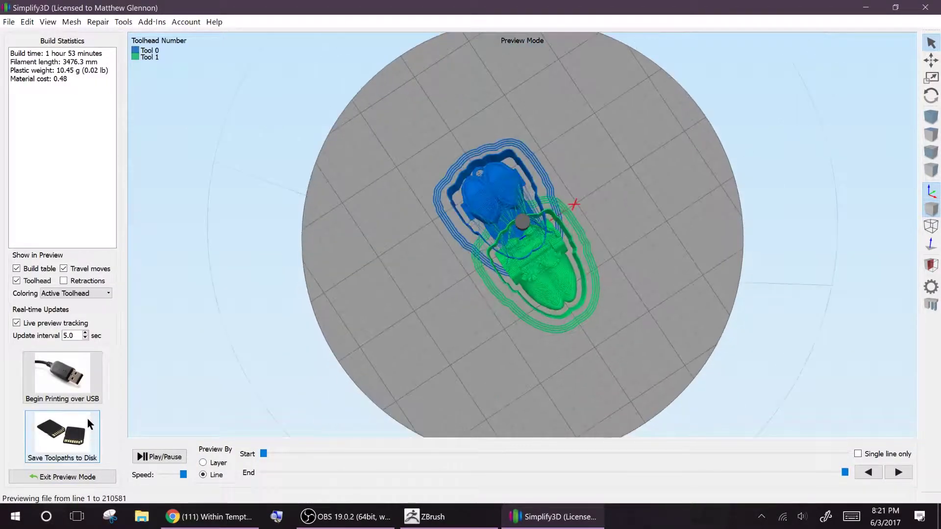
click(68, 374)
Check the temperature settings of the Color2 process and prepare both color processes for continuous layer-by-layer printing
drag(447, 205, 242, 259)
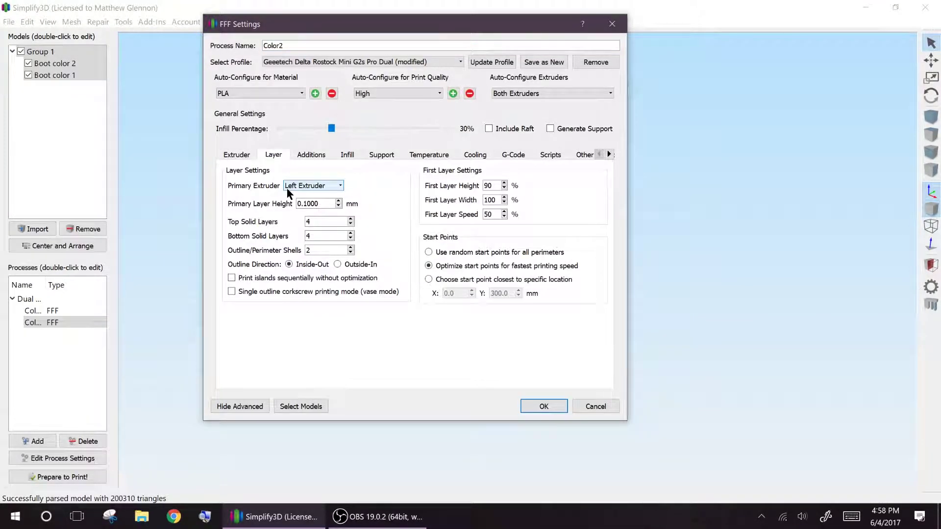
click(429, 154)
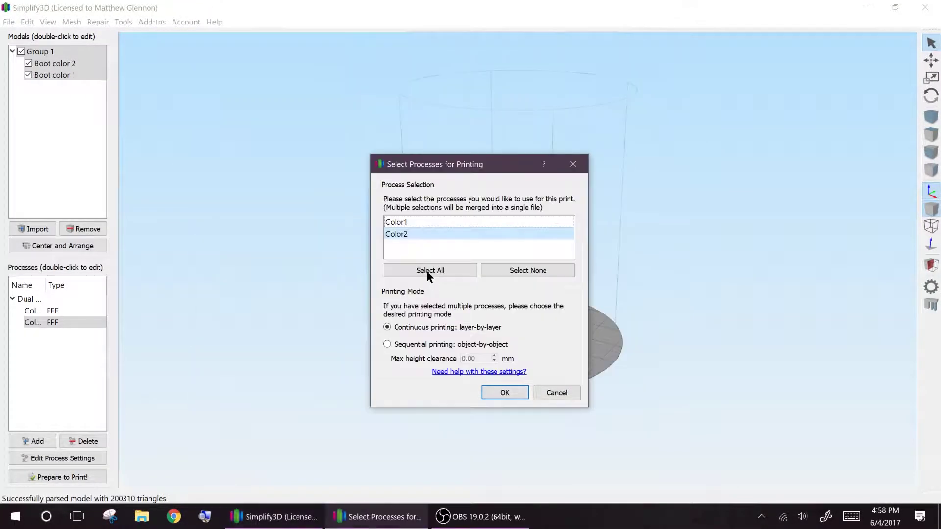
key(Return)
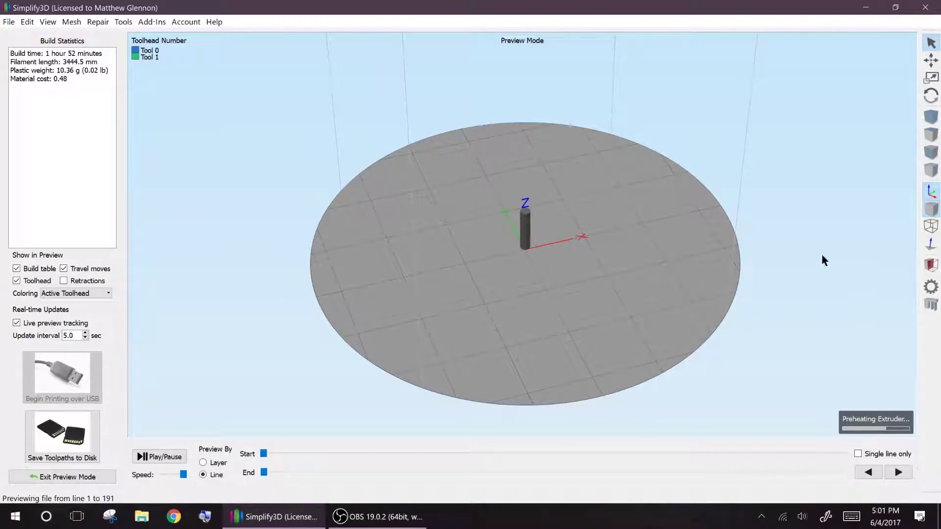
Exit the preview and review the temperature entries for both extruders in the Color2 process
click(62, 477)
double_click(33, 322)
click(429, 155)
click(250, 205)
click(249, 194)
key(Return)
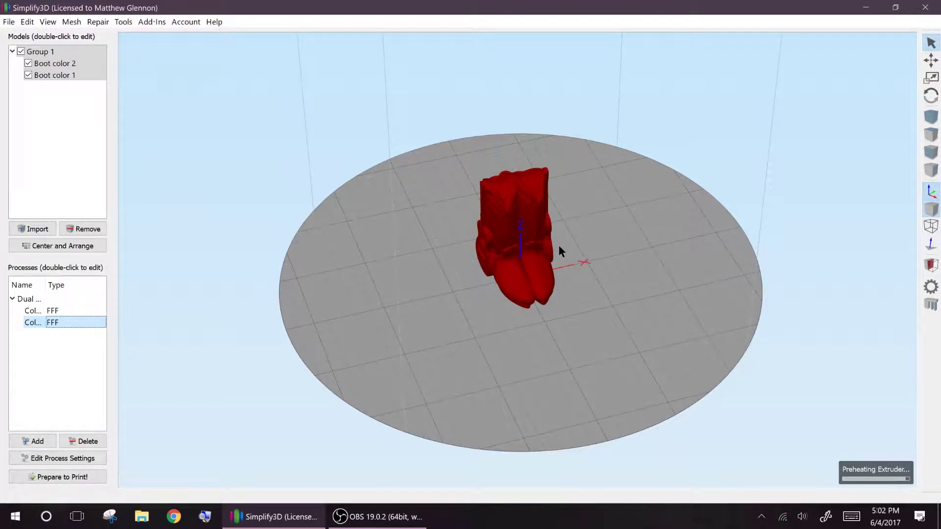
Prepare the processes for printing again and view the print's live preview
key(ctrl+p)
key(Return)
right_drag(179, 285, 174, 301)
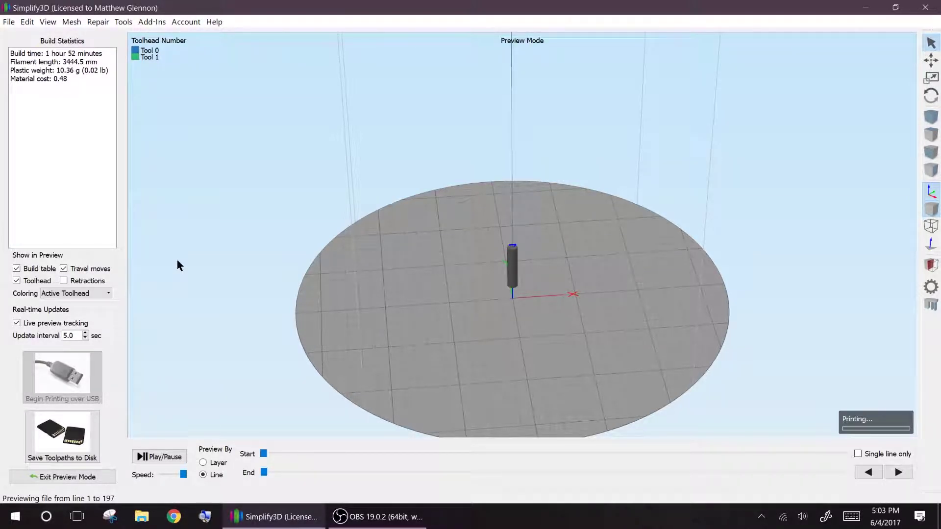
Review the G-code options and scripts of the Color1 process, accept its settings and prepare the print again
click(932, 288)
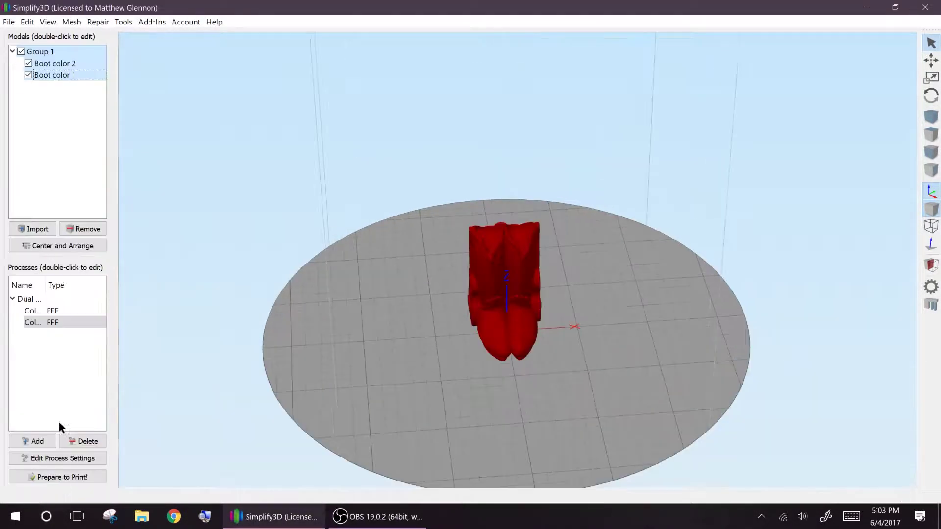
double_click(30, 310)
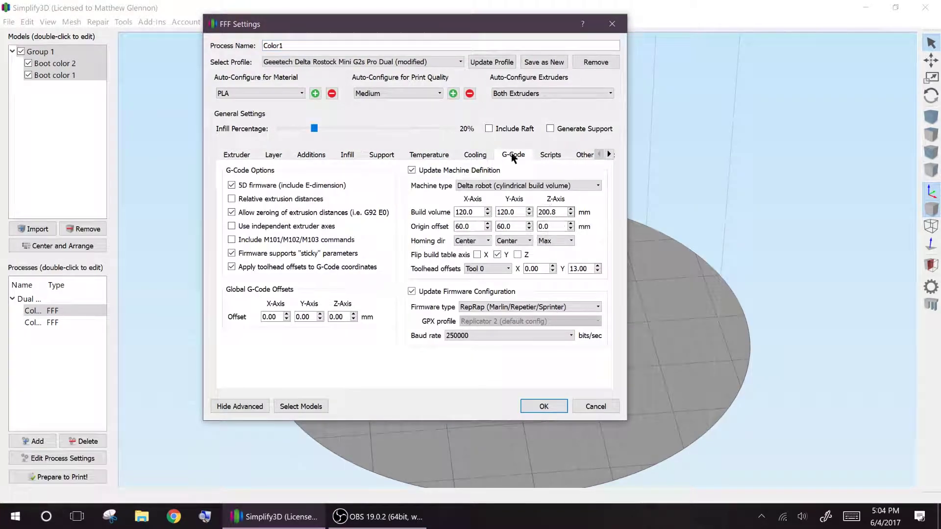
click(551, 155)
triple_click(321, 192)
click(545, 406)
click(25, 477)
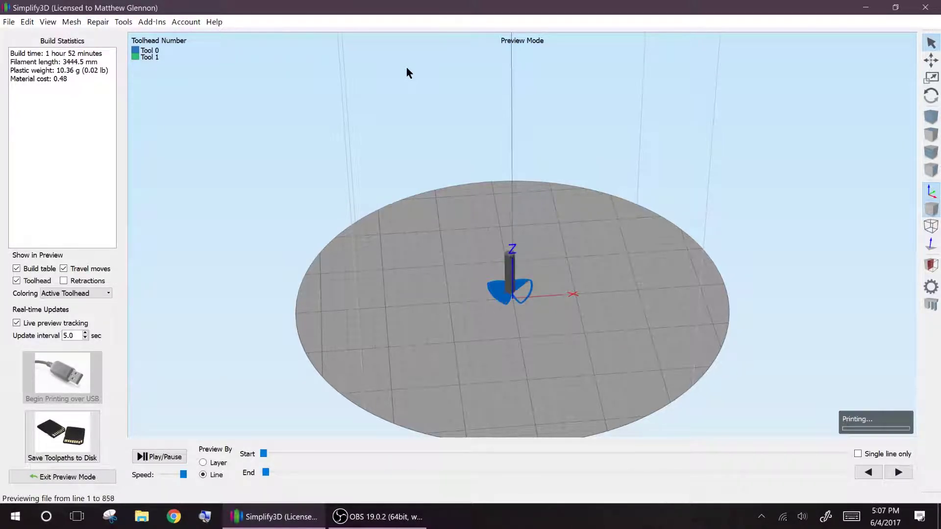
Stop the running print by disconnecting in the machine control panel, and home all axes with the jog controls
click(931, 287)
click(344, 122)
click(282, 518)
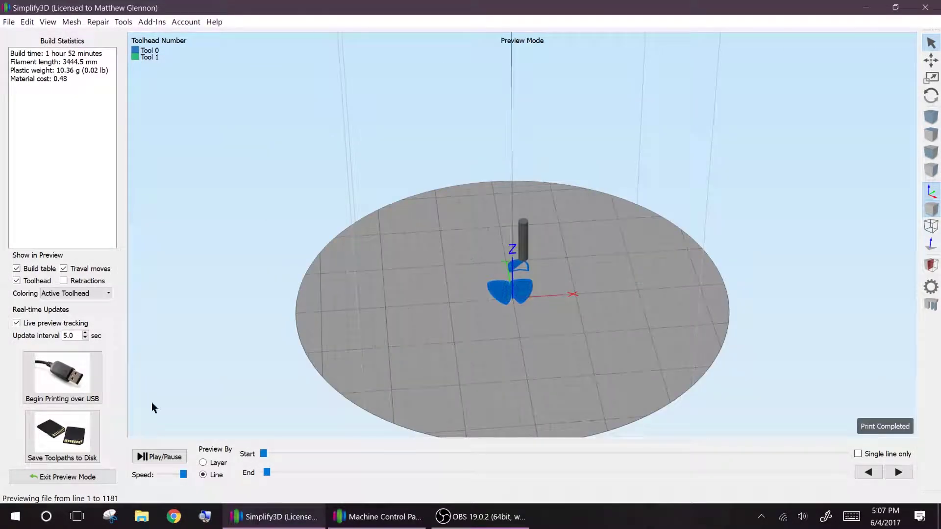
click(290, 523)
click(504, 174)
click(543, 419)
Exit the preview and review the temperature entries for both extruders in the Color1 process
click(276, 518)
click(43, 477)
double_click(39, 311)
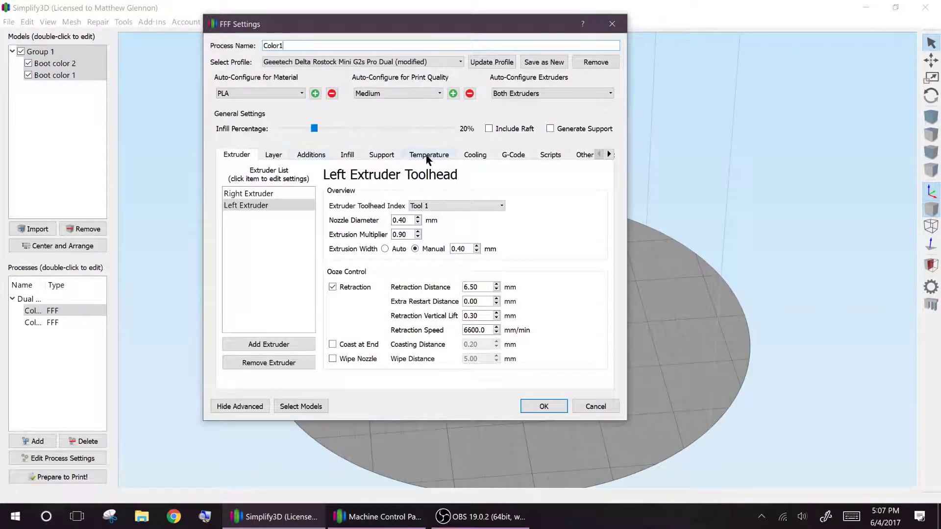
click(428, 156)
click(233, 208)
click(250, 193)
click(275, 206)
Set Color1's skirt extruder to Left Extruder and use an ooze shield with all extruders and a vertical sidewall shape
click(314, 156)
click(386, 187)
click(380, 203)
click(346, 156)
click(313, 156)
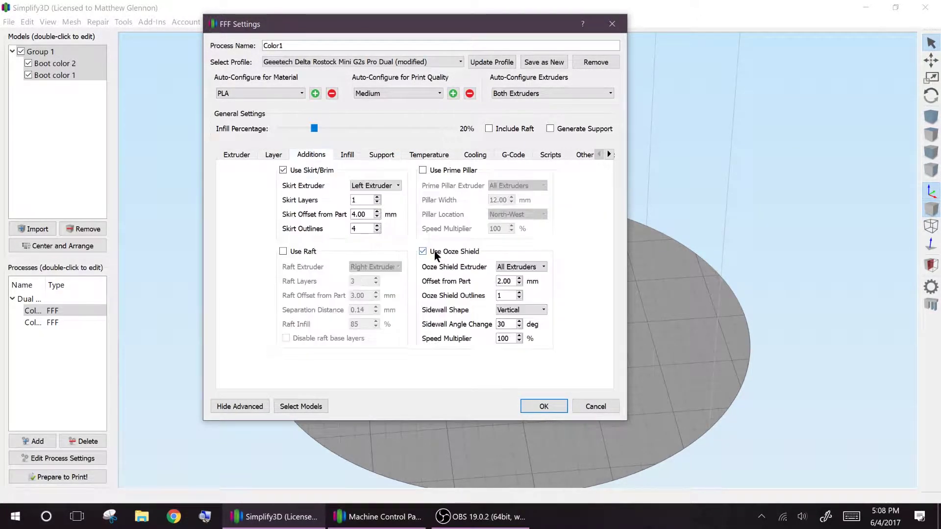
click(521, 309)
click(512, 326)
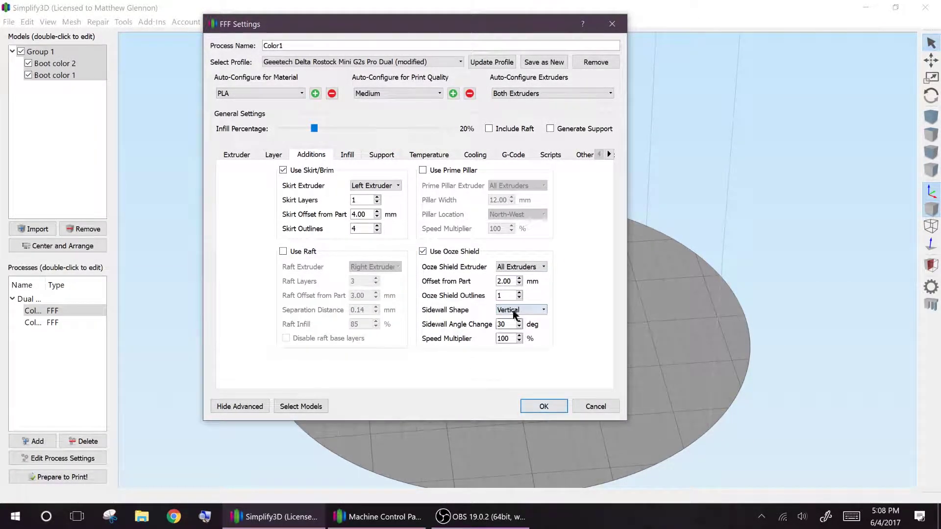
click(543, 406)
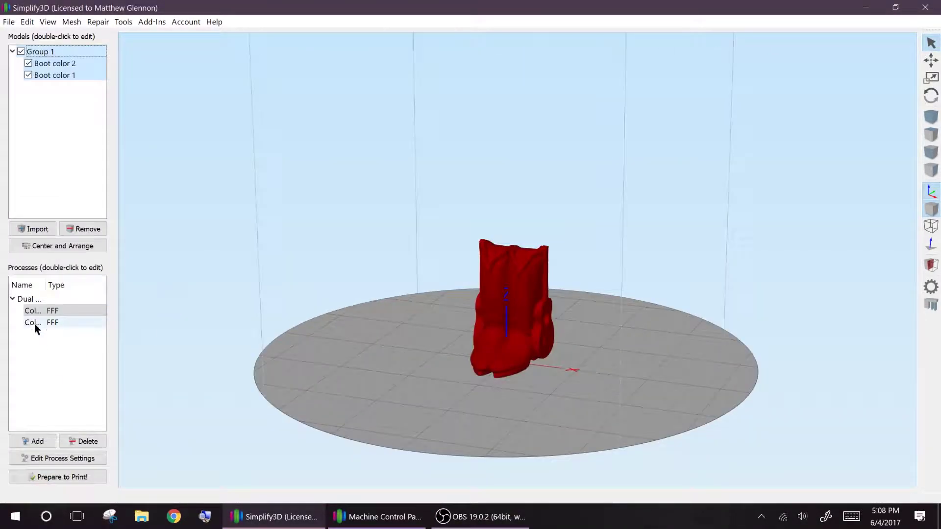
Check the Color2 process, regenerate the two-color preview and begin printing over USB
double_click(35, 323)
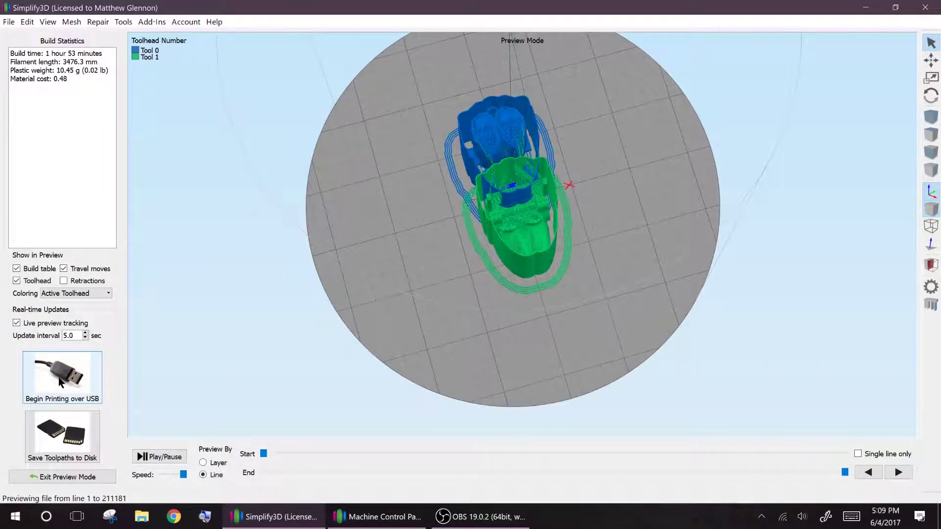
click(59, 381)
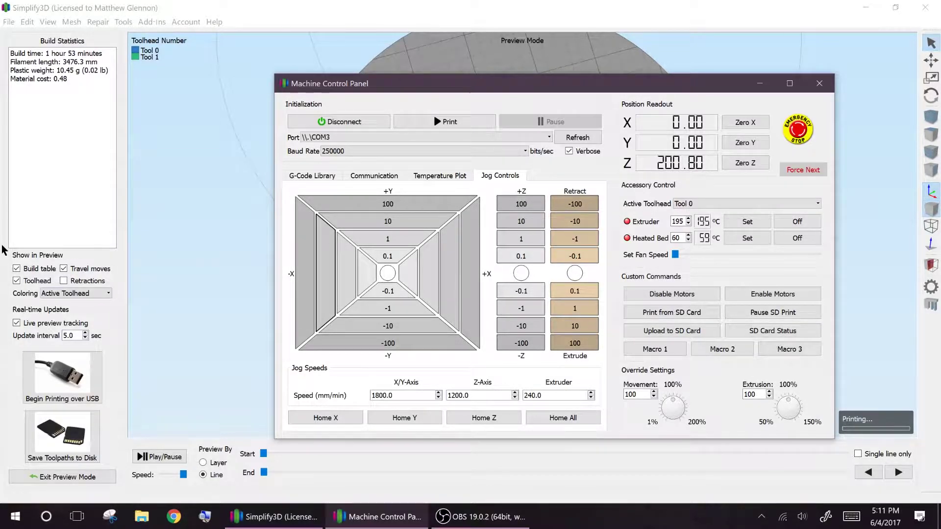
click(484, 13)
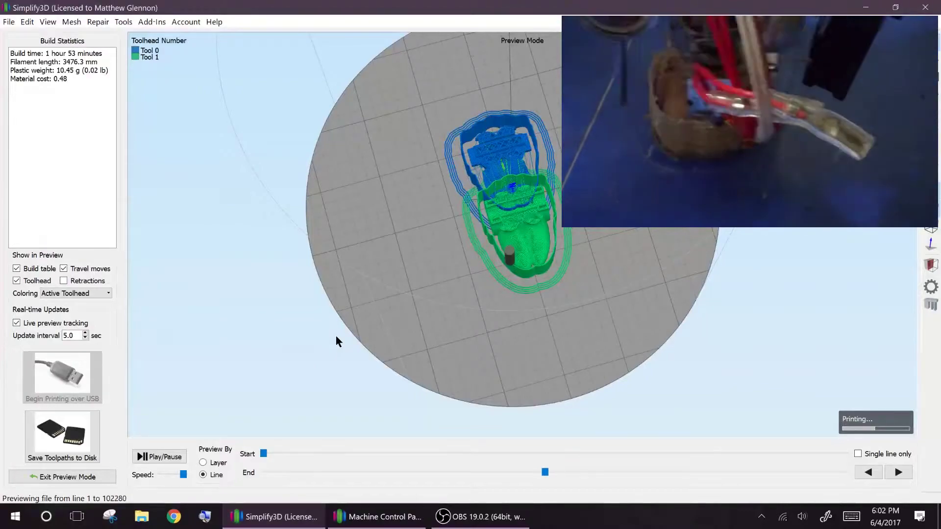
Examine the two-color toolpaths and ooze shields from several angles up close as the print progresses
drag(336, 337, 358, 221)
scroll(357, 220, up, 5)
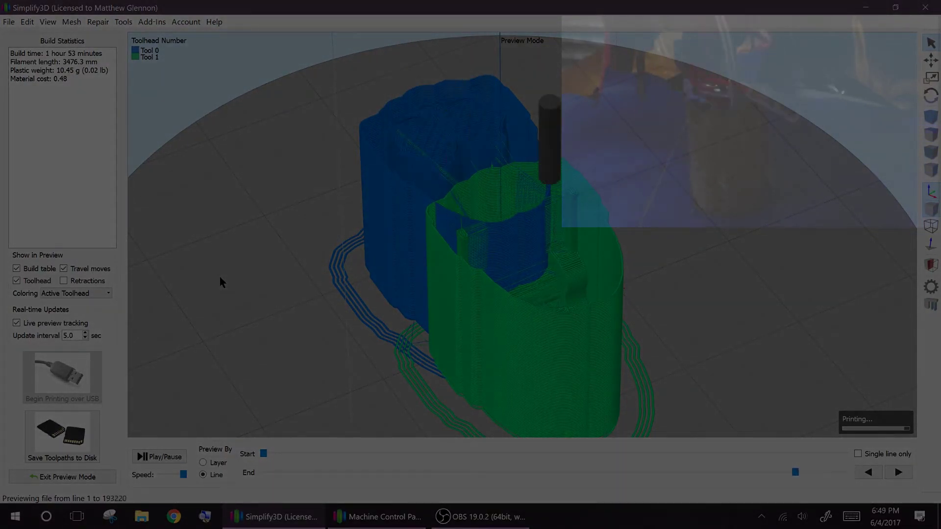
drag(219, 275, 255, 244)
scroll(254, 244, up, 5)
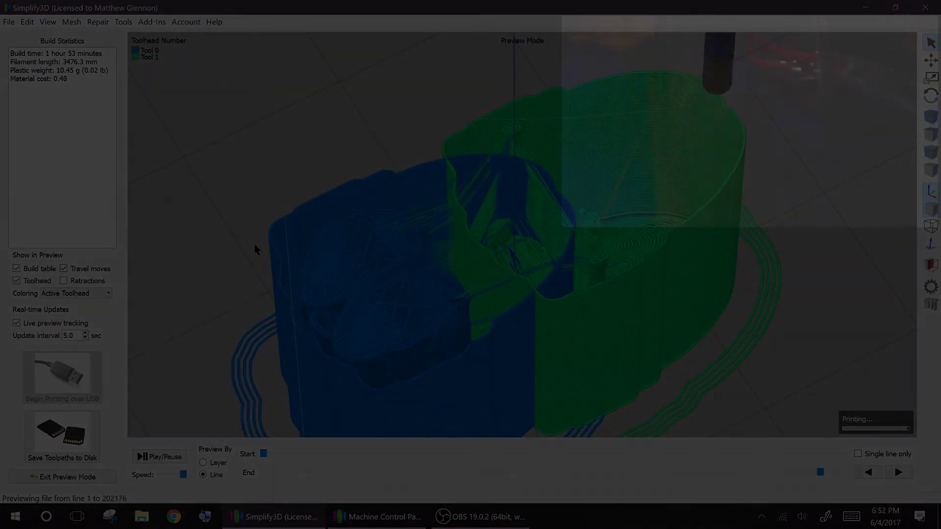